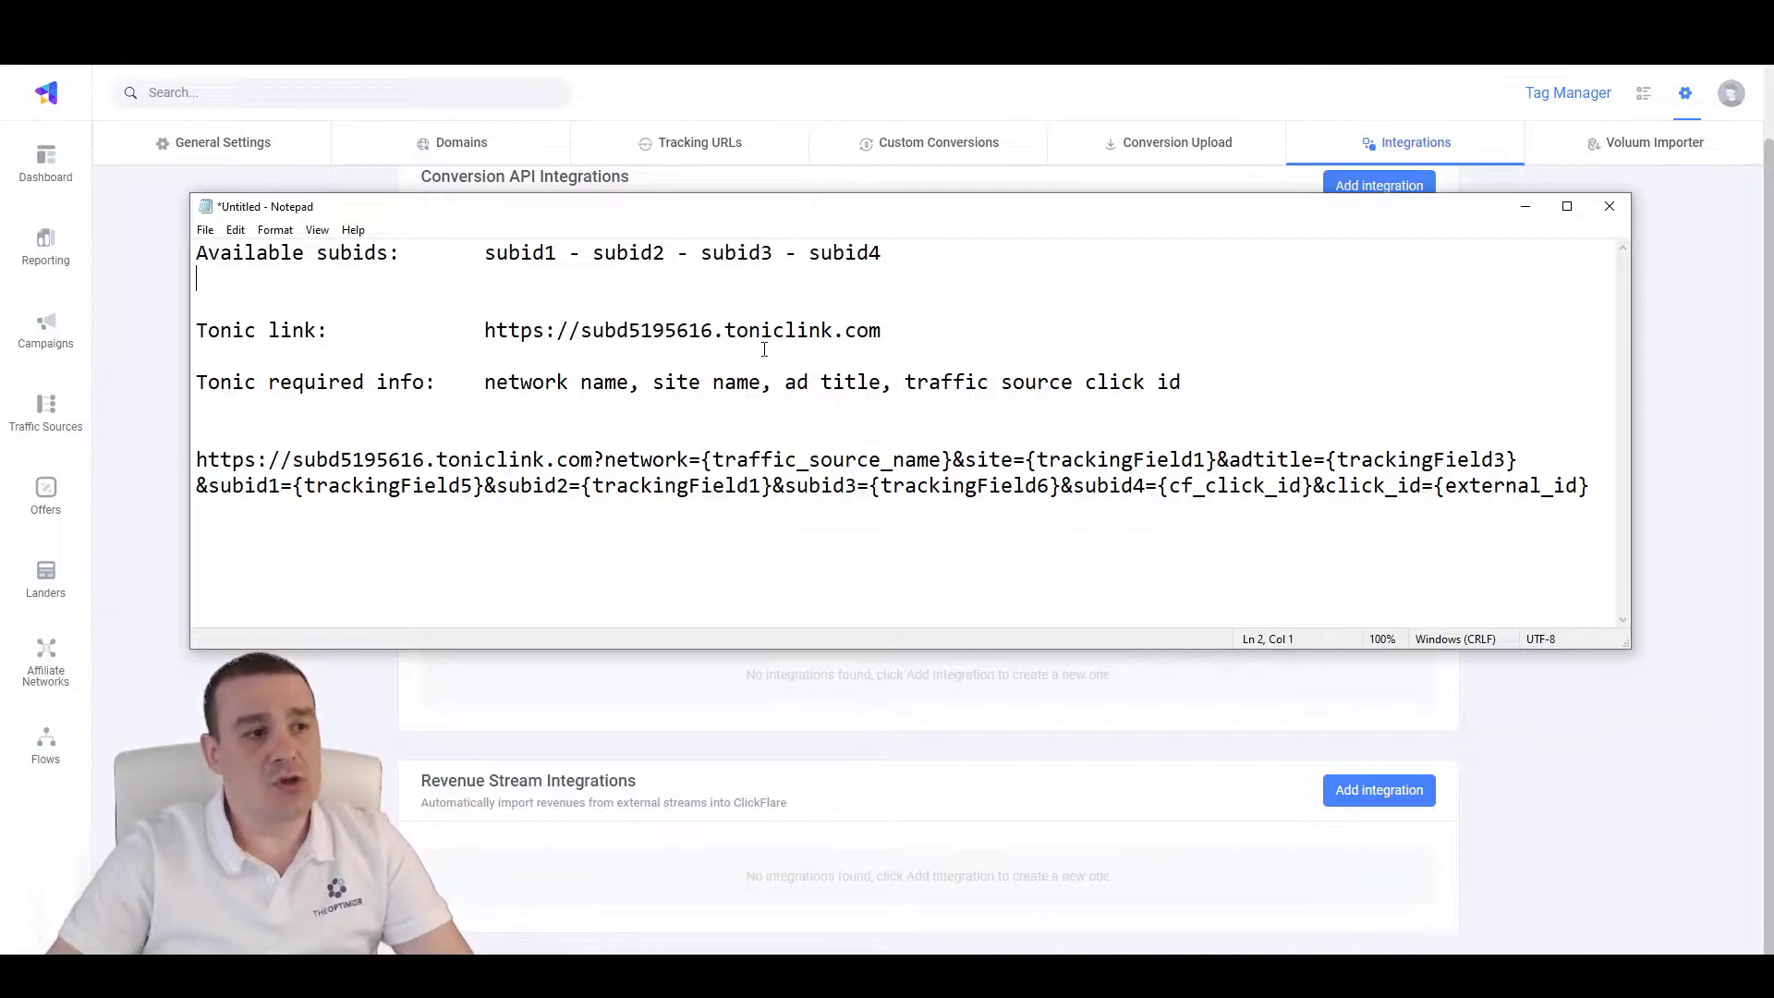
Highlight the four available subids and the Tonic link URL in the notes
{"action": "left_click", "coordinate": [979, 263]}
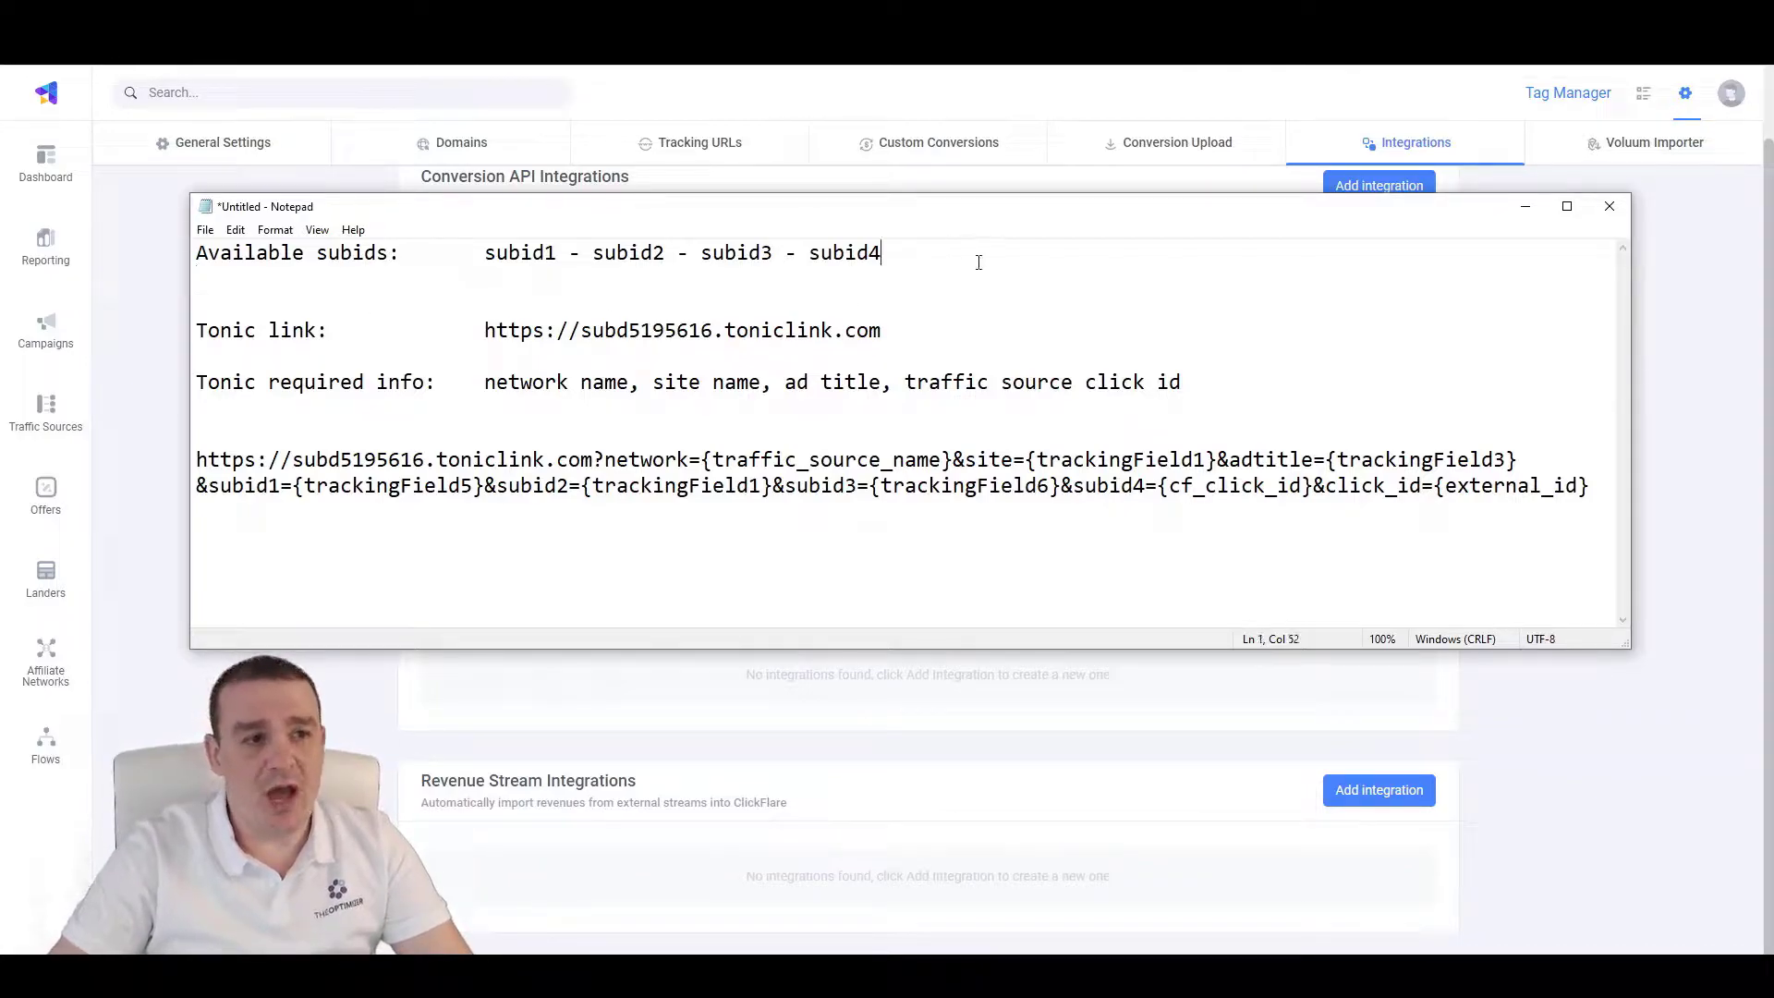
{"action": "left_click_drag", "start_coordinate": [978, 263], "coordinate": [484, 242]}
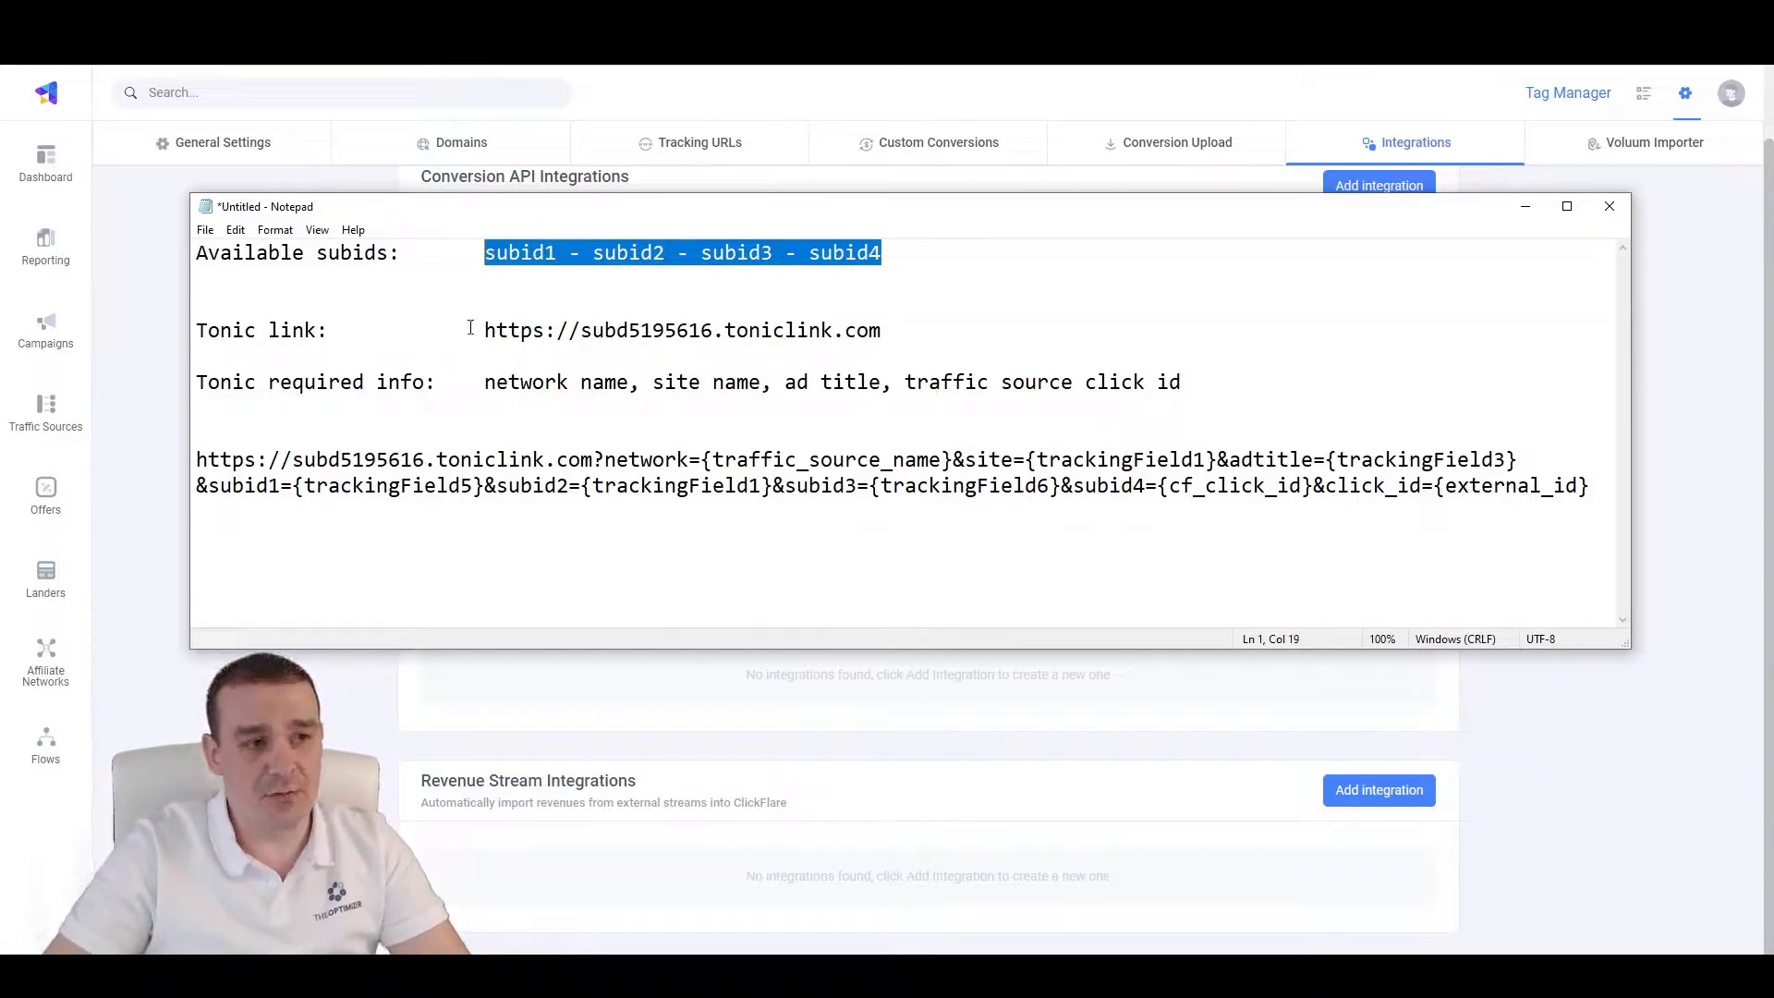
{"action": "left_click_drag", "start_coordinate": [470, 329], "coordinate": [907, 331]}
{"action": "left_click", "coordinate": [838, 330]}
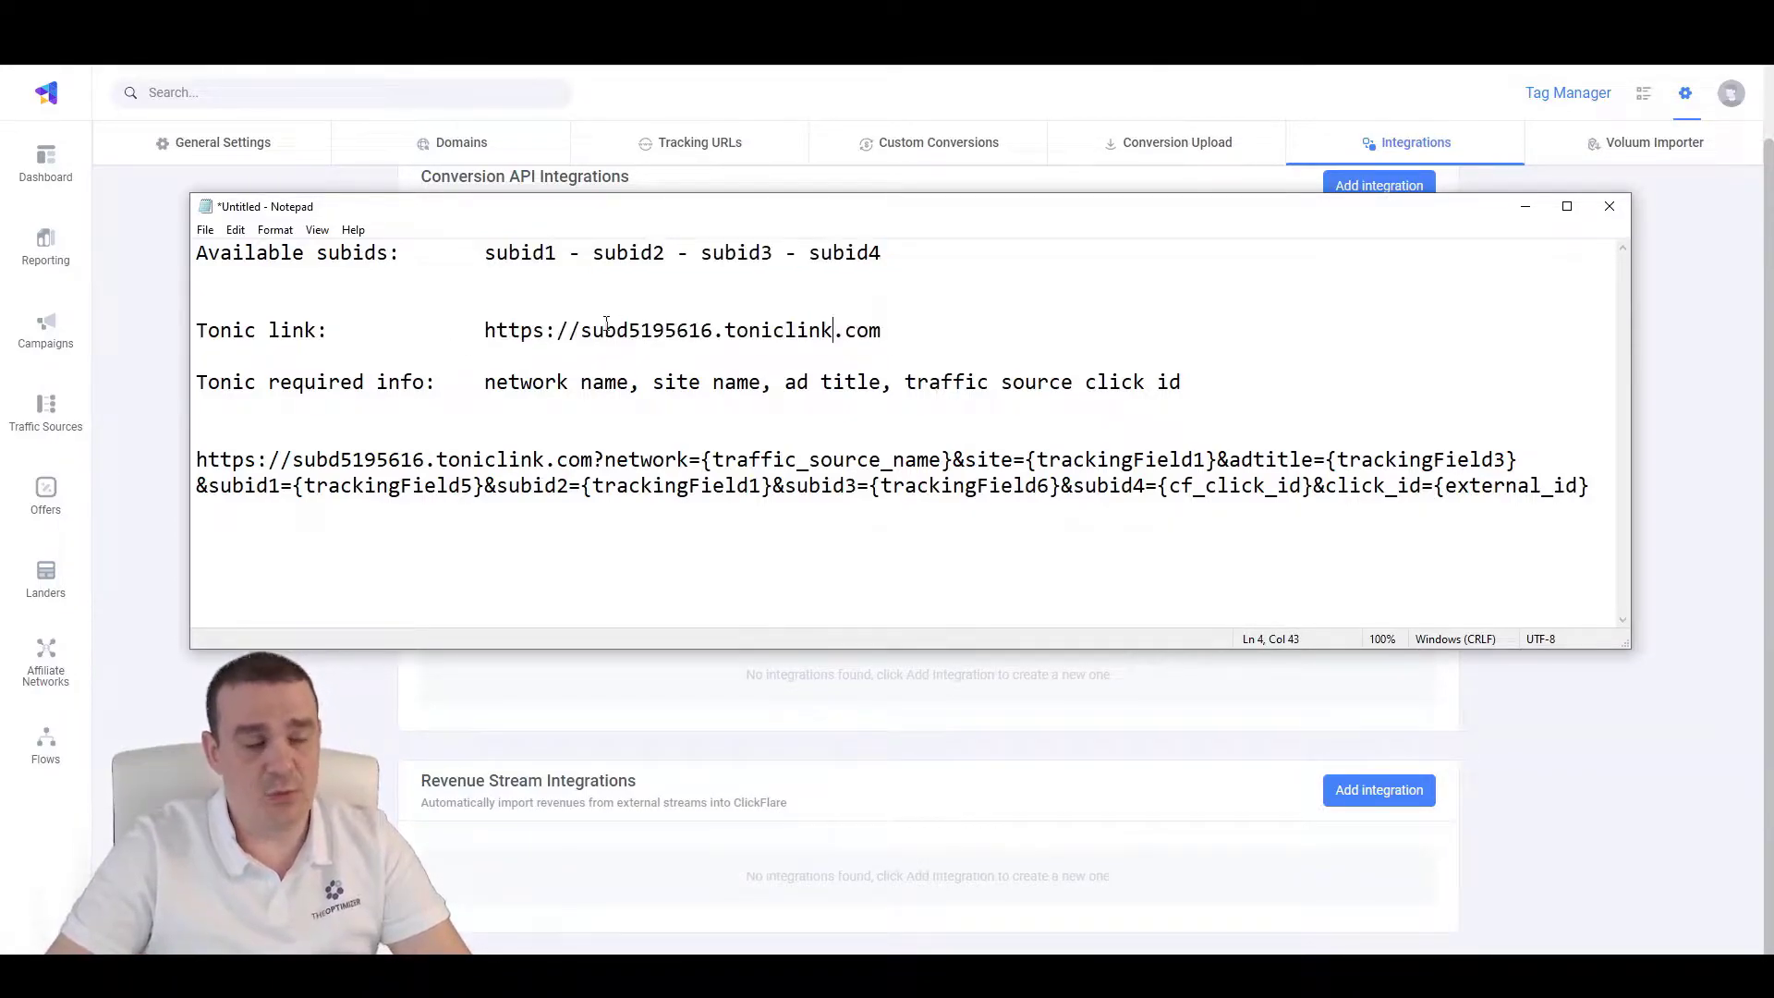
{"action": "left_click_drag", "start_coordinate": [487, 332], "coordinate": [896, 330]}
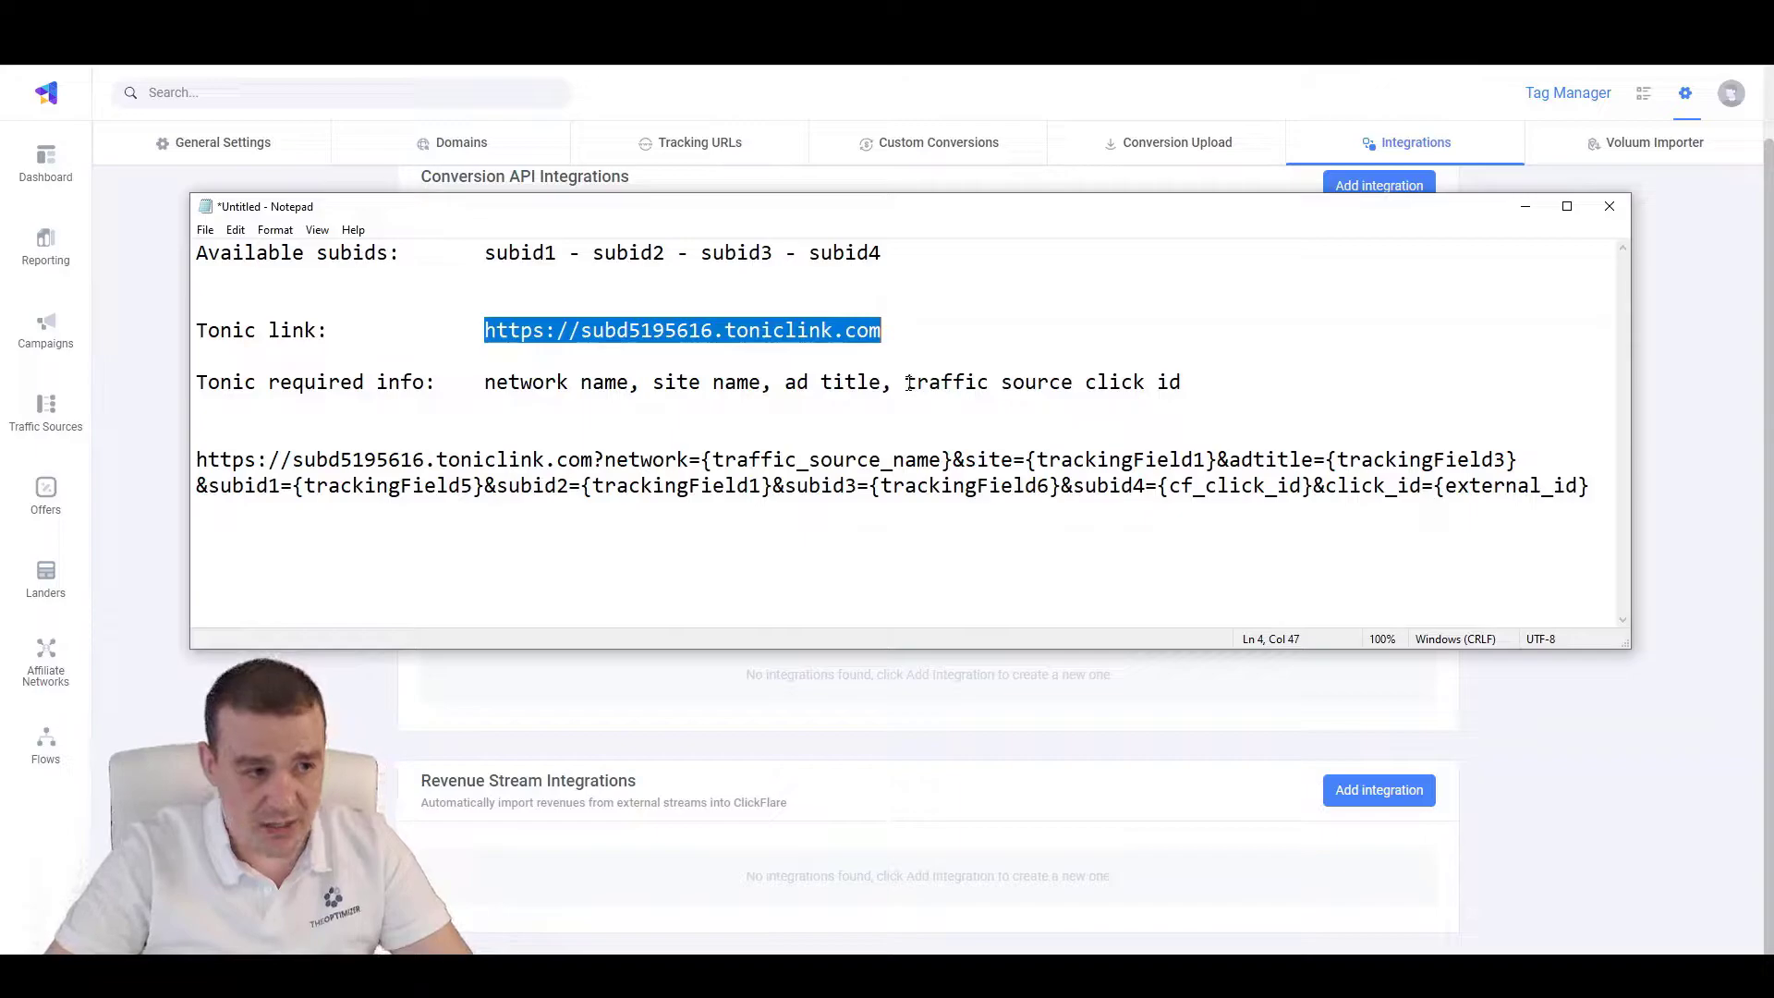
{"action": "key", "text": "Up"}
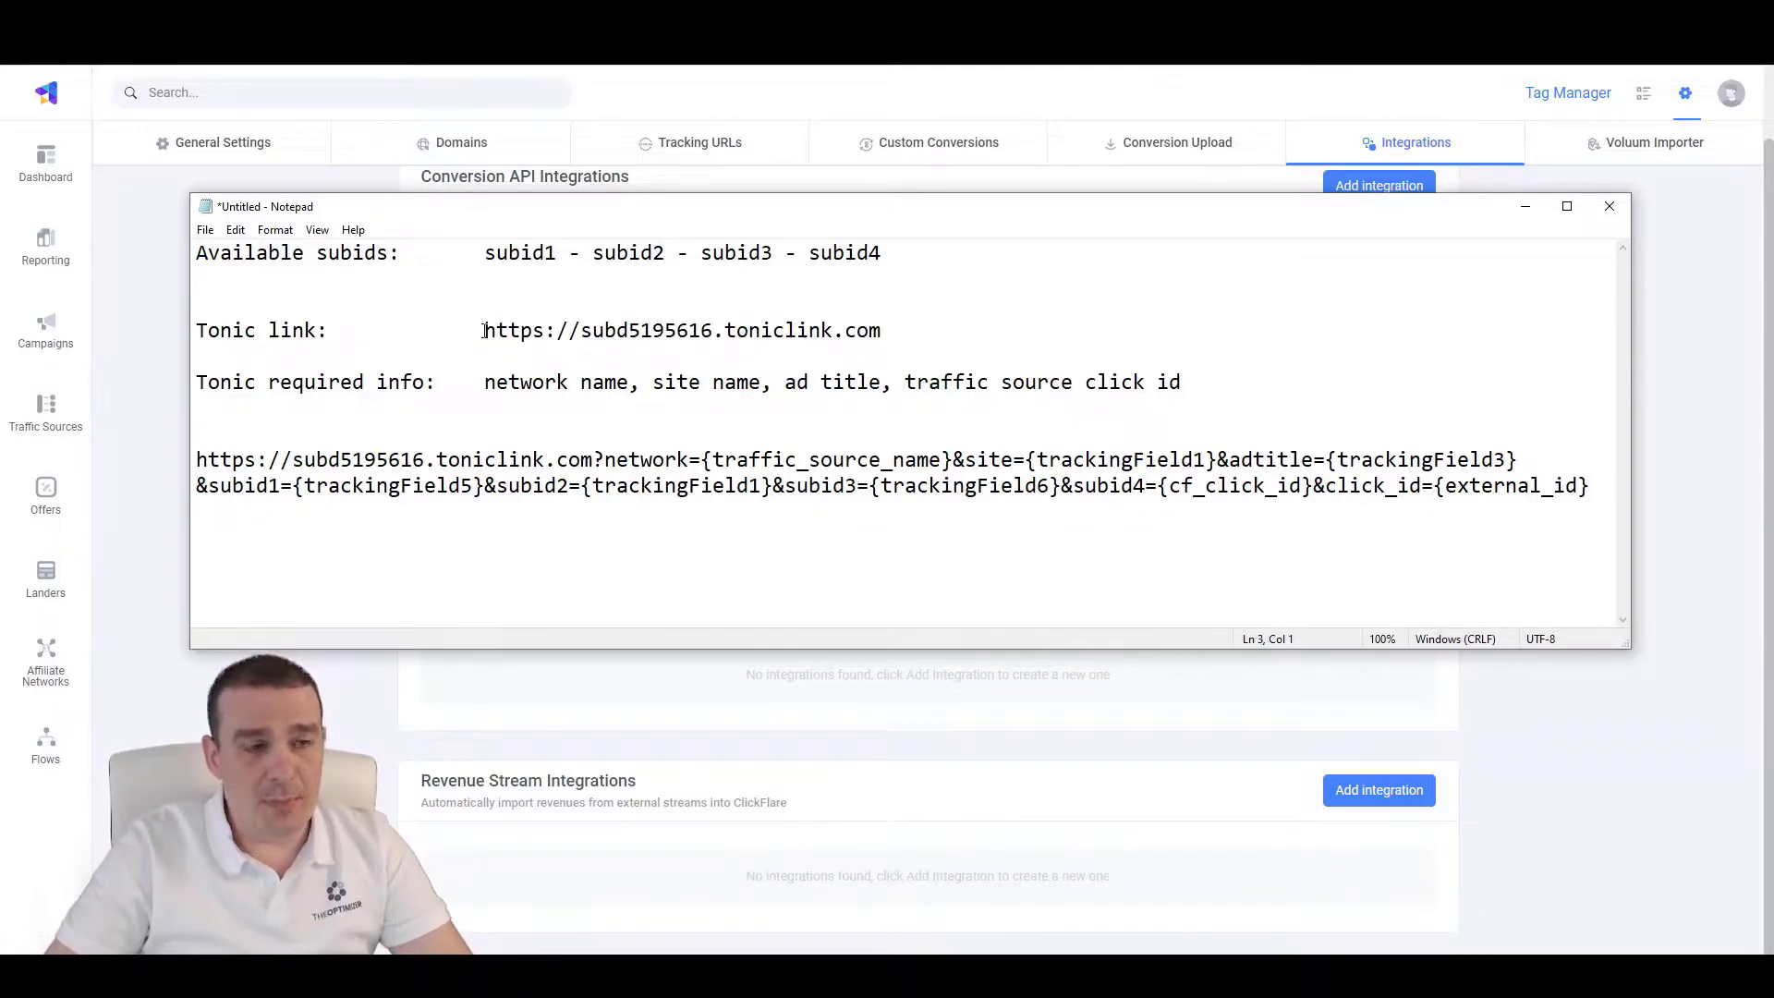
Review the URL's network={traffic_source_name}, site={trackingField1} and adtitle={trackingField3} parameters
{"action": "mouse_move", "coordinate": [195, 460]}
{"action": "left_mouse_down"}
{"action": "mouse_move", "coordinate": [588, 461]}
{"action": "mouse_move", "coordinate": [166, 459]}
{"action": "left_mouse_up"}
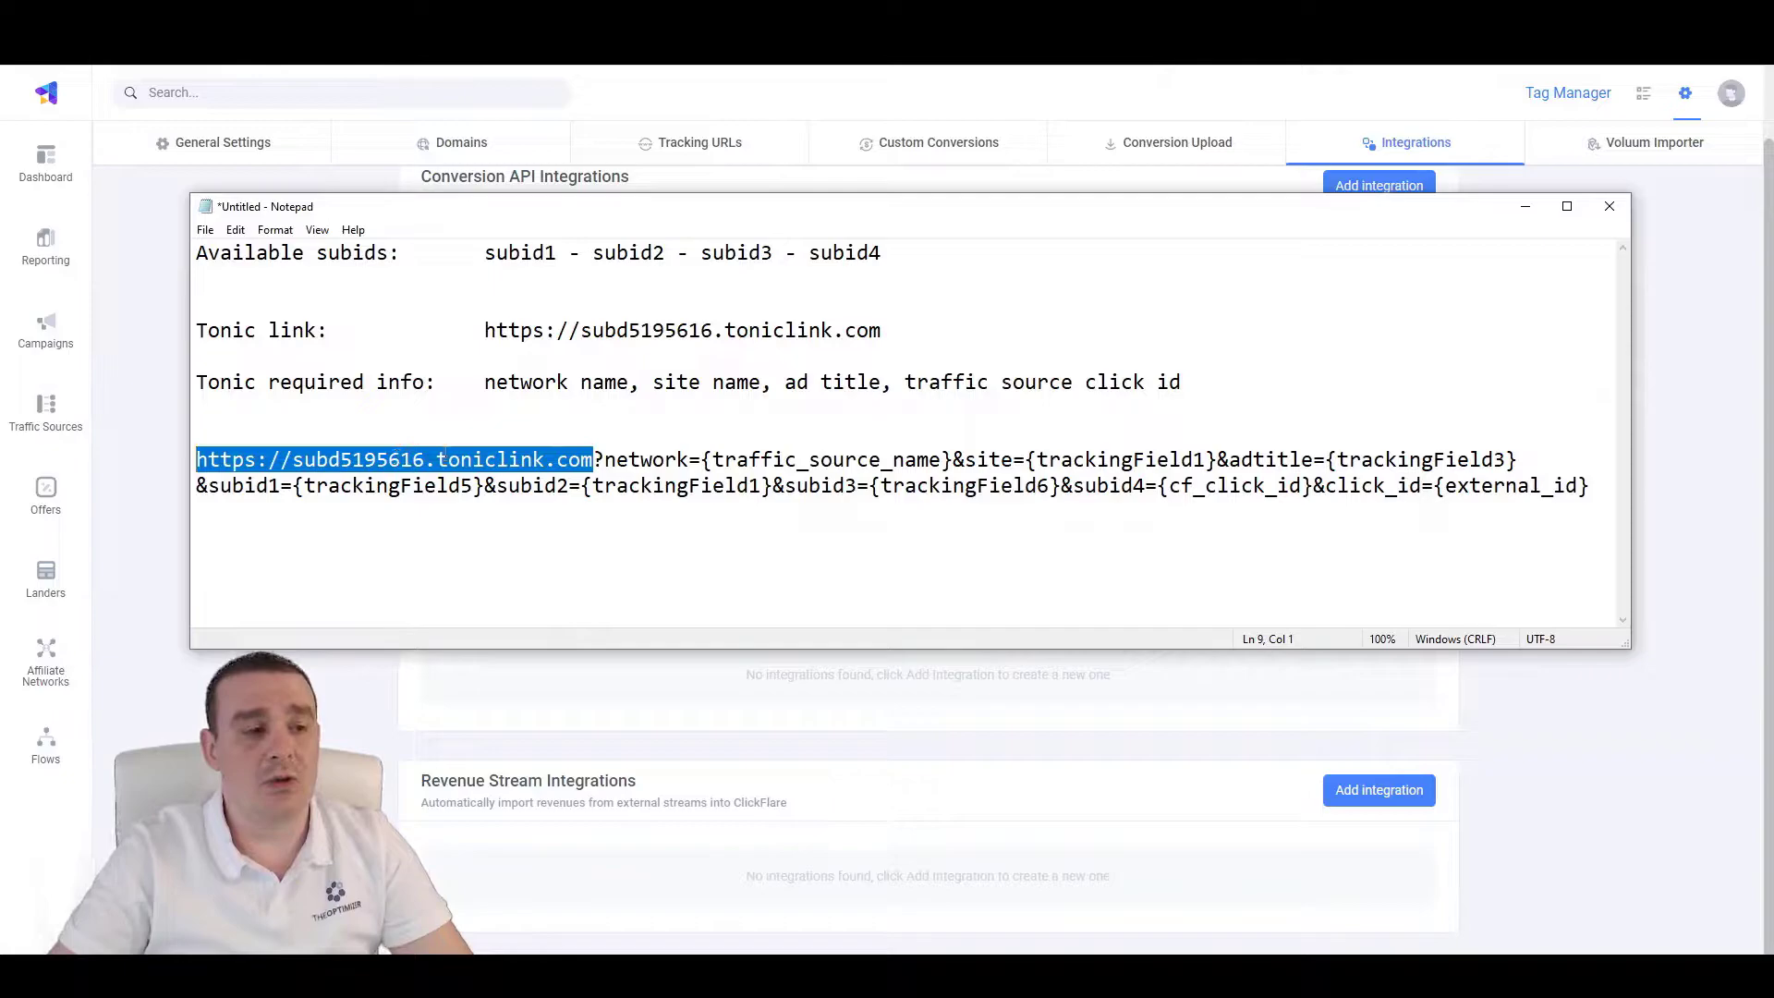
{"action": "left_click", "coordinate": [689, 460]}
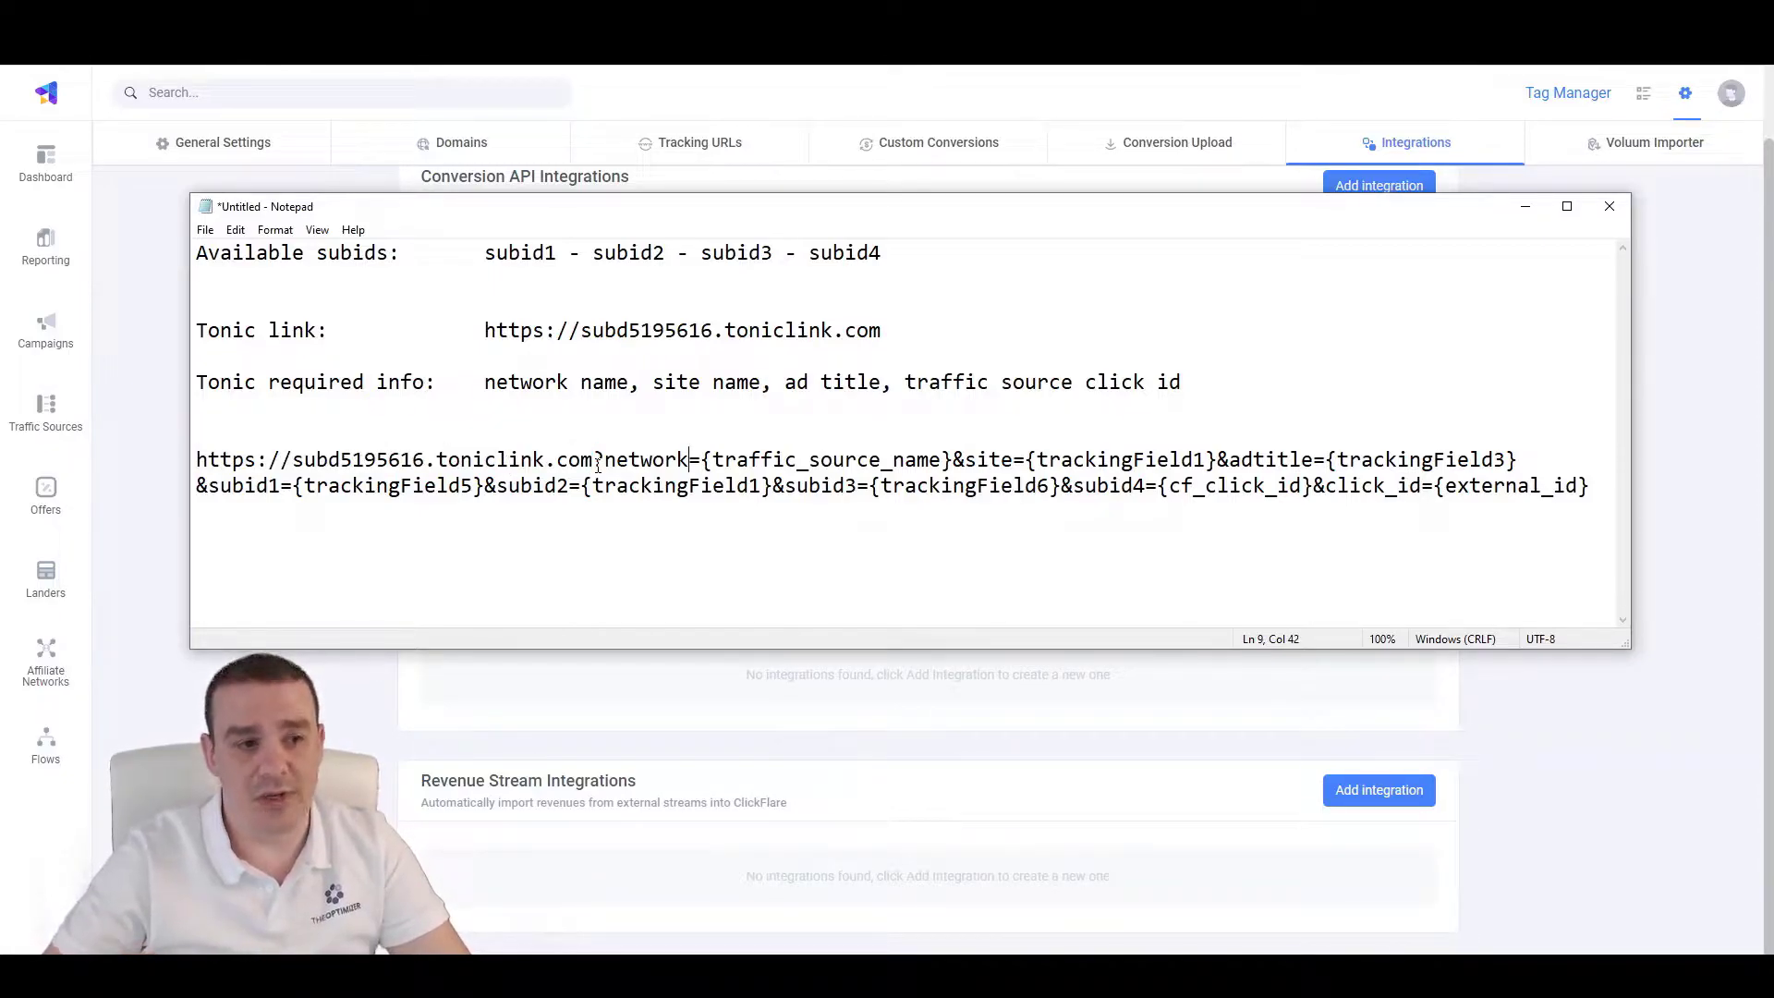
{"action": "left_click_drag", "start_coordinate": [602, 461], "coordinate": [955, 459]}
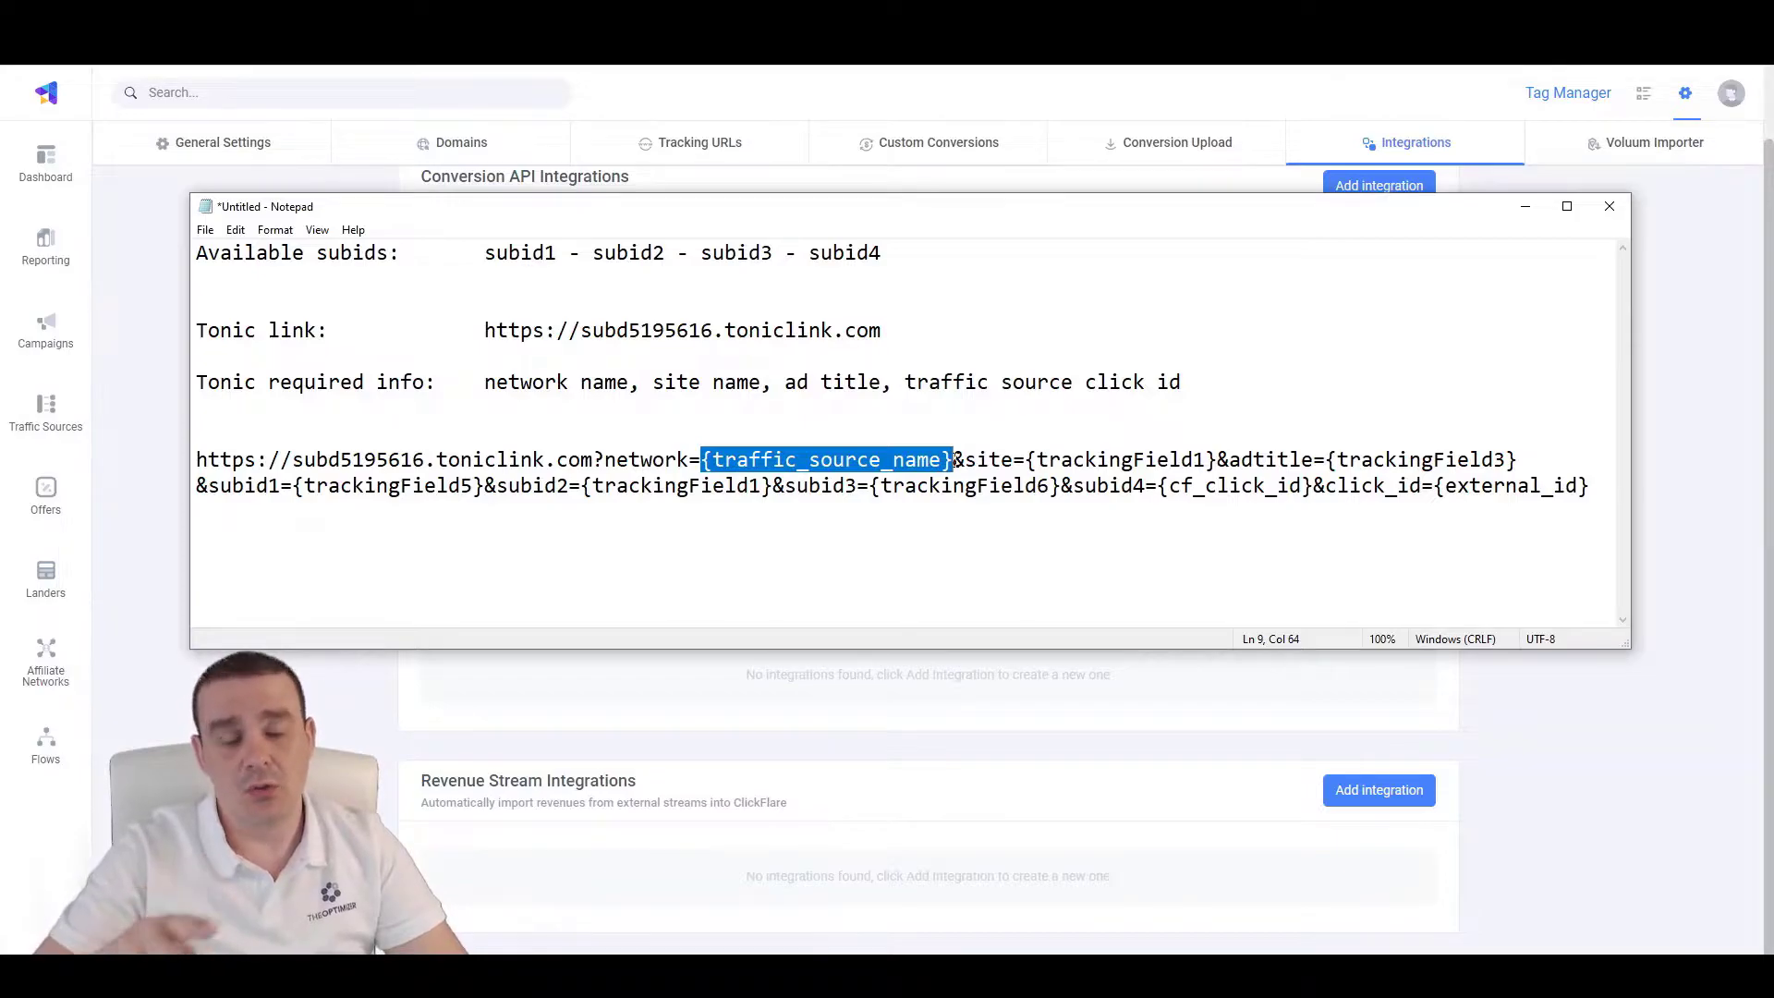
{"action": "left_click", "coordinate": [848, 476]}
{"action": "left_click_drag", "start_coordinate": [701, 459], "coordinate": [959, 465]}
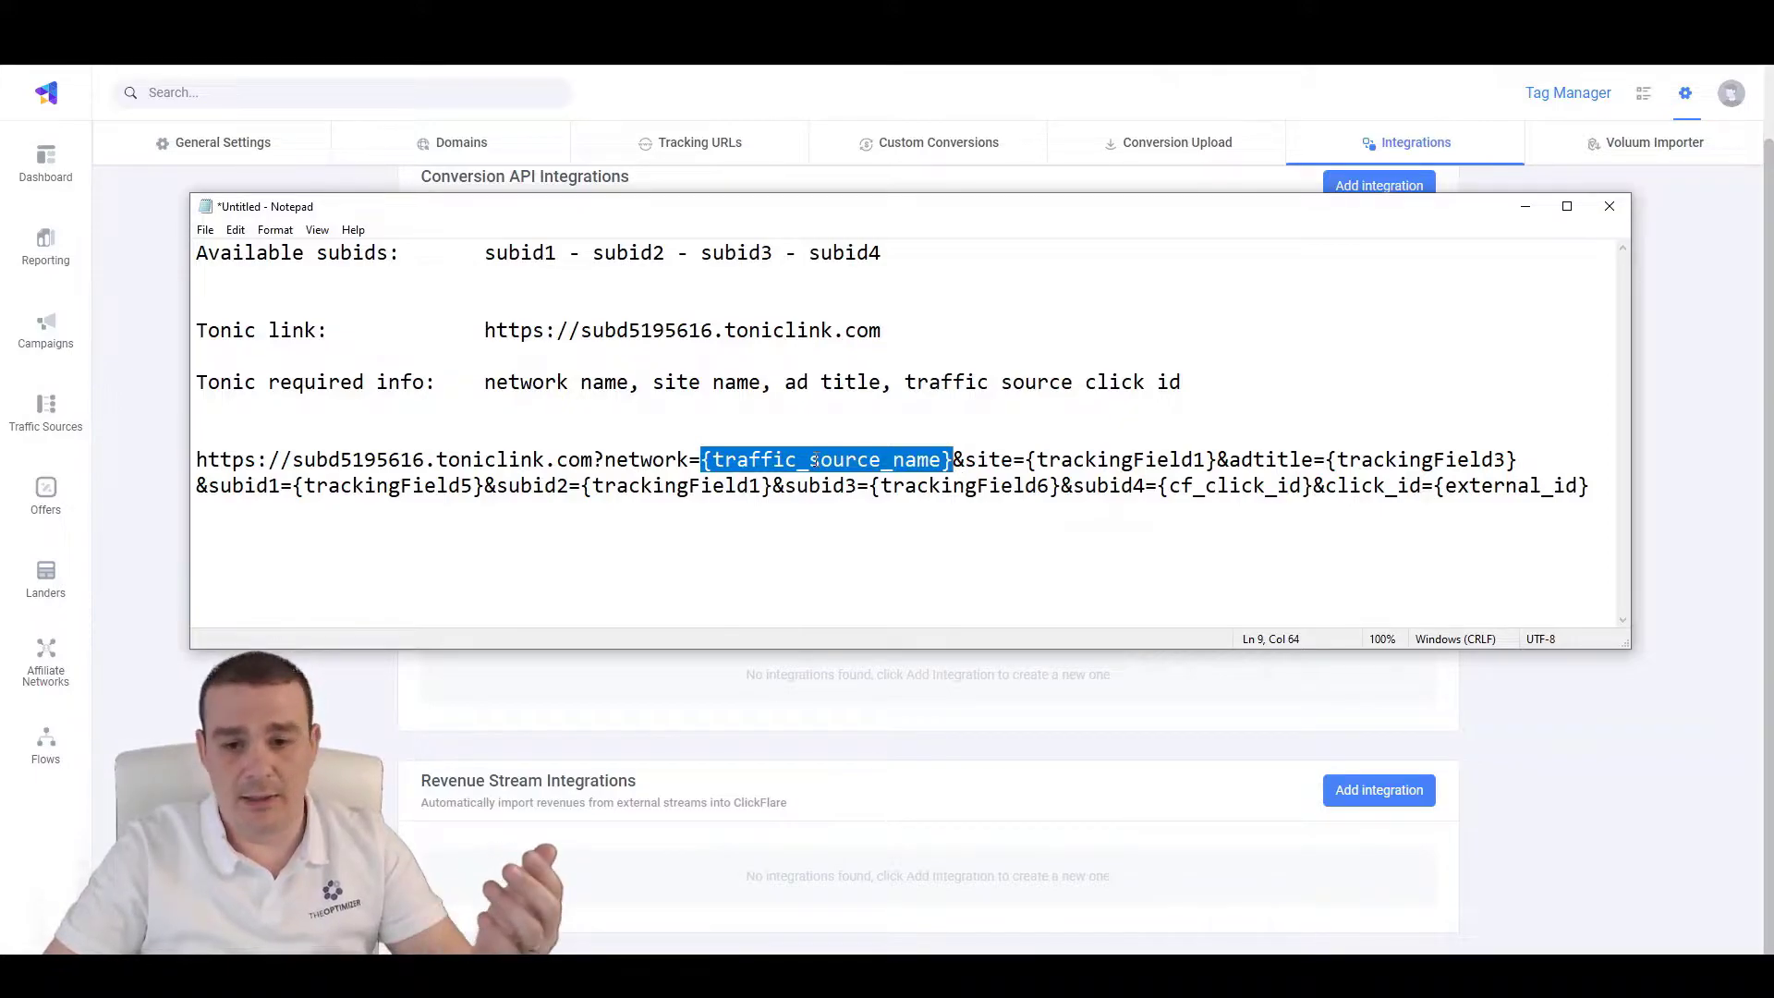
{"action": "left_click", "coordinate": [967, 462]}
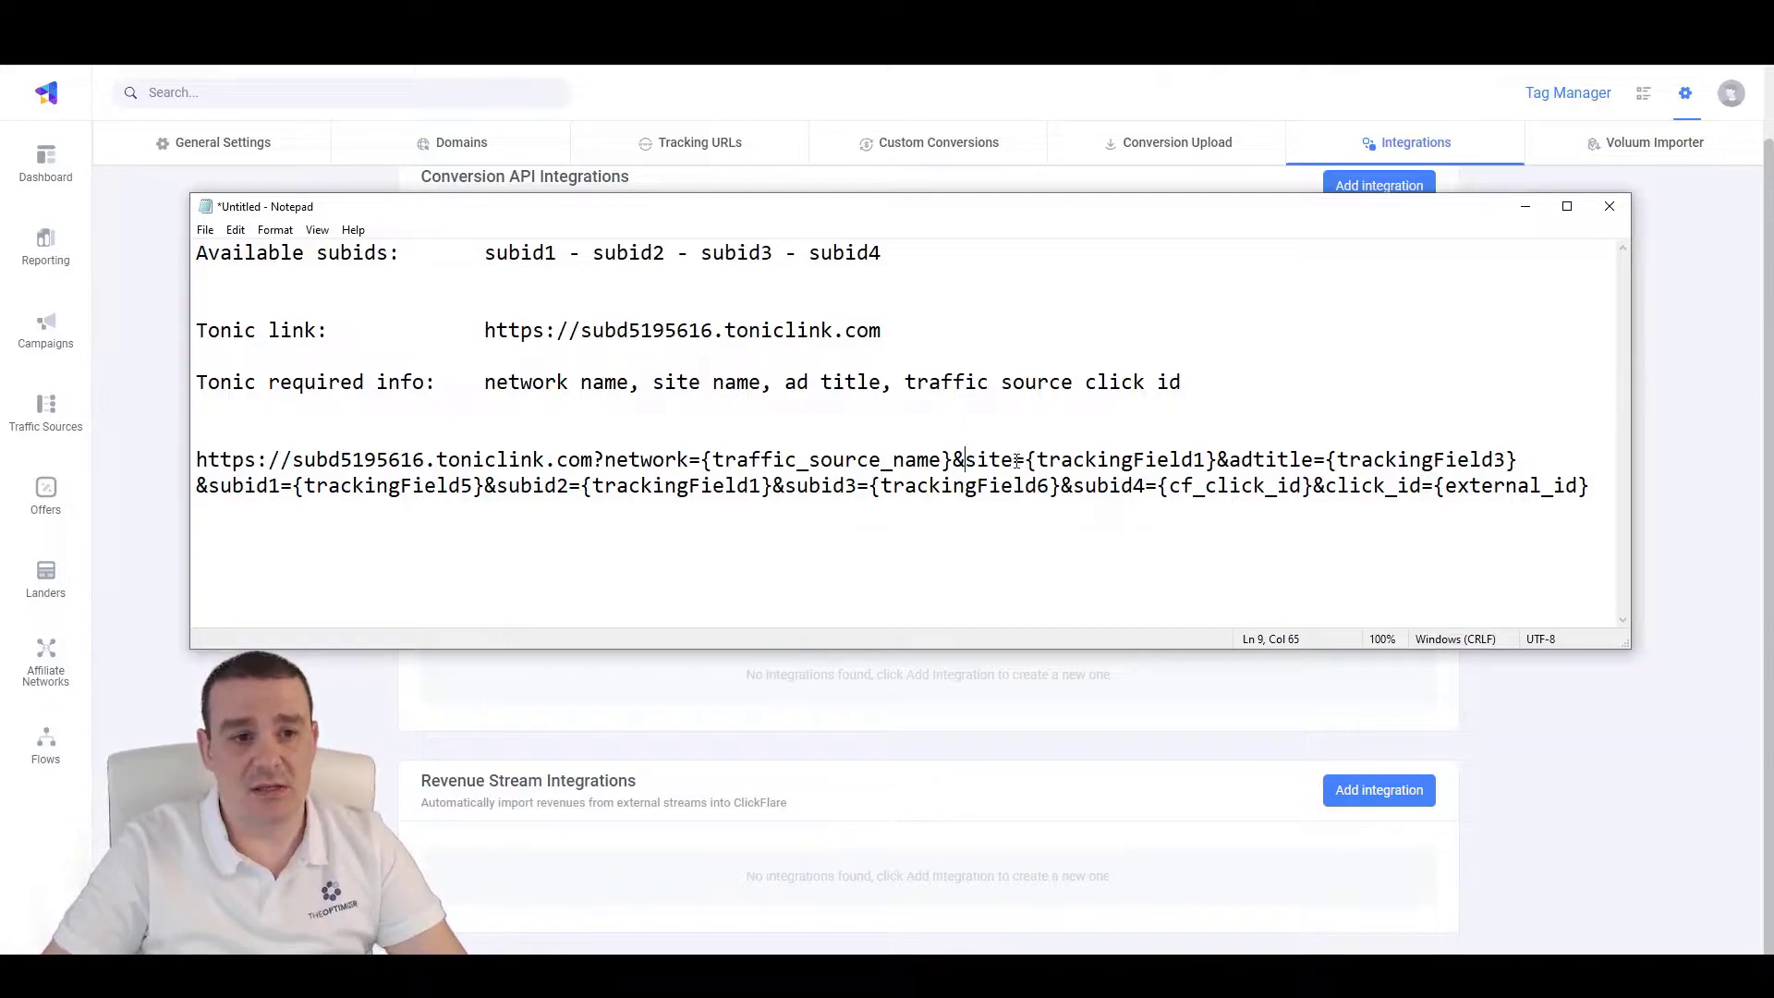
{"action": "left_click_drag", "start_coordinate": [1025, 460], "coordinate": [1216, 460]}
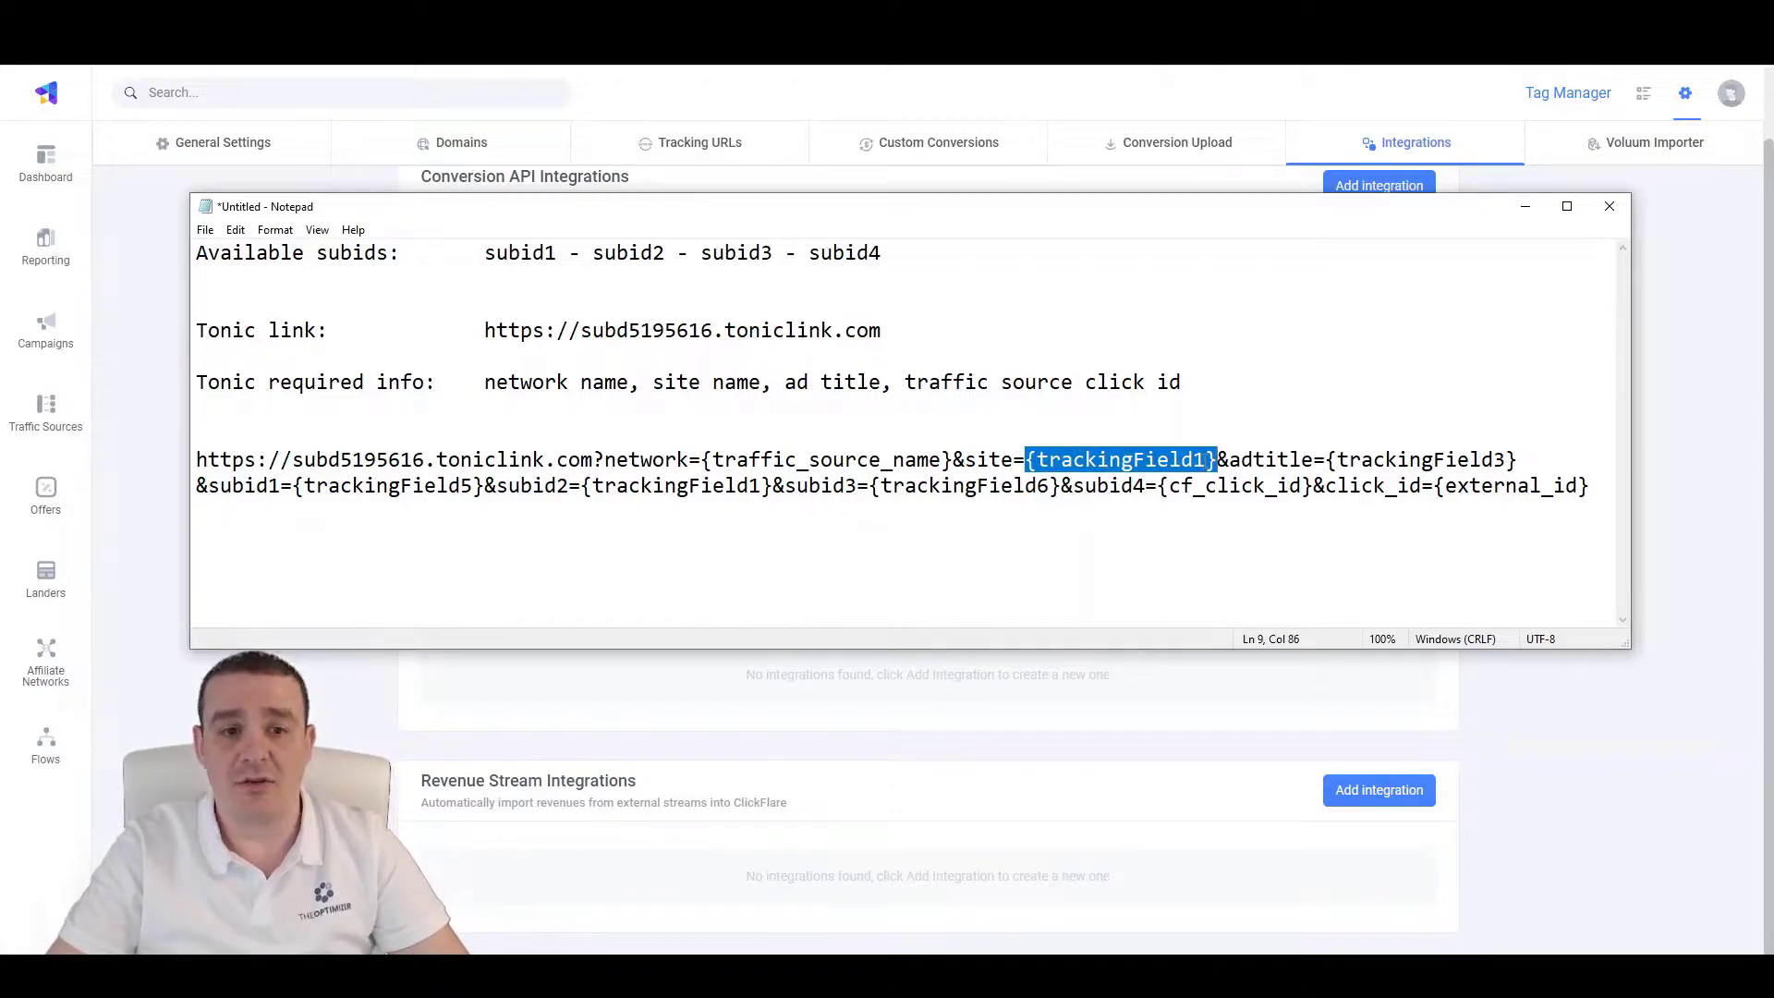
{"action": "left_click_drag", "start_coordinate": [1230, 460], "coordinate": [1306, 458]}
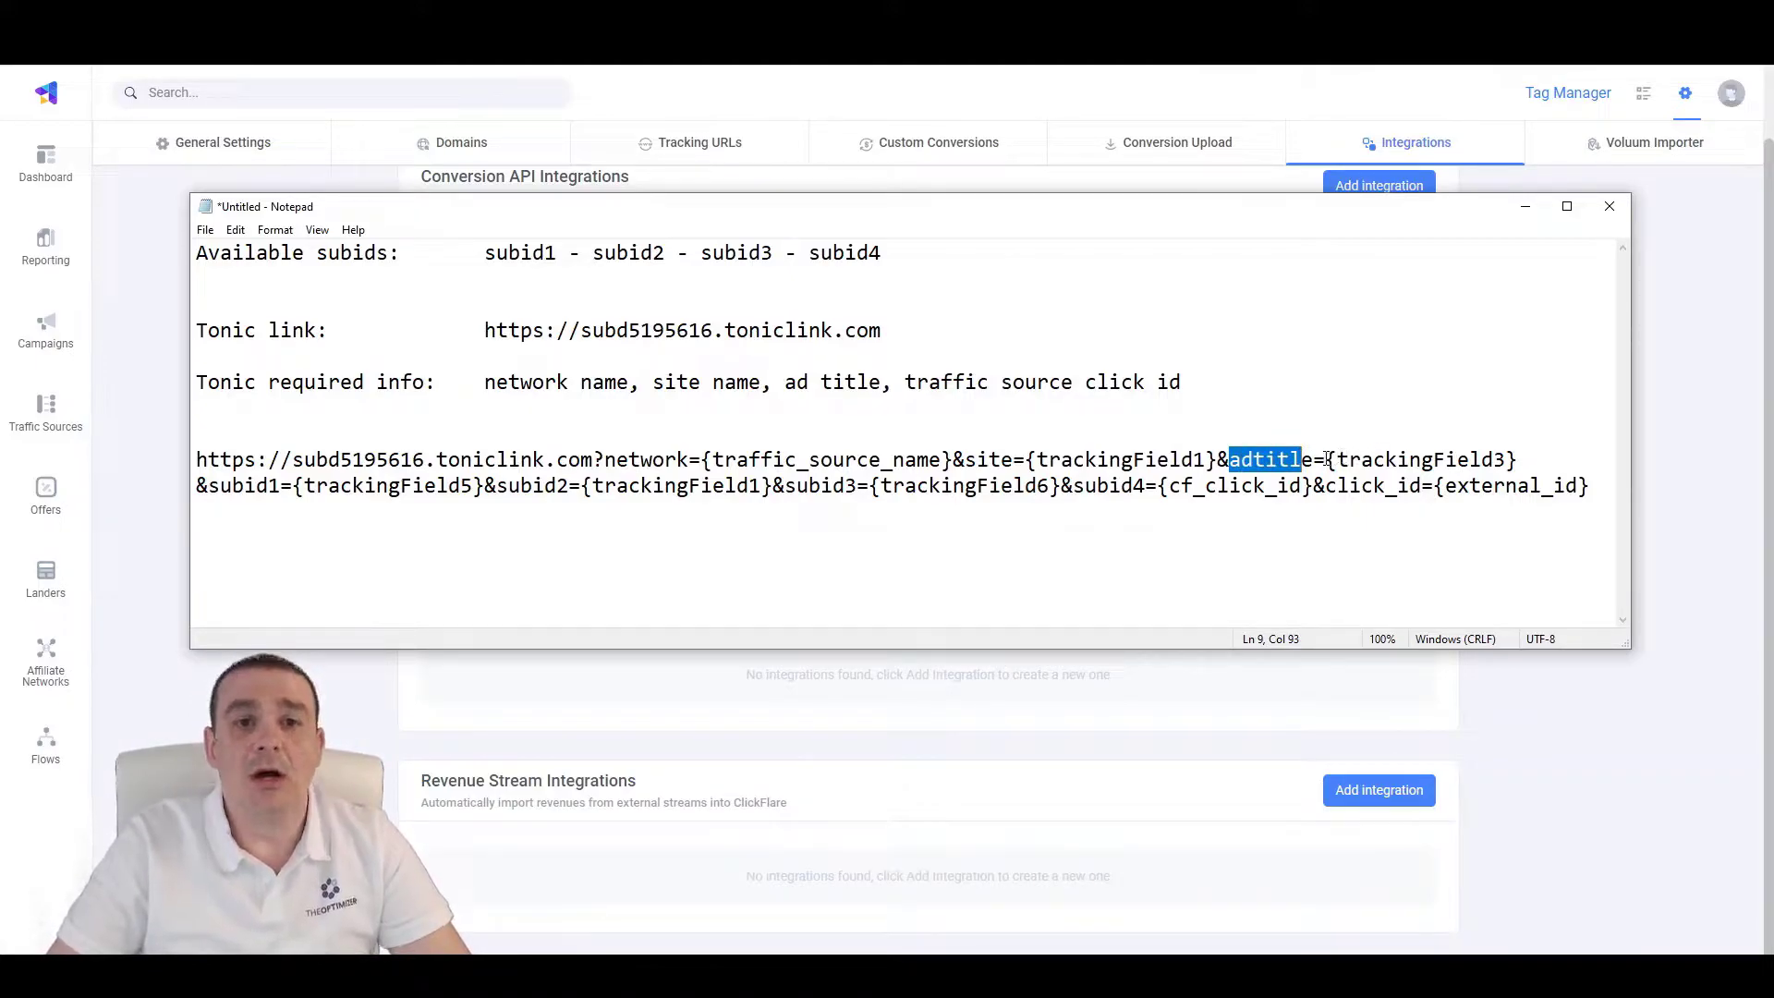
{"action": "left_click_drag", "start_coordinate": [1327, 459], "coordinate": [1519, 460]}
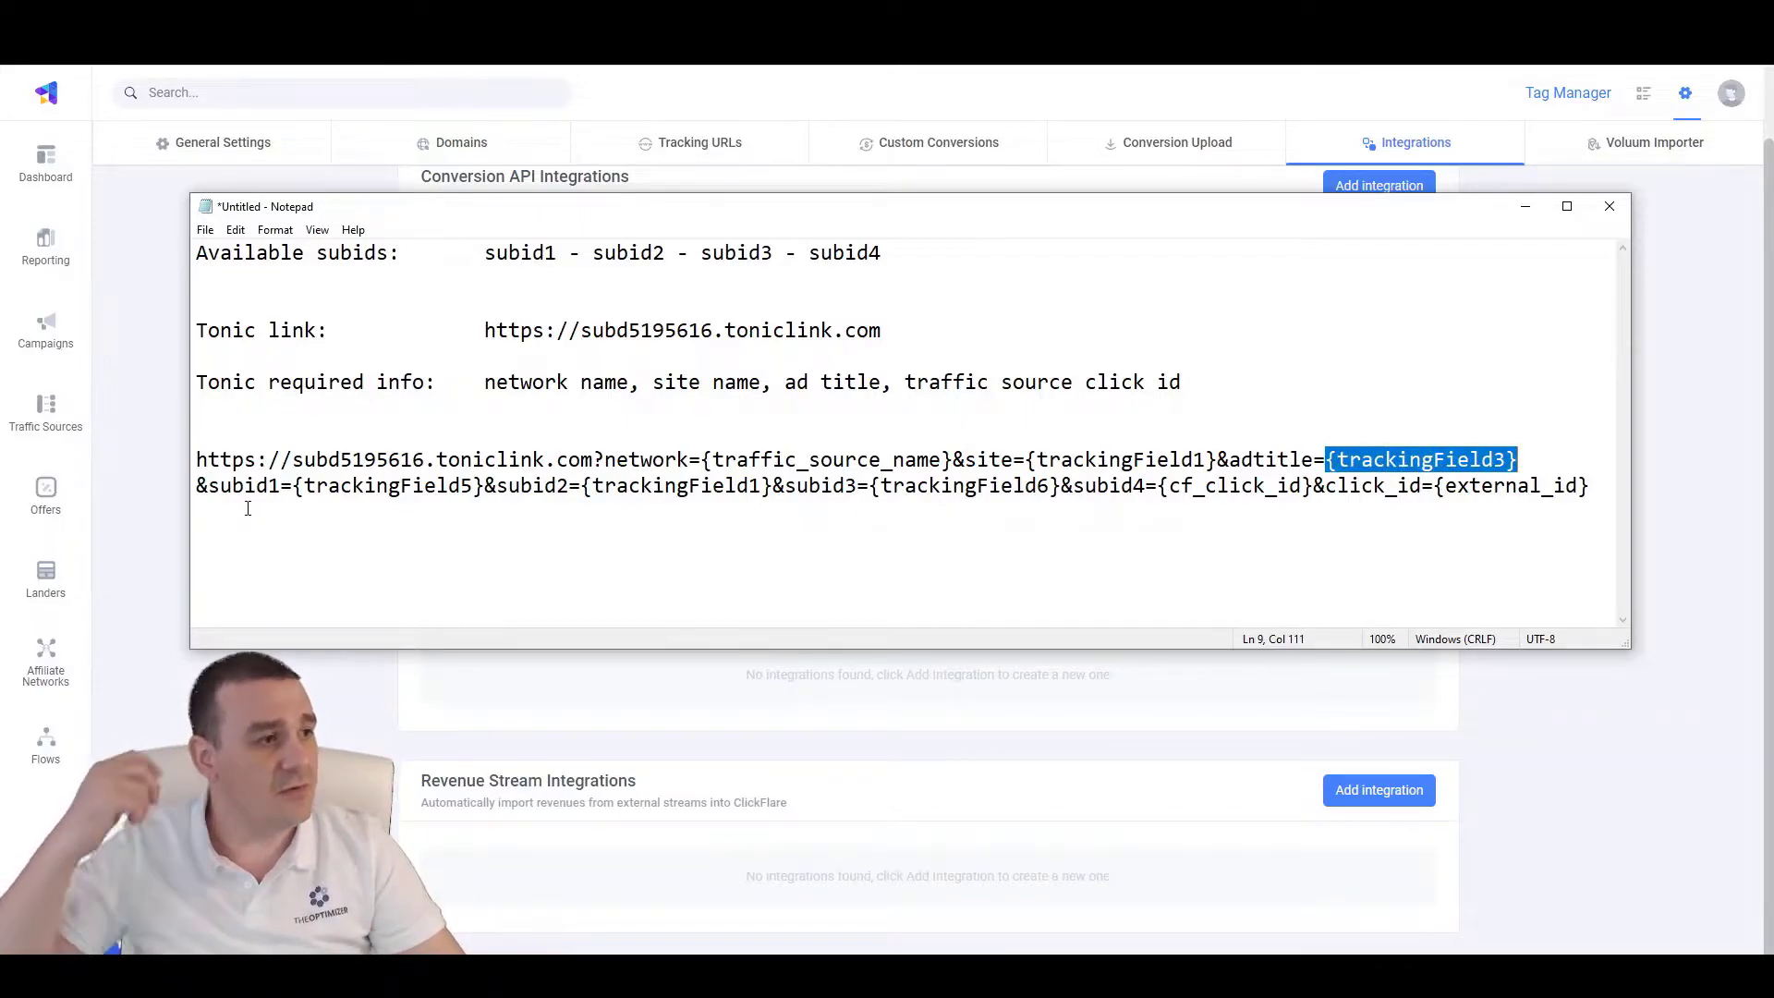
Check the subid1–subid4 parameters, confirming subid4 carries {cf_click_id}
{"action": "left_click_drag", "start_coordinate": [220, 485], "coordinate": [268, 485]}
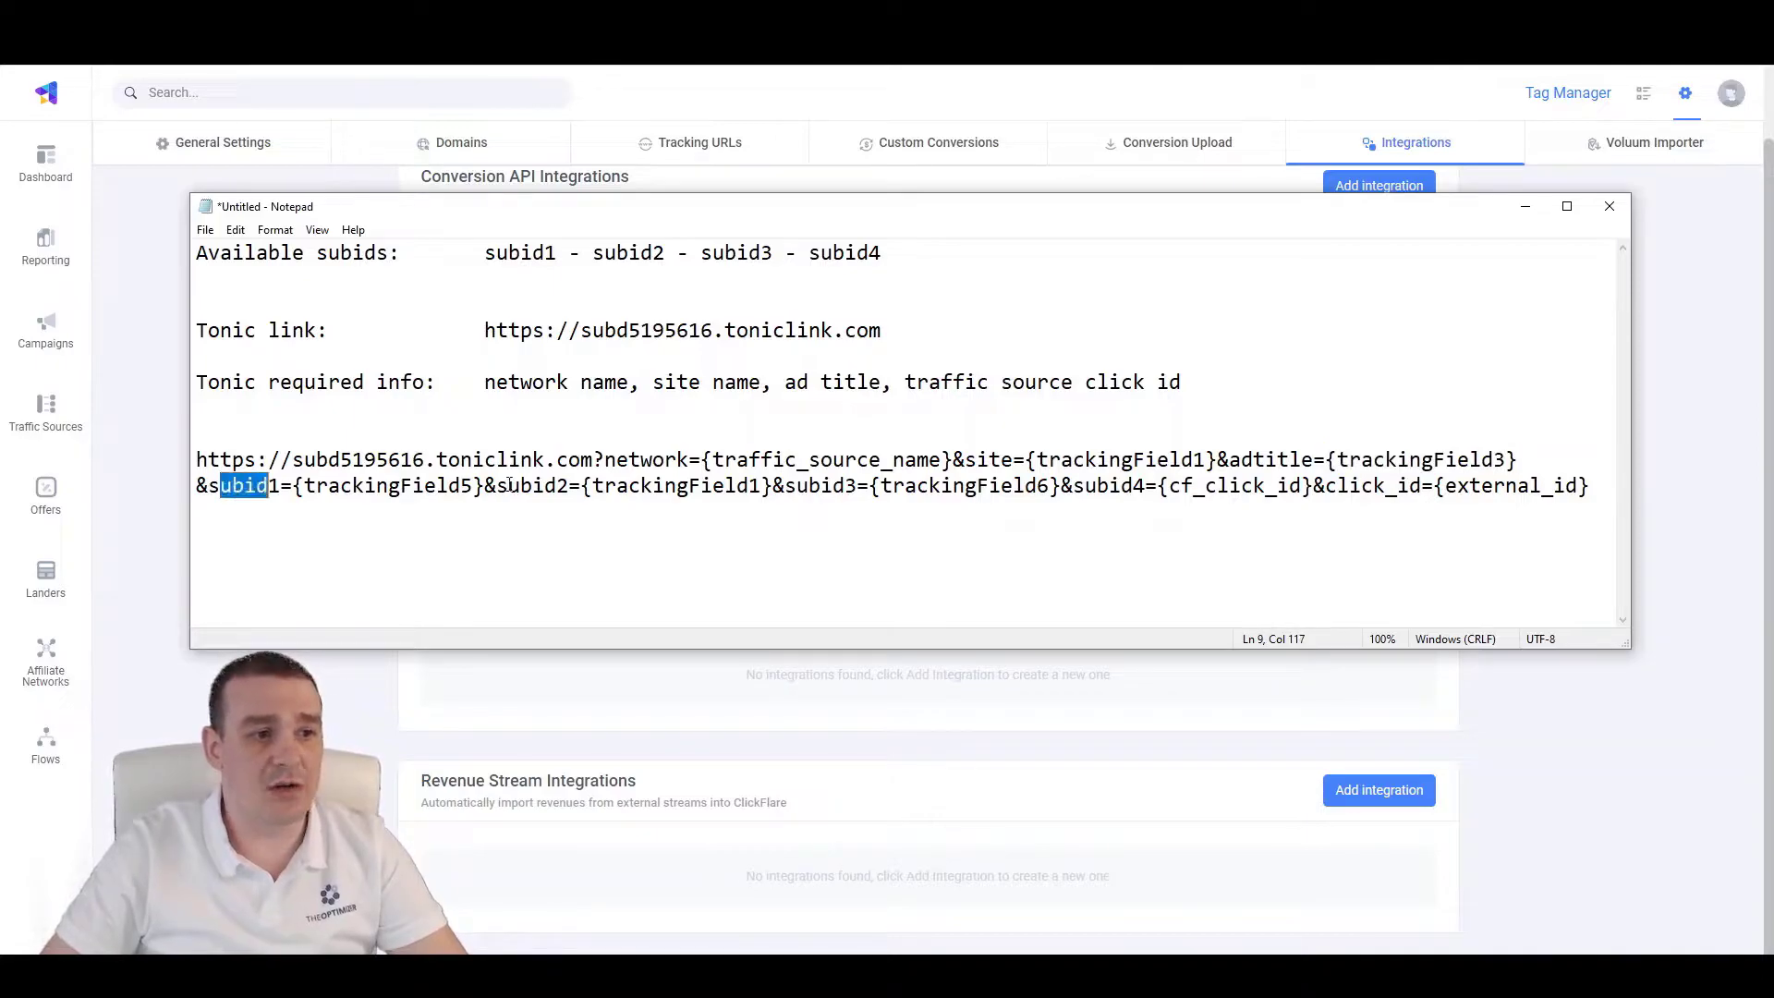
{"action": "left_click_drag", "start_coordinate": [509, 486], "coordinate": [545, 485]}
{"action": "left_click_drag", "start_coordinate": [797, 485], "coordinate": [857, 485]}
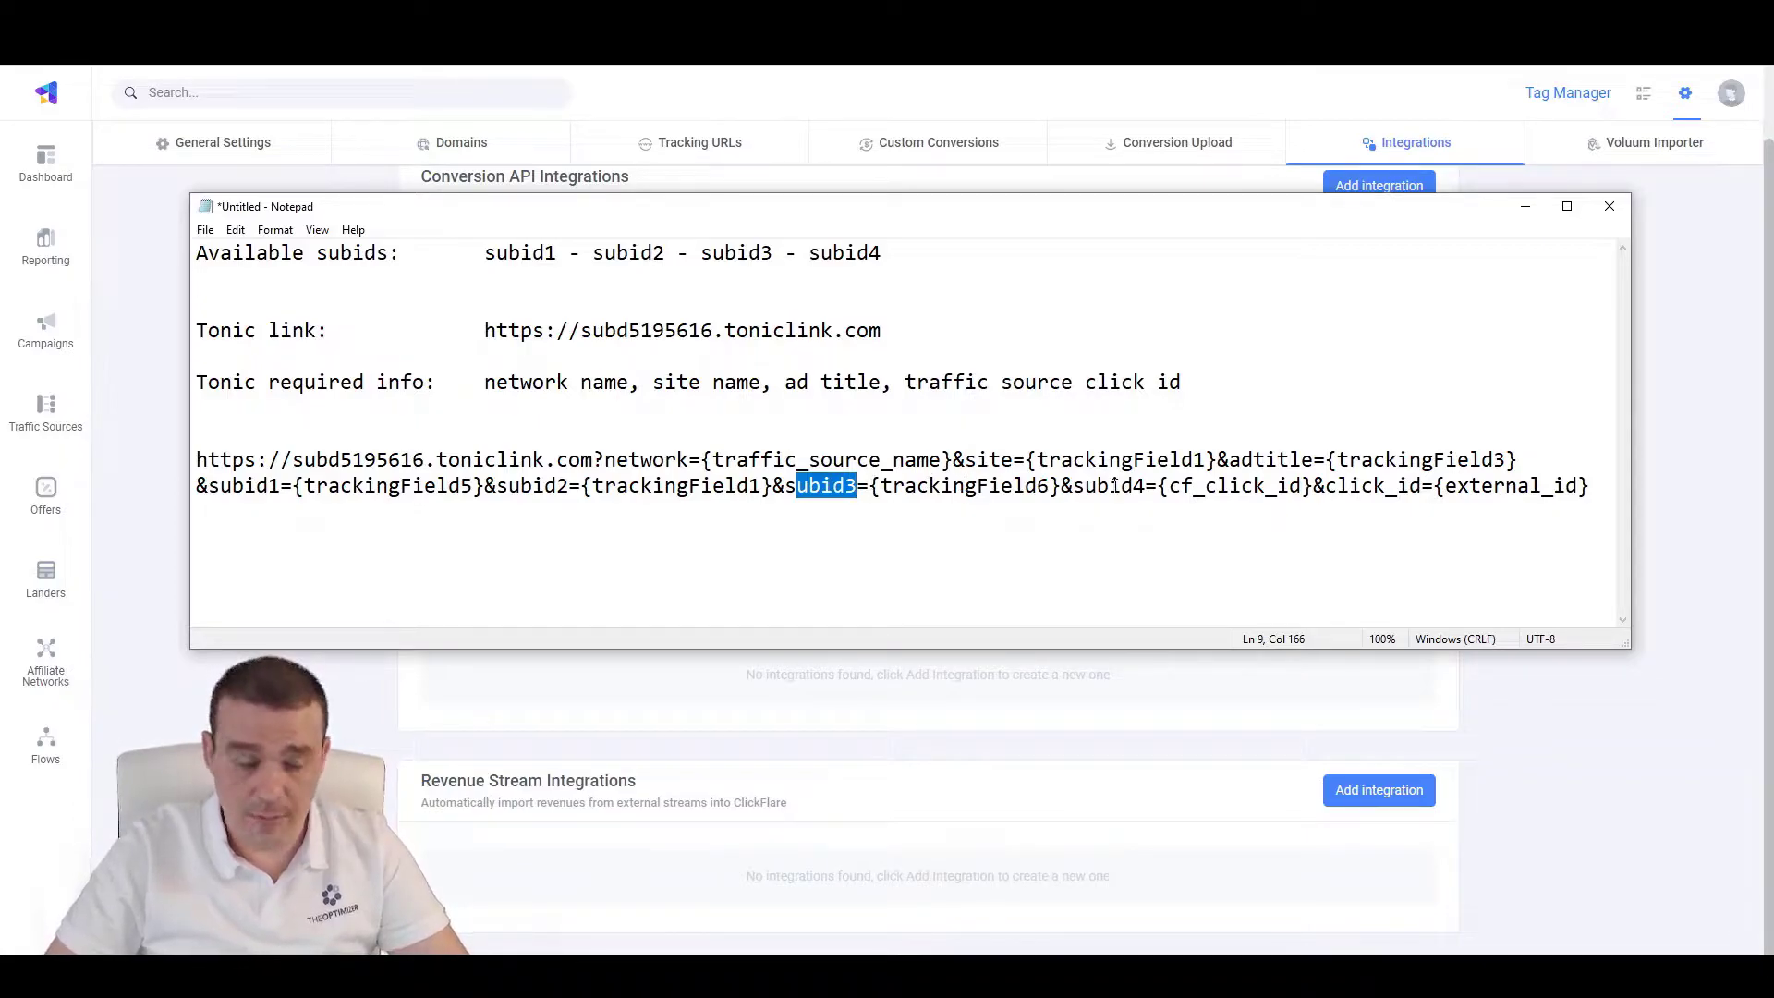
{"action": "left_click_drag", "start_coordinate": [1160, 485], "coordinate": [1320, 485]}
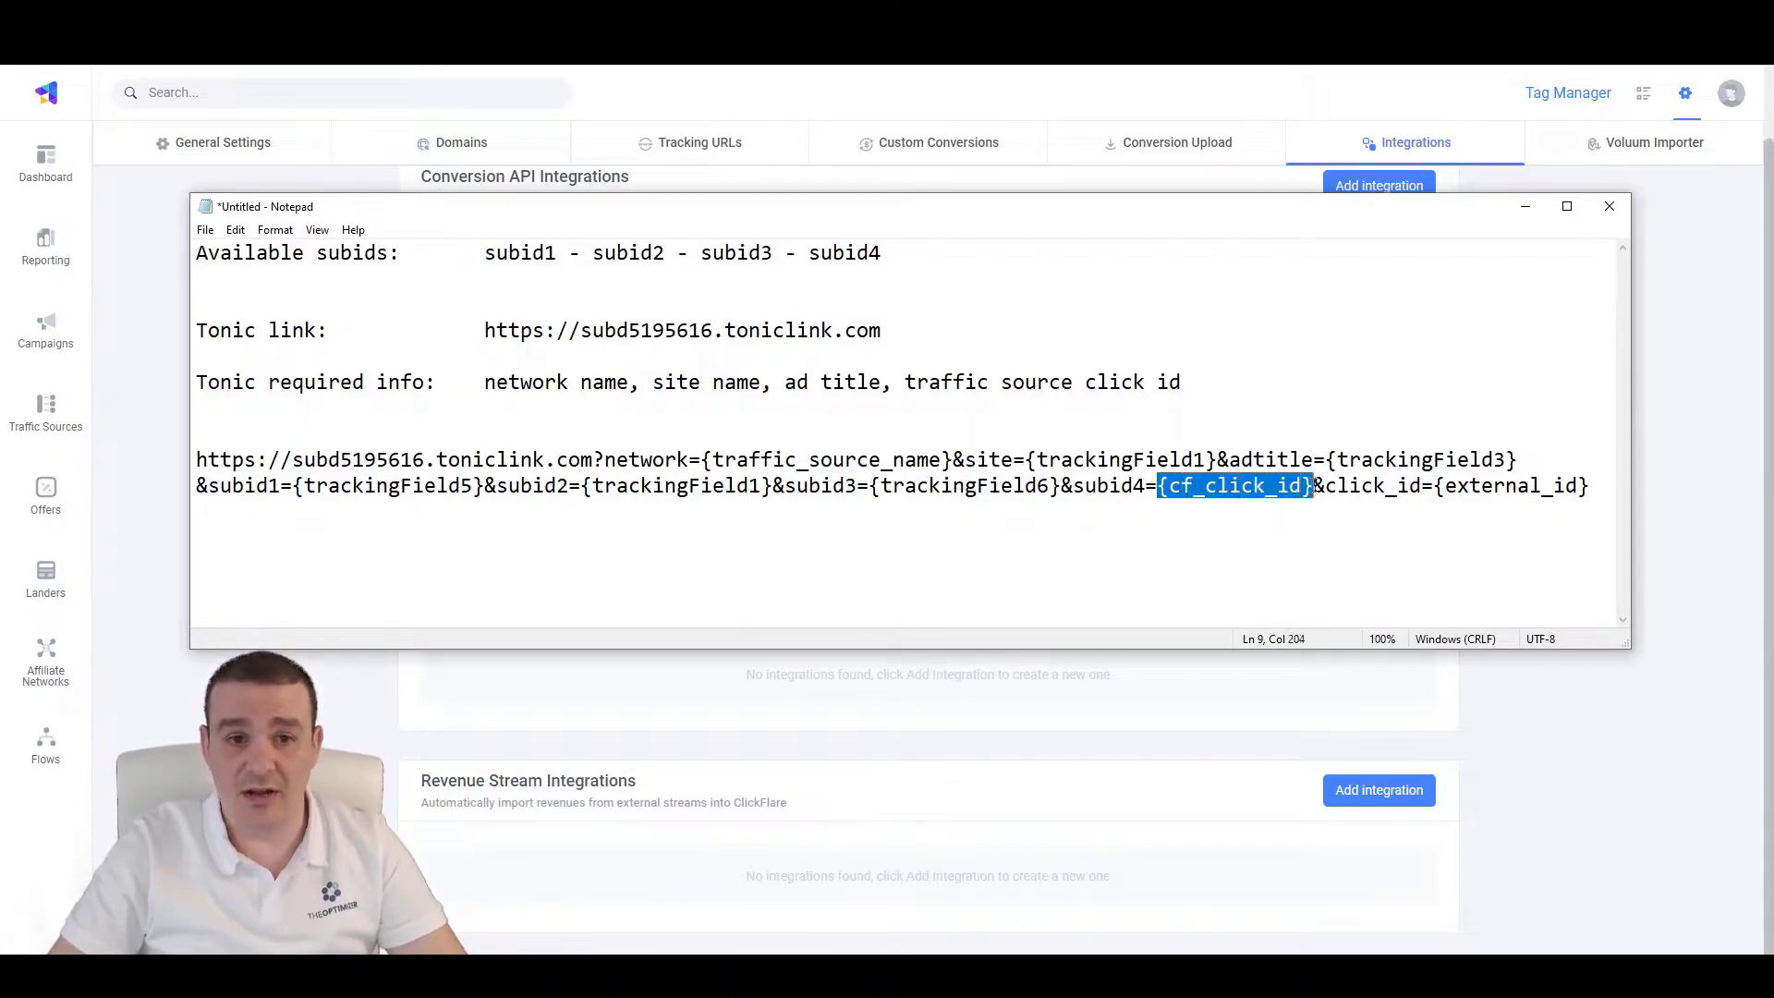
{"action": "left_click", "coordinate": [1218, 485]}
{"action": "left_click_drag", "start_coordinate": [1161, 487], "coordinate": [1313, 487]}
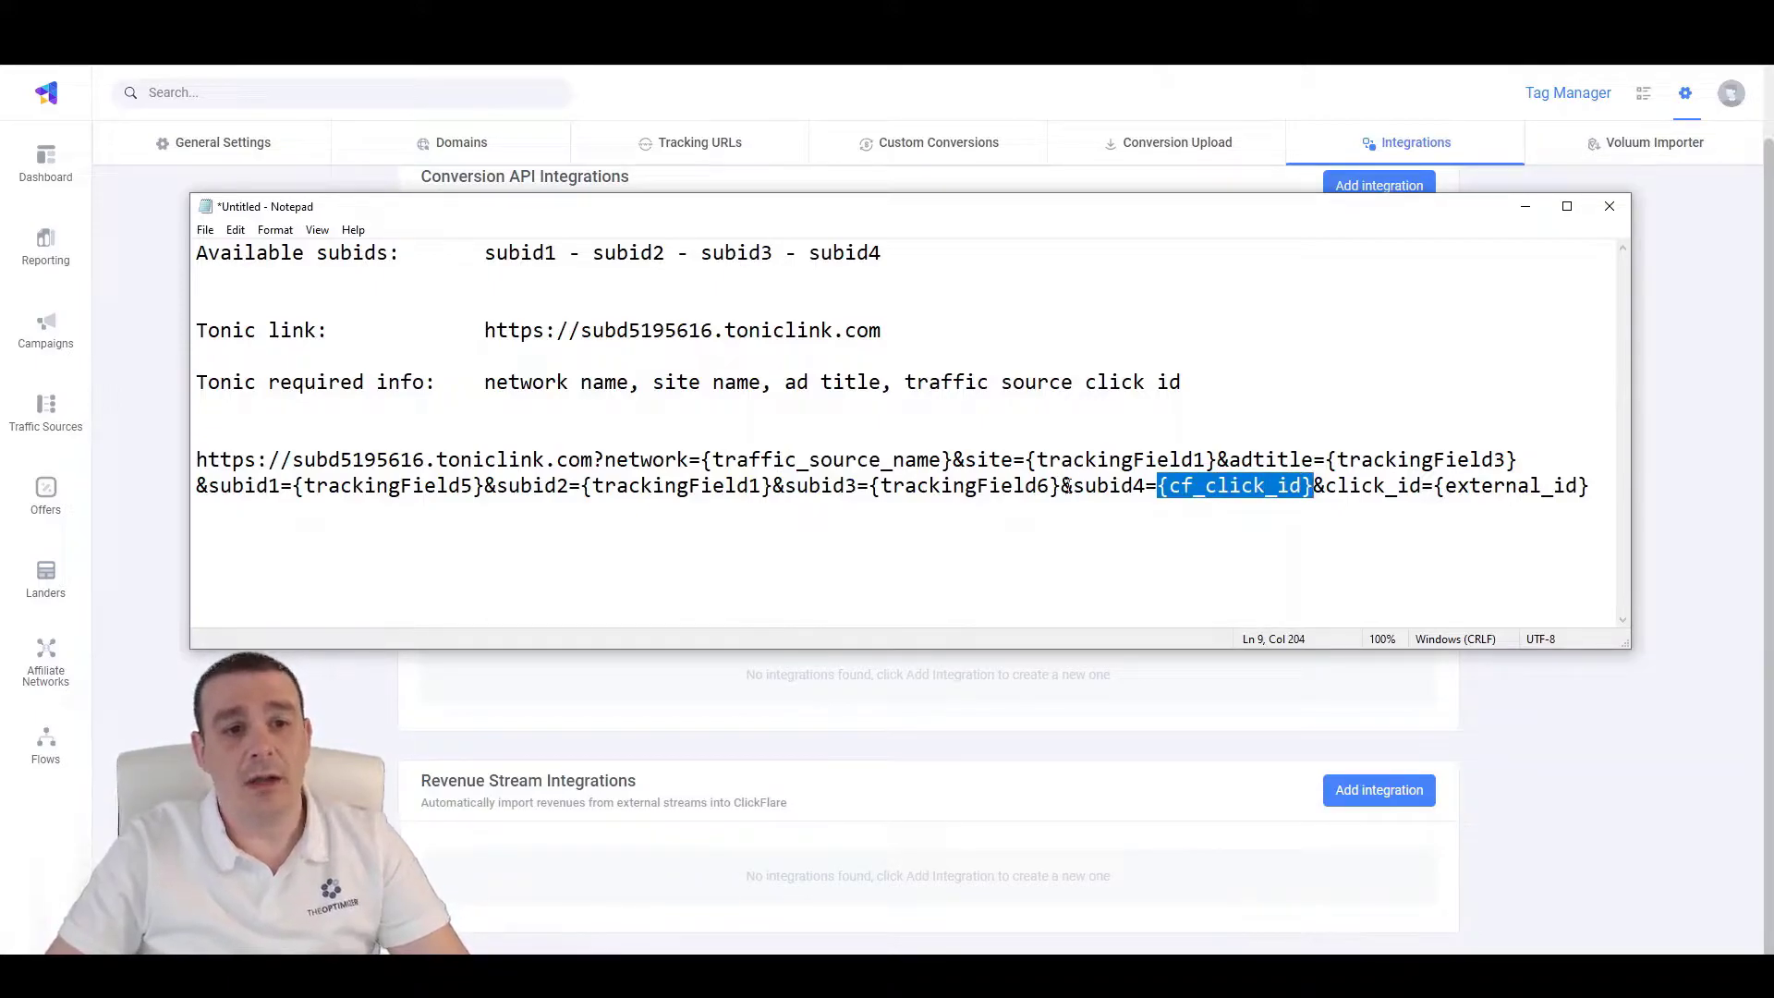
{"action": "left_click_drag", "start_coordinate": [1072, 487], "coordinate": [1150, 487]}
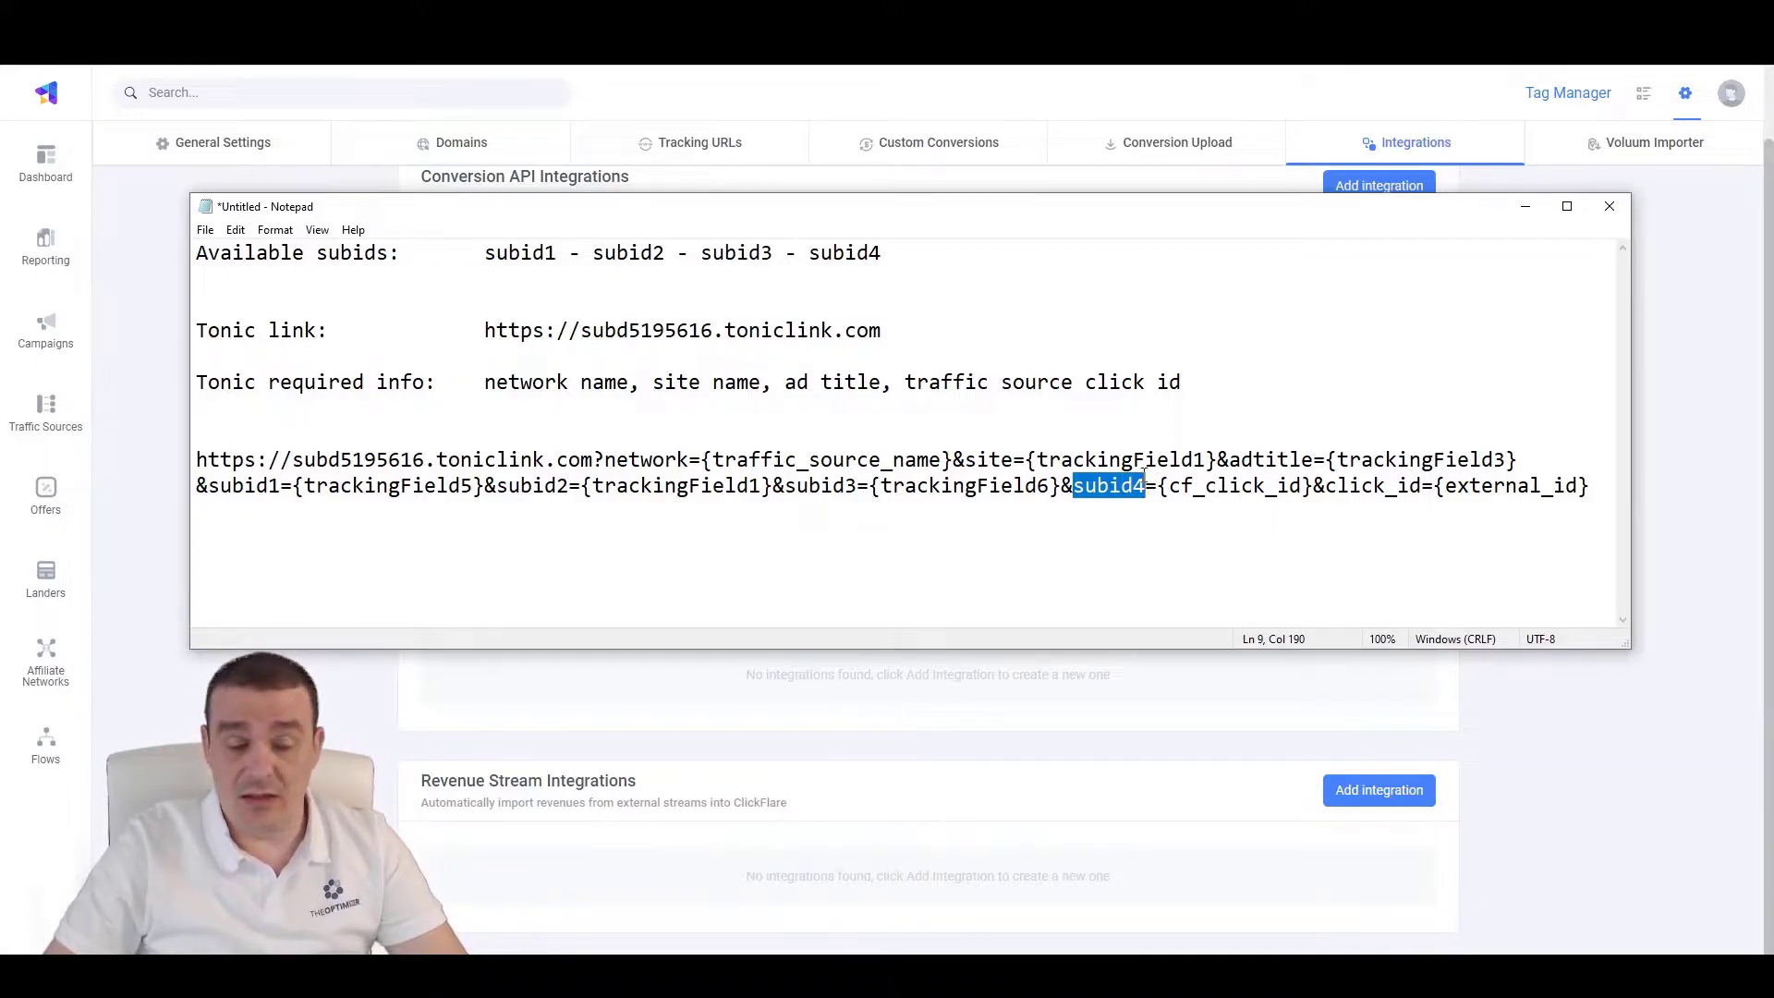
{"action": "left_click_drag", "start_coordinate": [1062, 487], "coordinate": [1147, 487]}
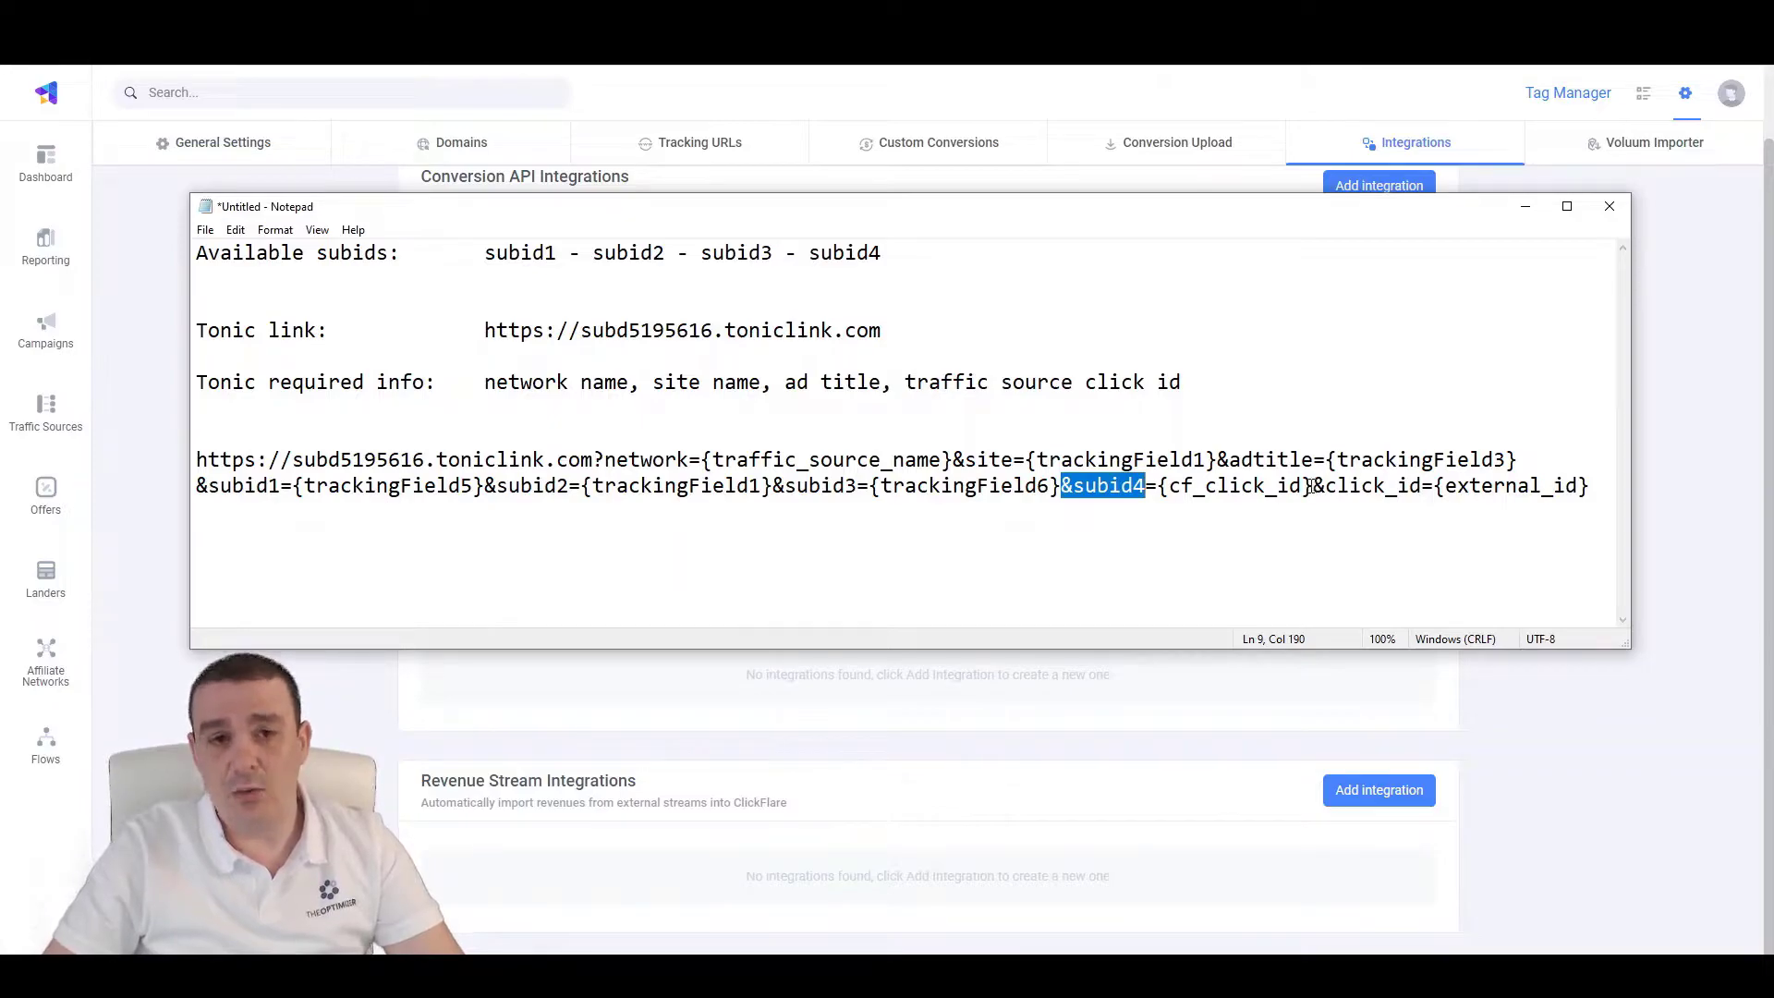
Check click_id={external_id}, then select the entire Tonic tracking URL
{"action": "left_click_drag", "start_coordinate": [1313, 487], "coordinate": [1591, 487]}
{"action": "left_click", "coordinate": [1590, 487]}
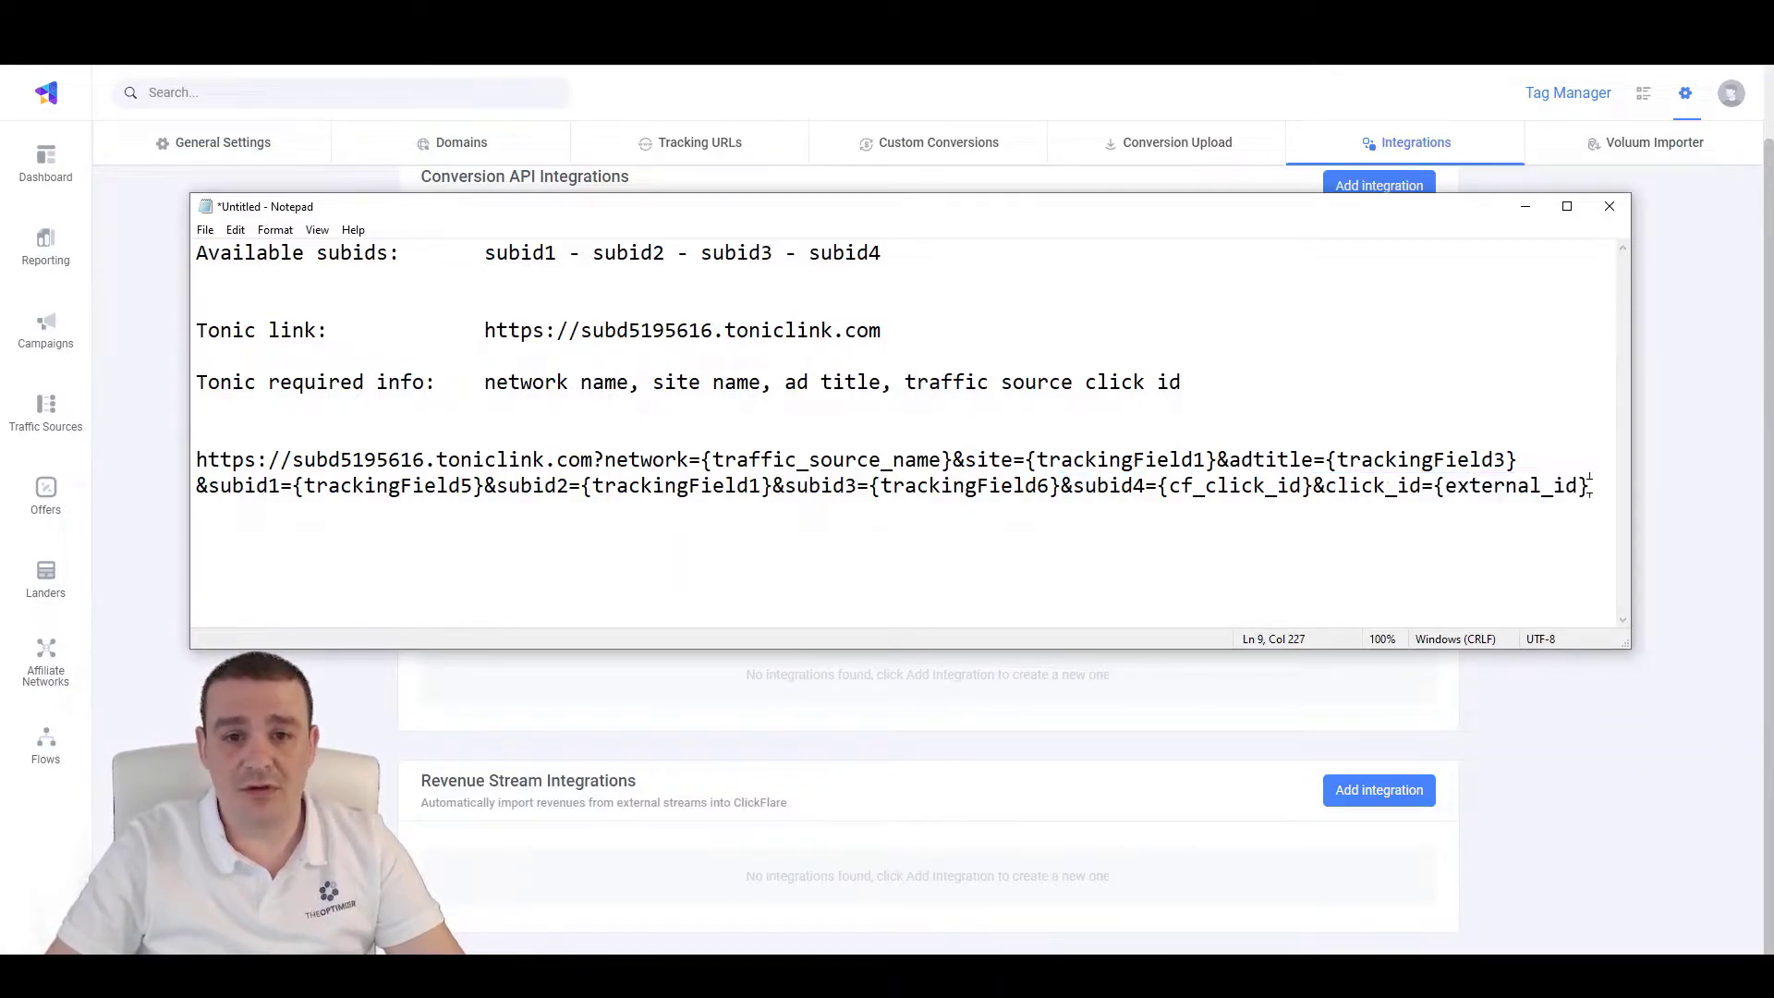
{"action": "left_click_drag", "start_coordinate": [1434, 486], "coordinate": [1600, 485]}
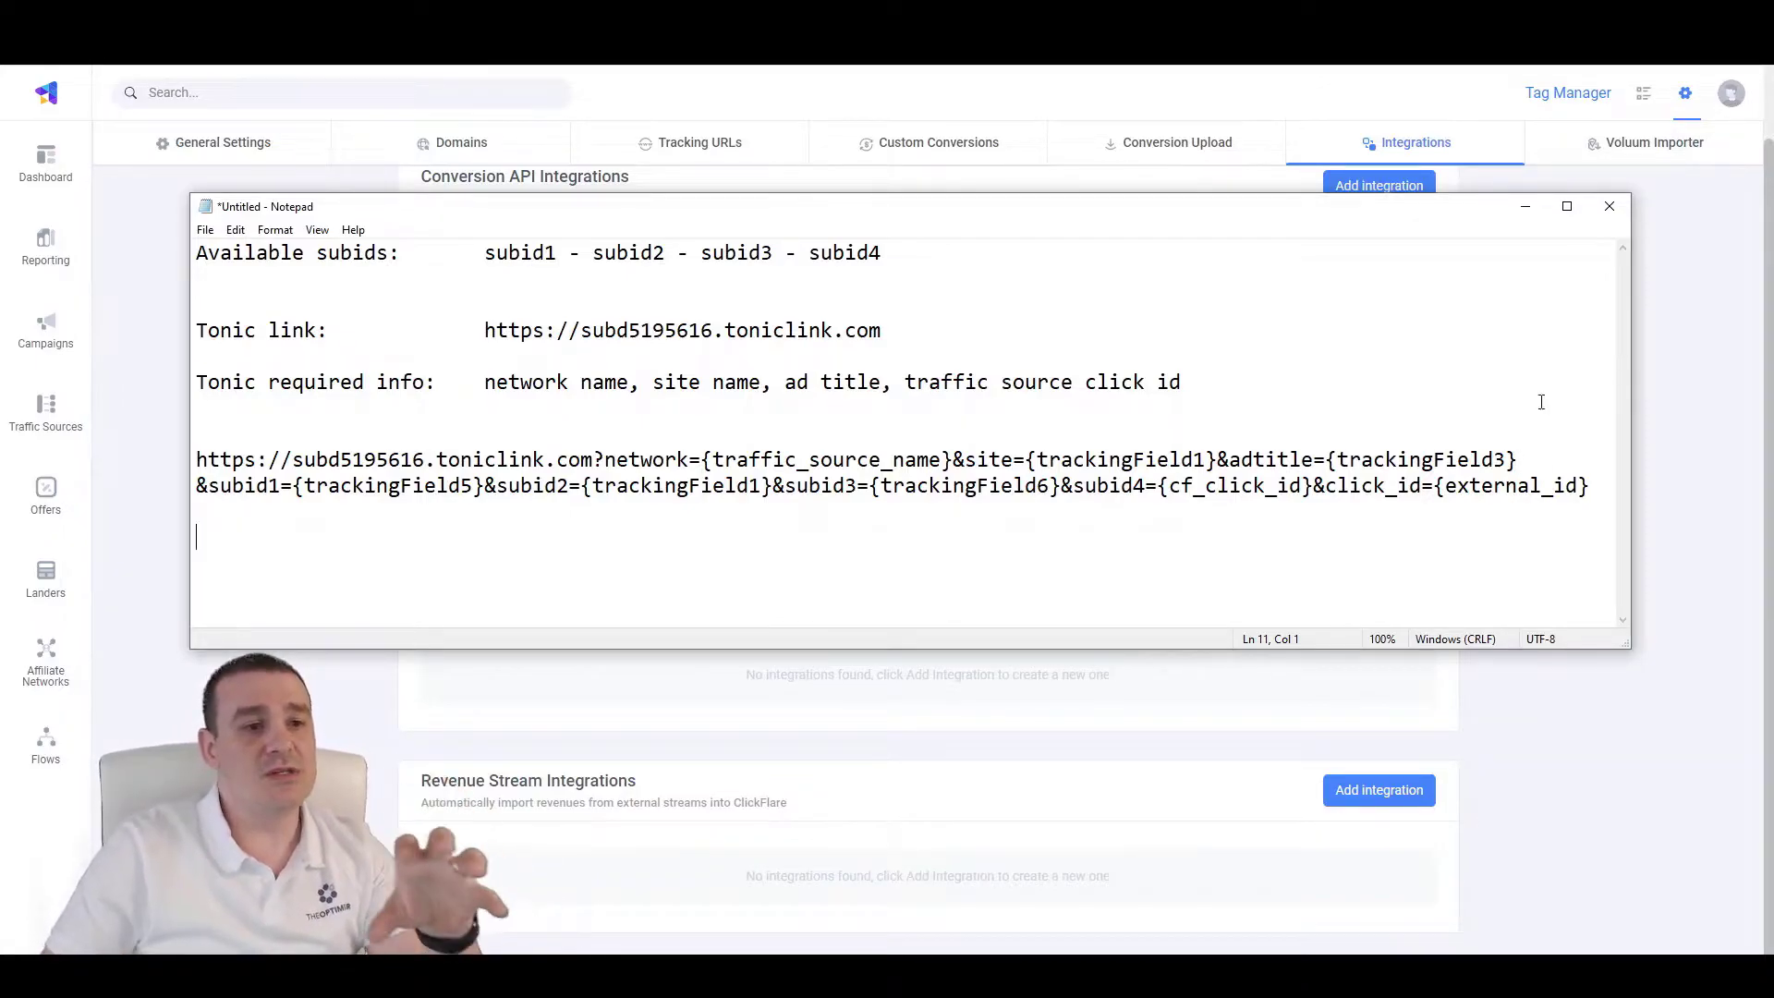
{"action": "left_click_drag", "start_coordinate": [1598, 490], "coordinate": [196, 459]}
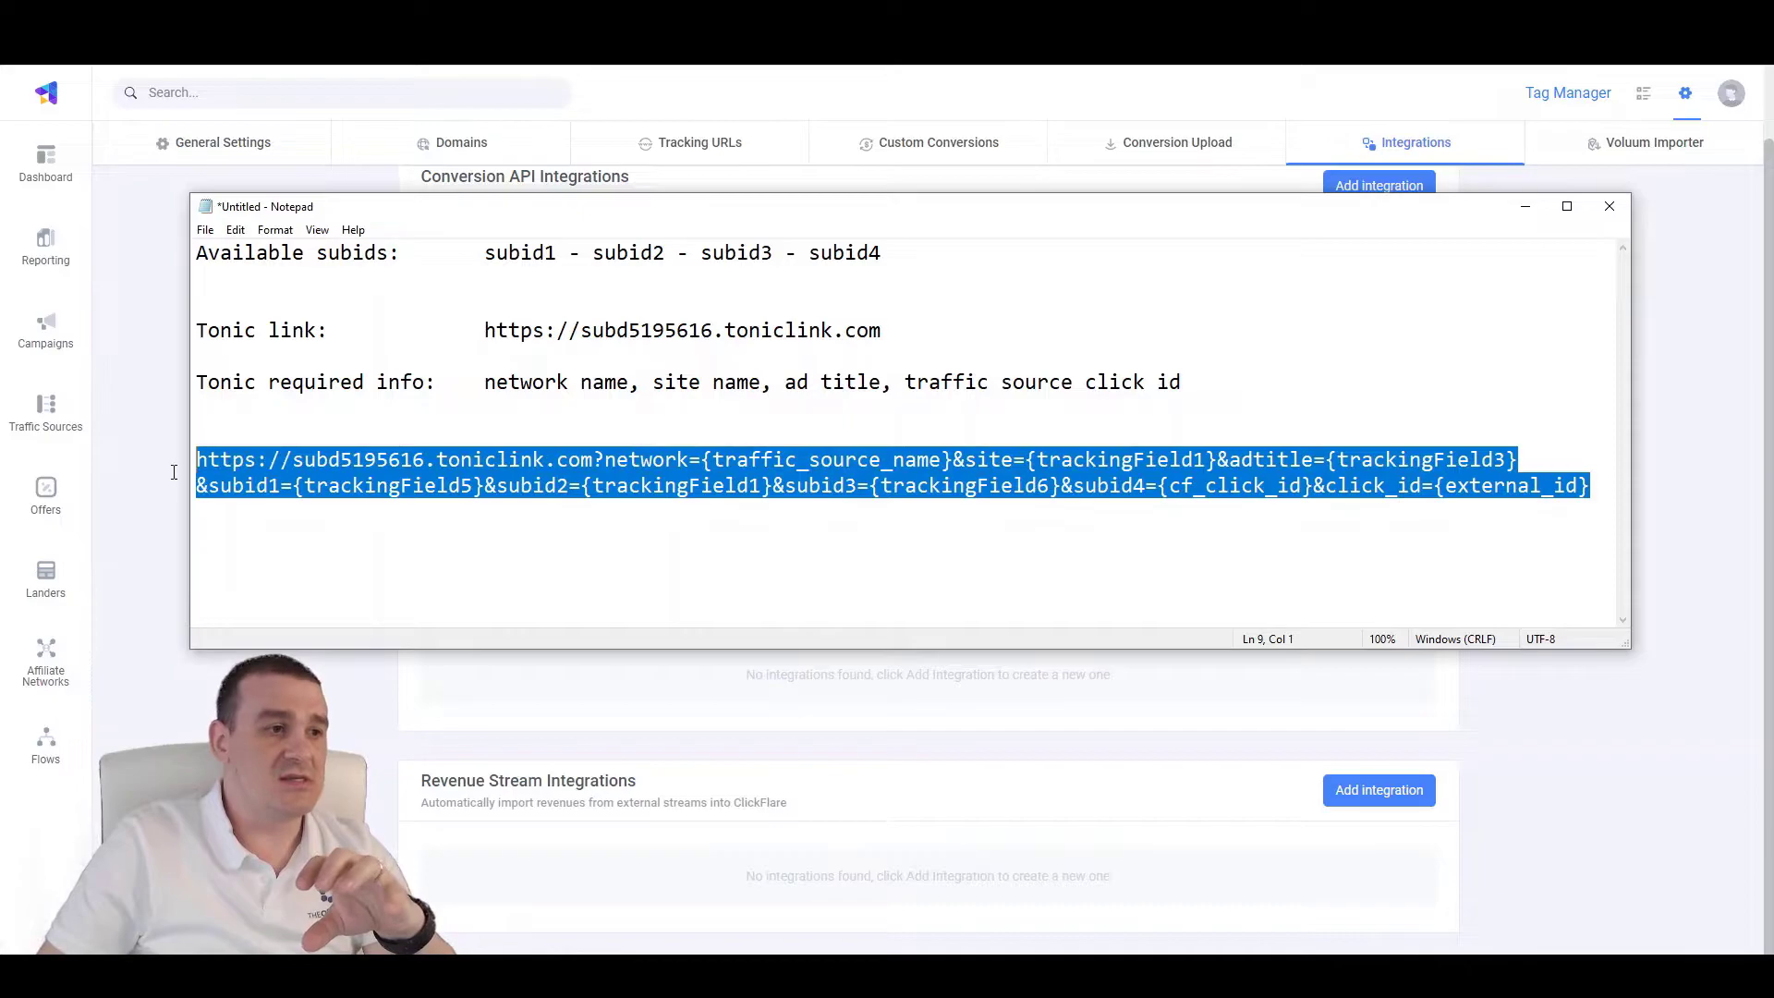
Copy the Tonic tracking URL and paste it as a new offer's URL
{"action": "right_click", "coordinate": [368, 466]}
{"action": "left_click", "coordinate": [436, 534]}
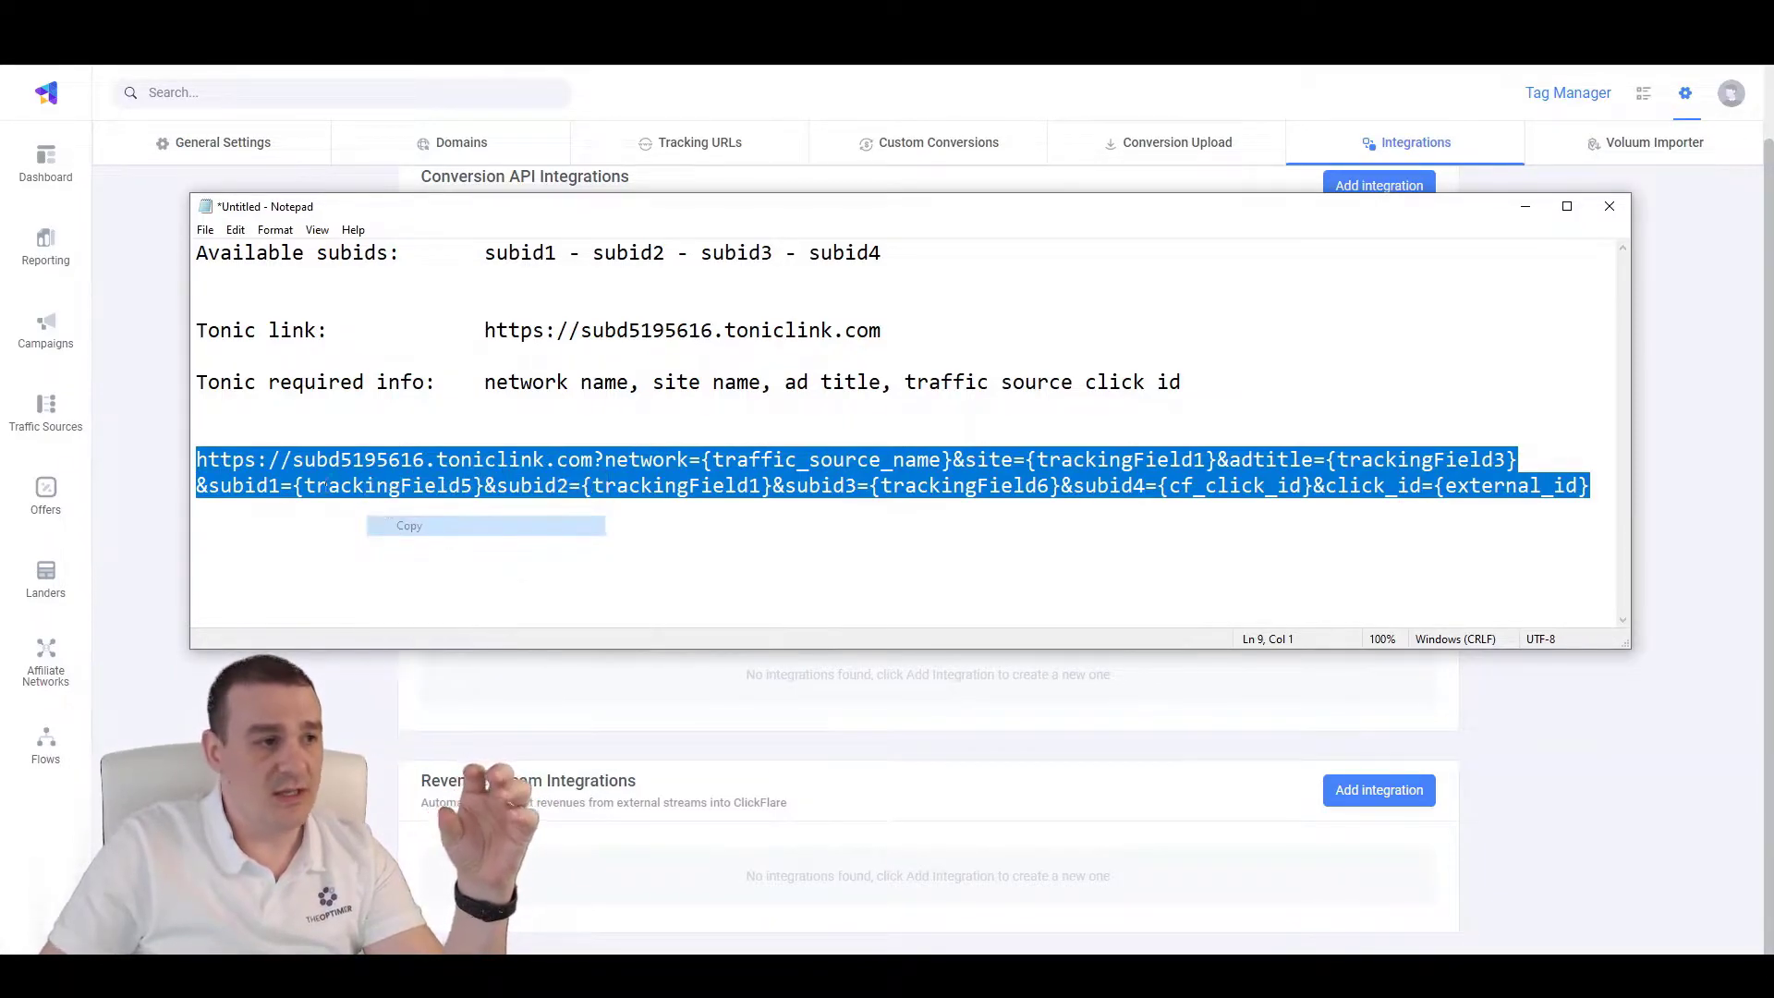
{"action": "left_click", "coordinate": [31, 508]}
{"action": "left_click", "coordinate": [87, 502]}
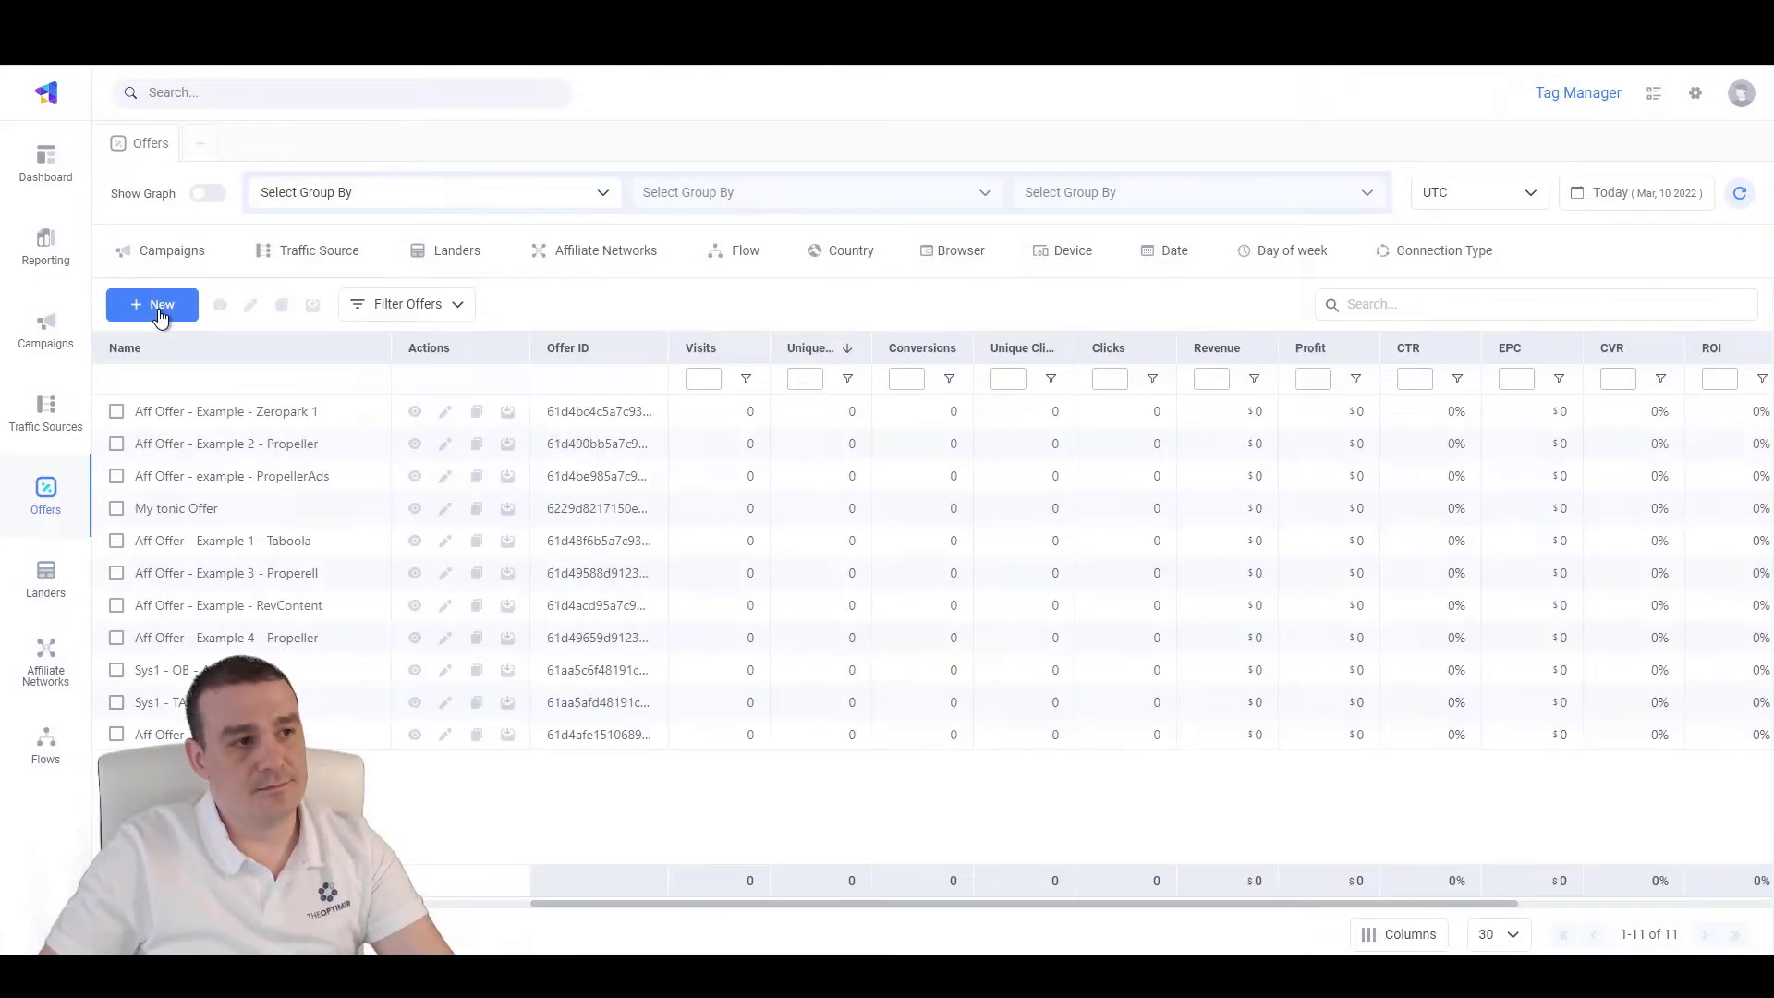
{"action": "left_click", "coordinate": [158, 309]}
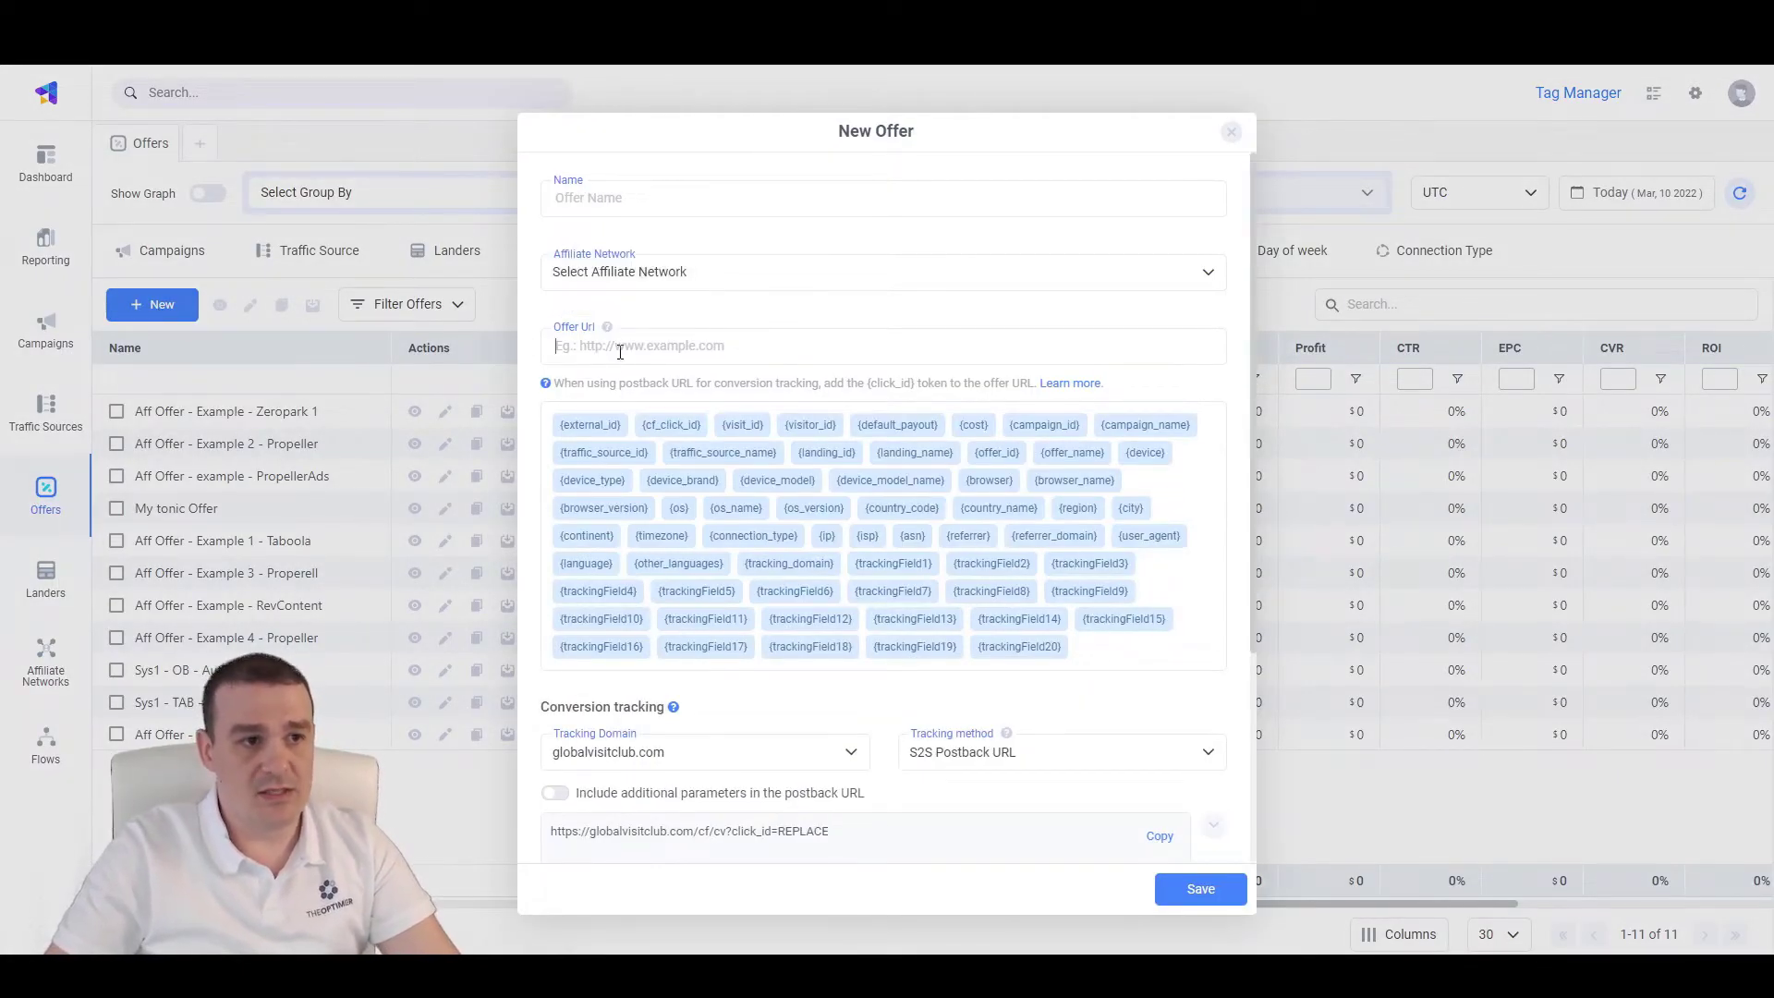
{"action": "key", "text": "ctrl+v"}
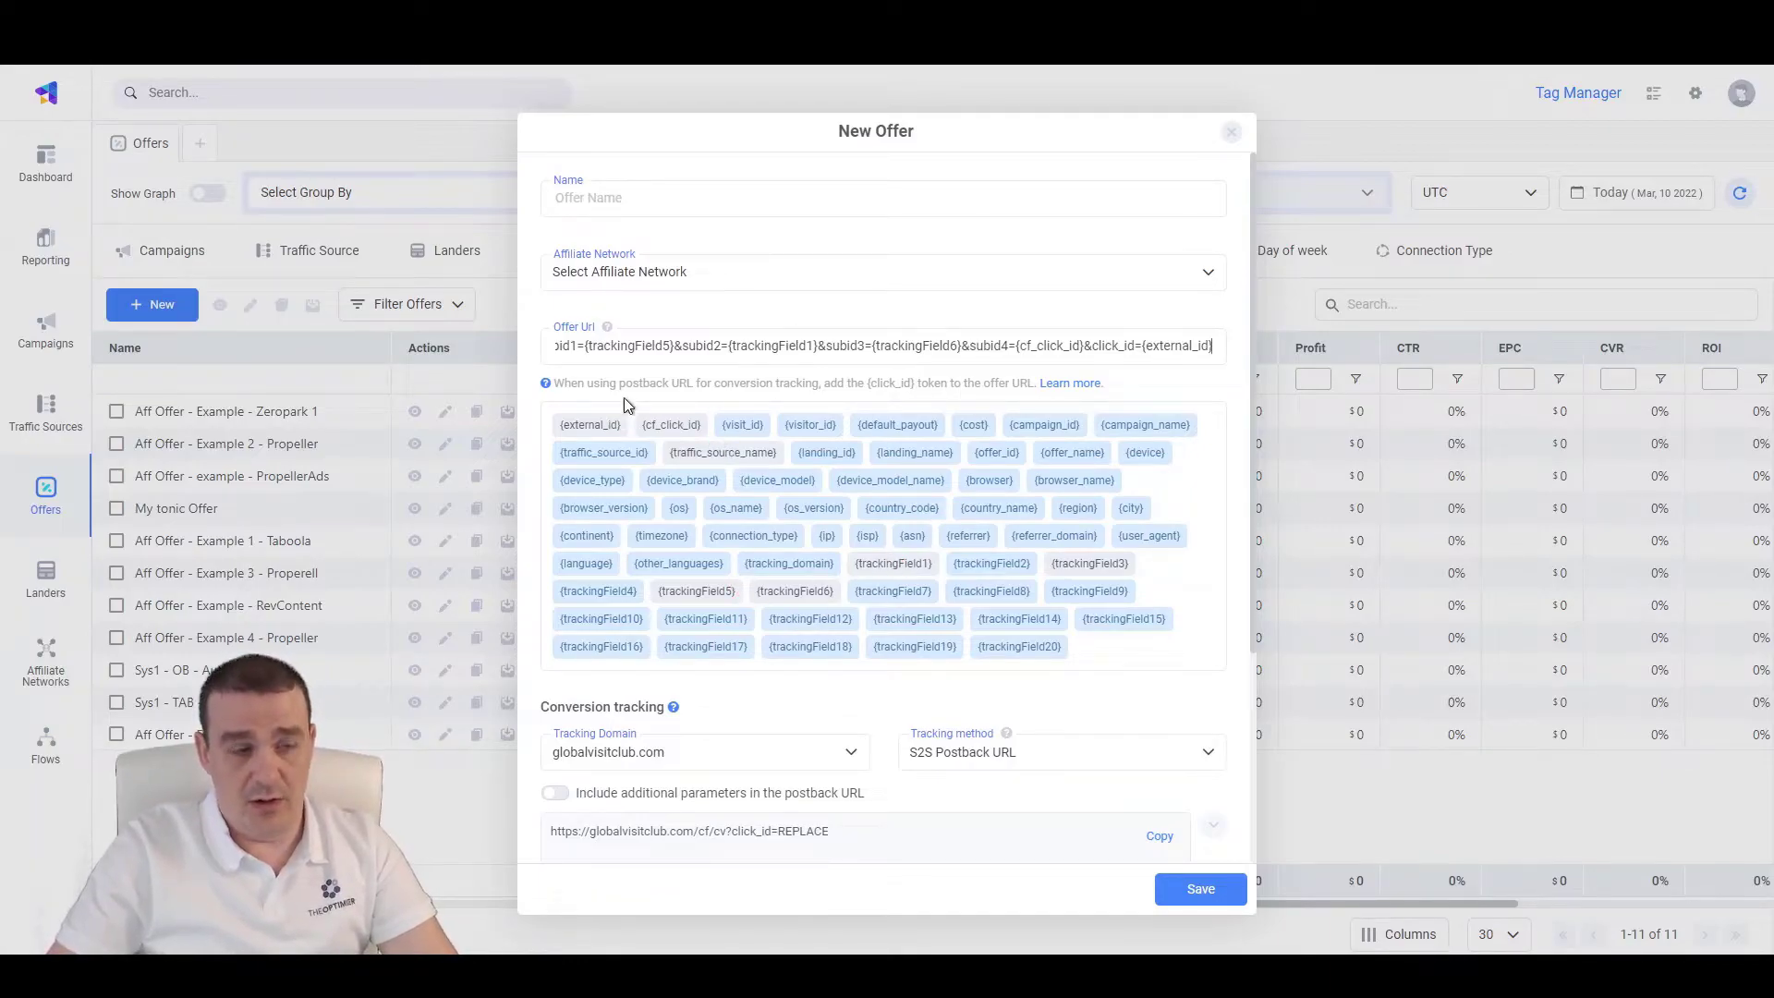
{"action": "left_click_drag", "start_coordinate": [761, 346], "coordinate": [1128, 342]}
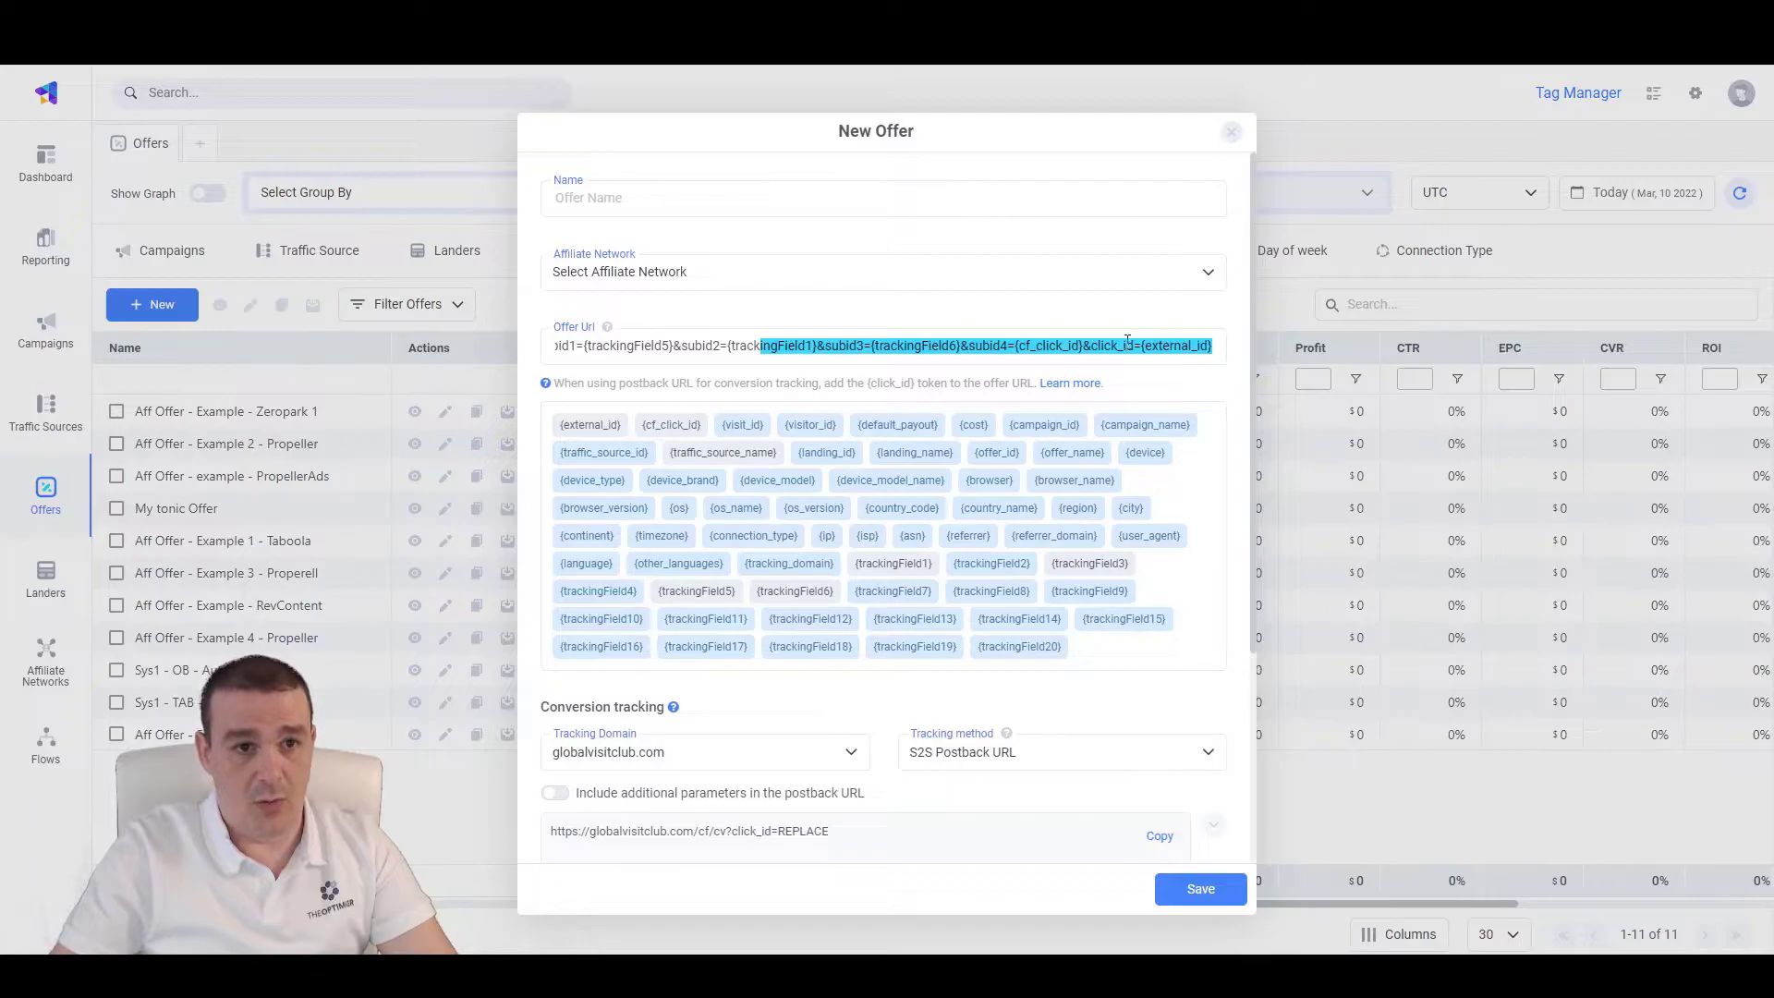
Name the offer 'Tonic Search Offer 1' and save it
{"action": "left_click", "coordinate": [730, 195]}
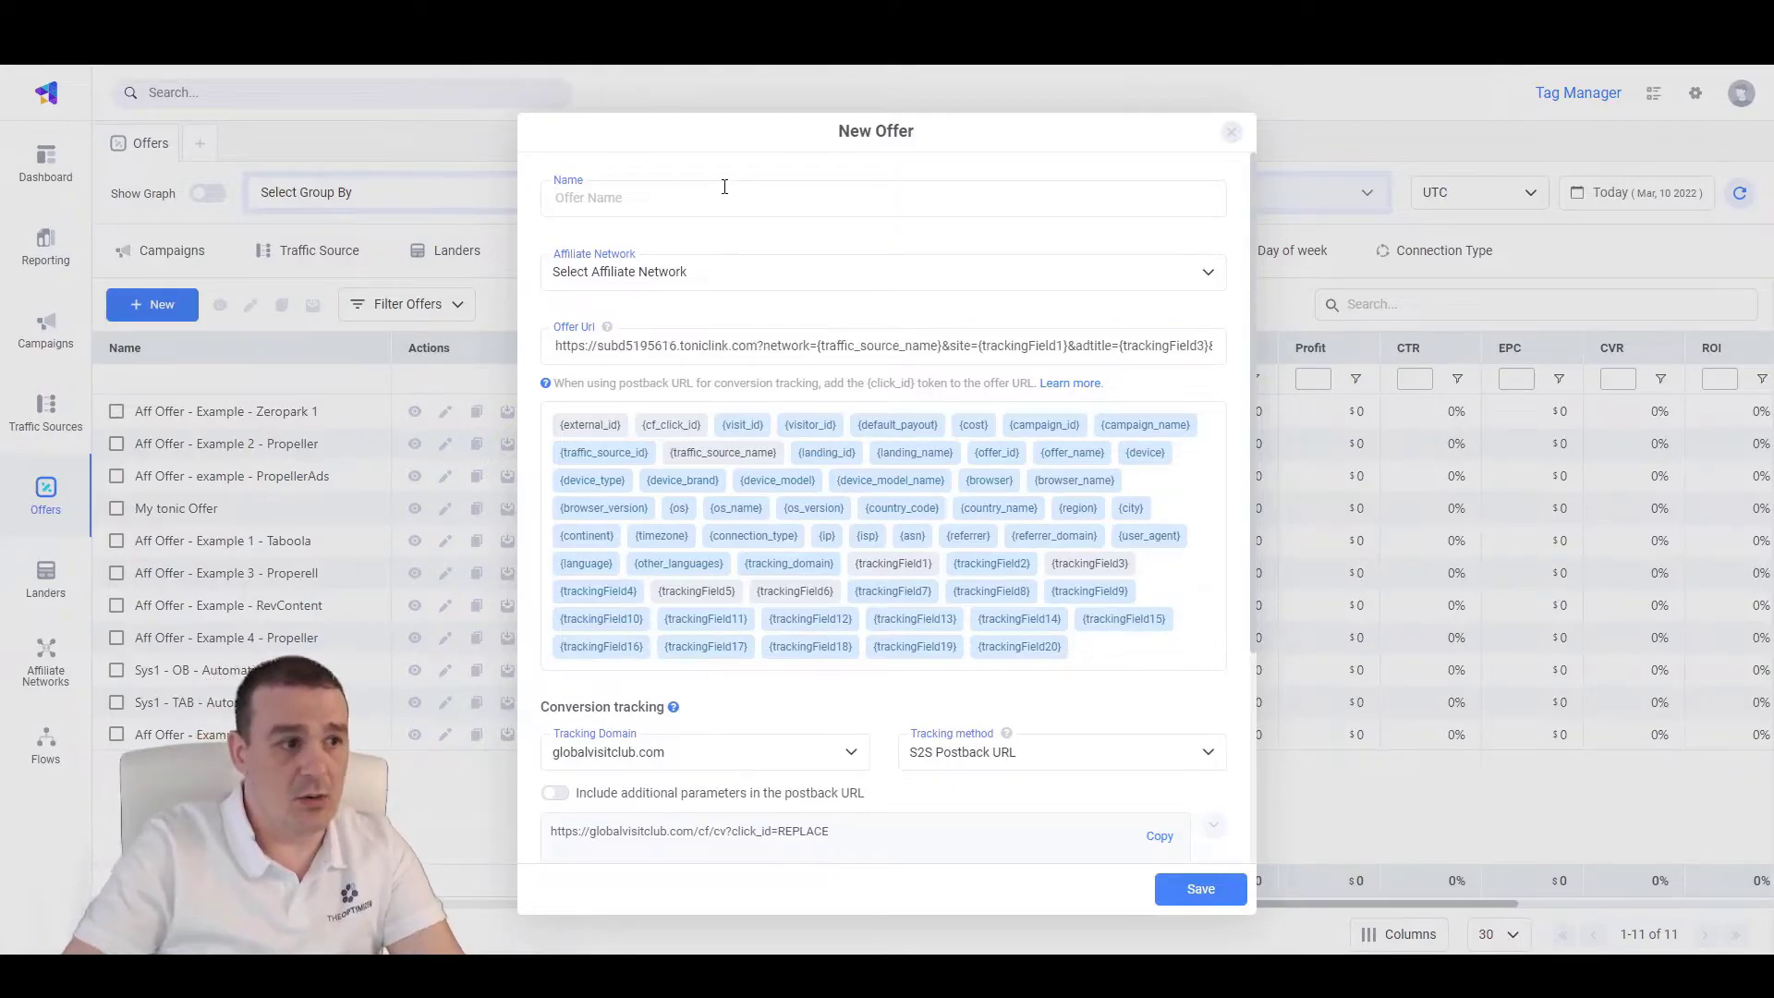
{"action": "type", "text": "Toni"}
{"action": "key", "text": "BackSpace"}
{"action": "key", "text": "BackSpace"}
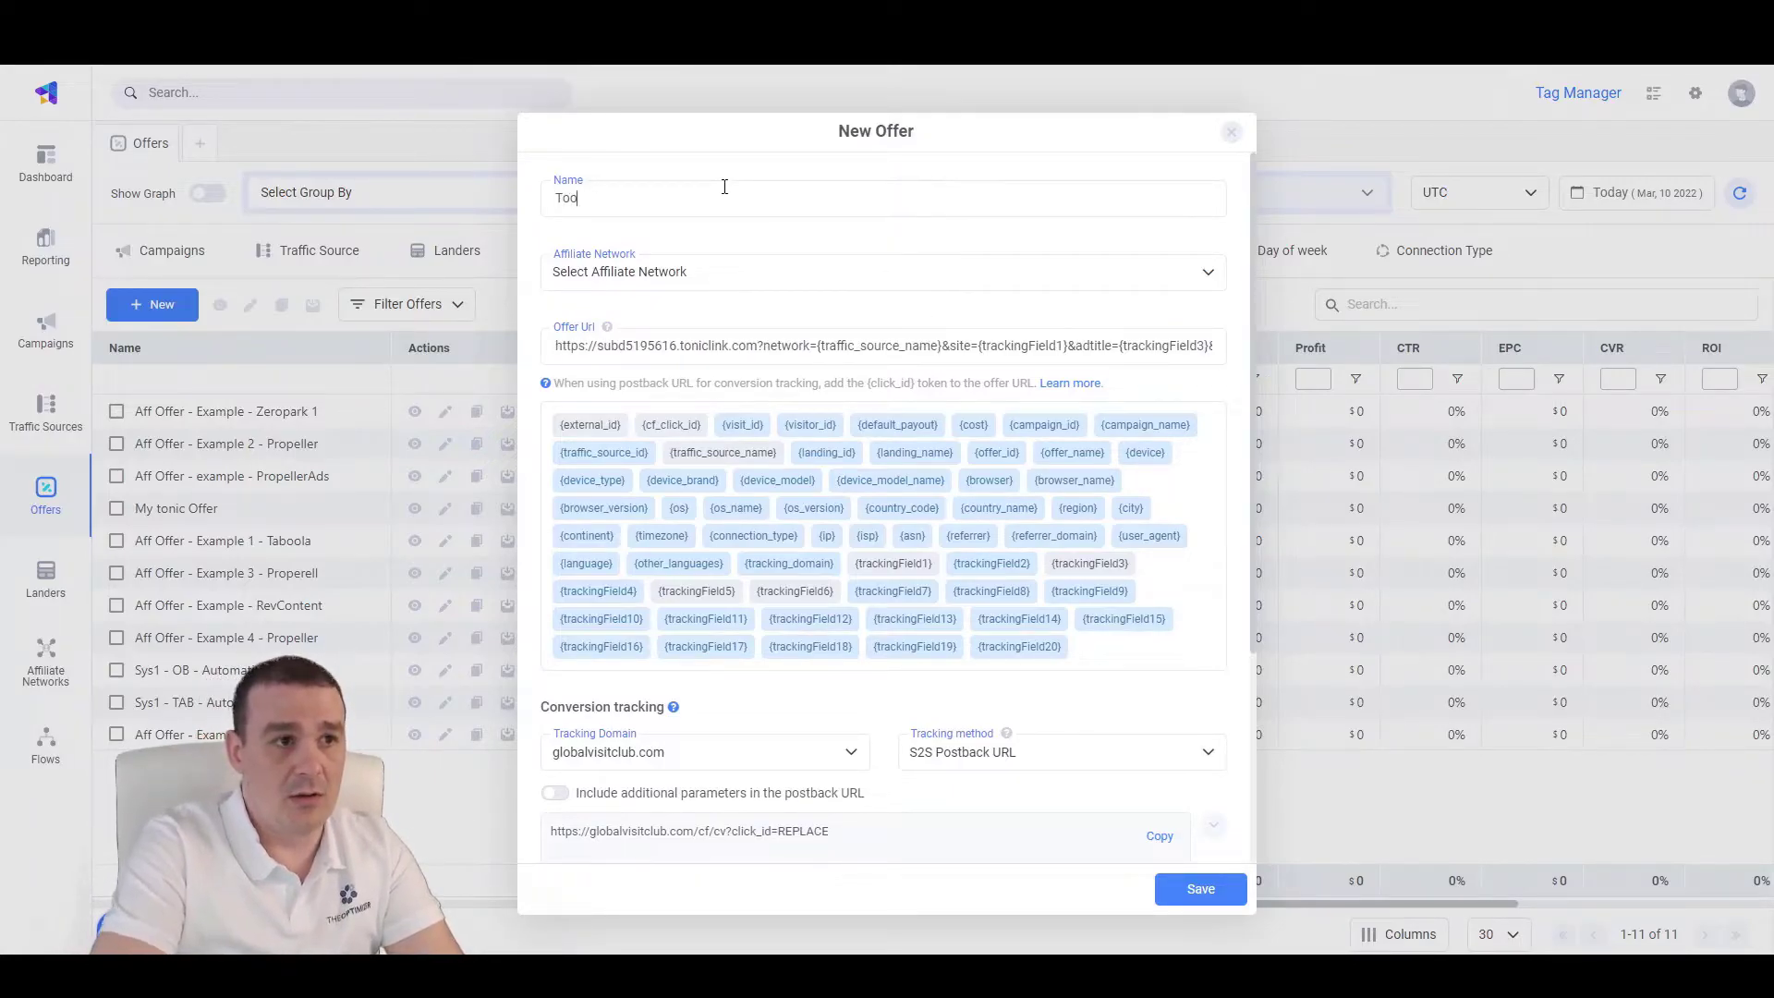
{"action": "type", "text": "nic Sear"}
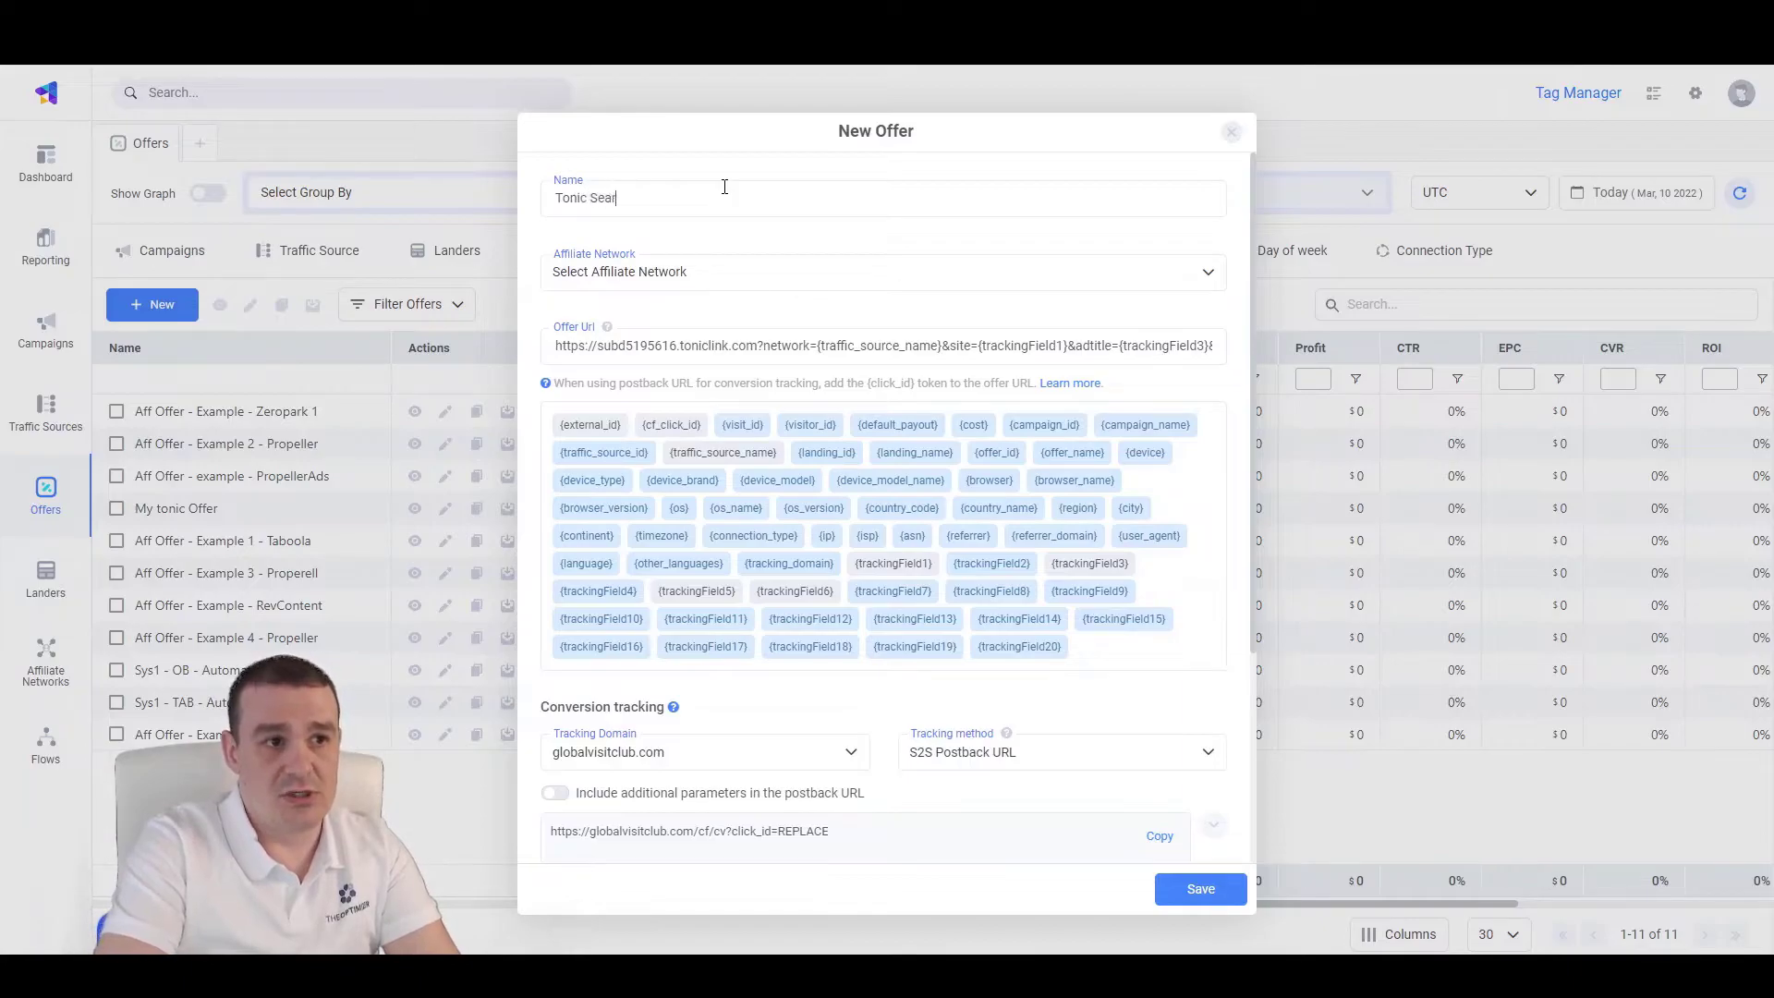
{"action": "type", "text": "ch campa 1"}
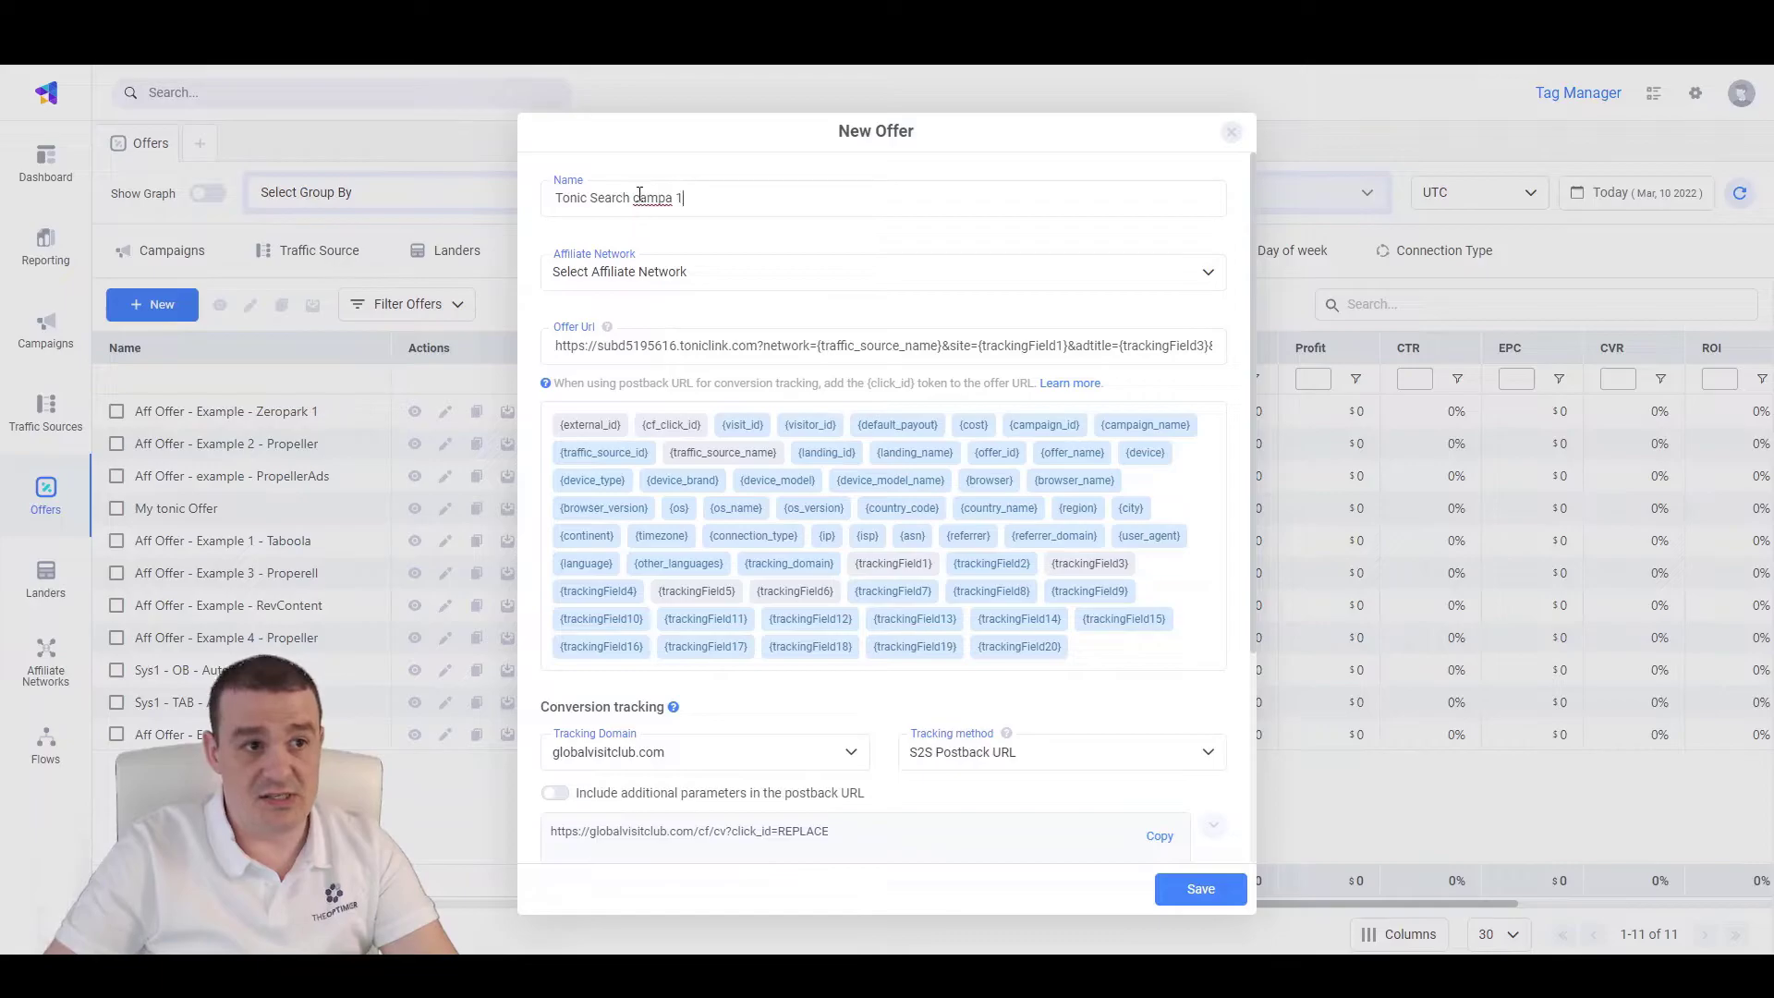
{"action": "left_click_drag", "start_coordinate": [634, 198], "coordinate": [1081, 178]}
{"action": "type", "text": "Offer"}
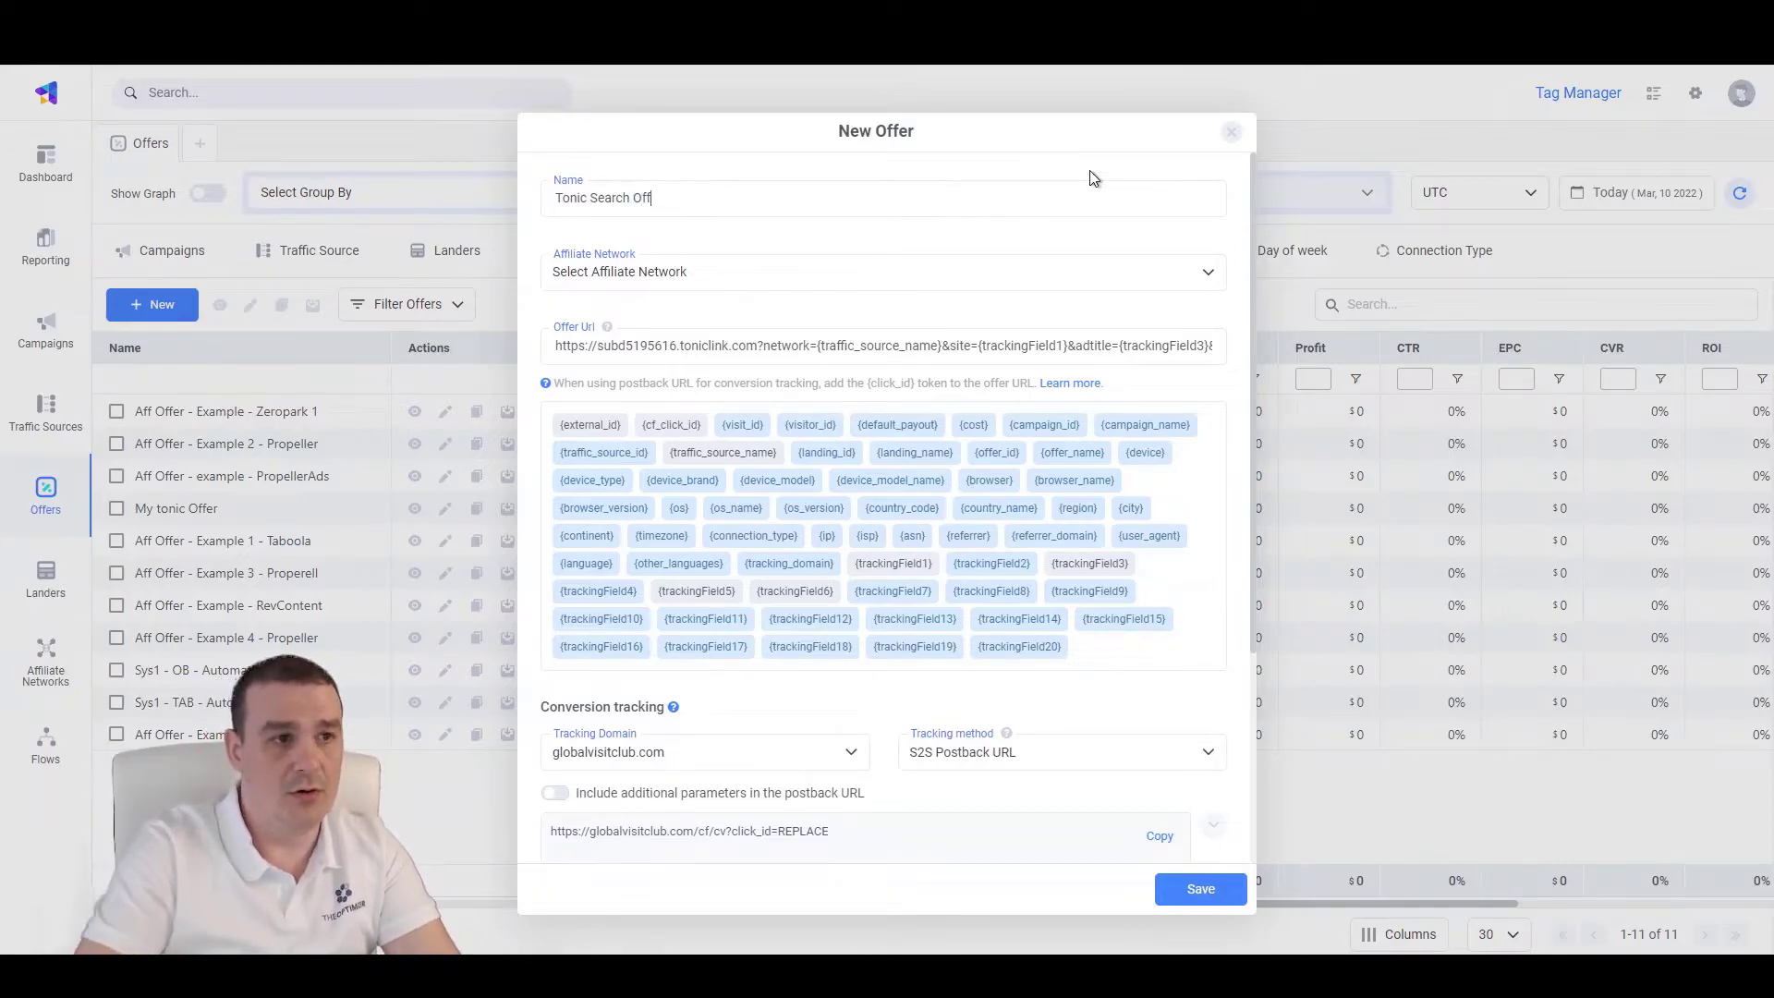
{"action": "scroll", "coordinate": [966, 751], "scroll_direction": "down", "scroll_amount": 3}
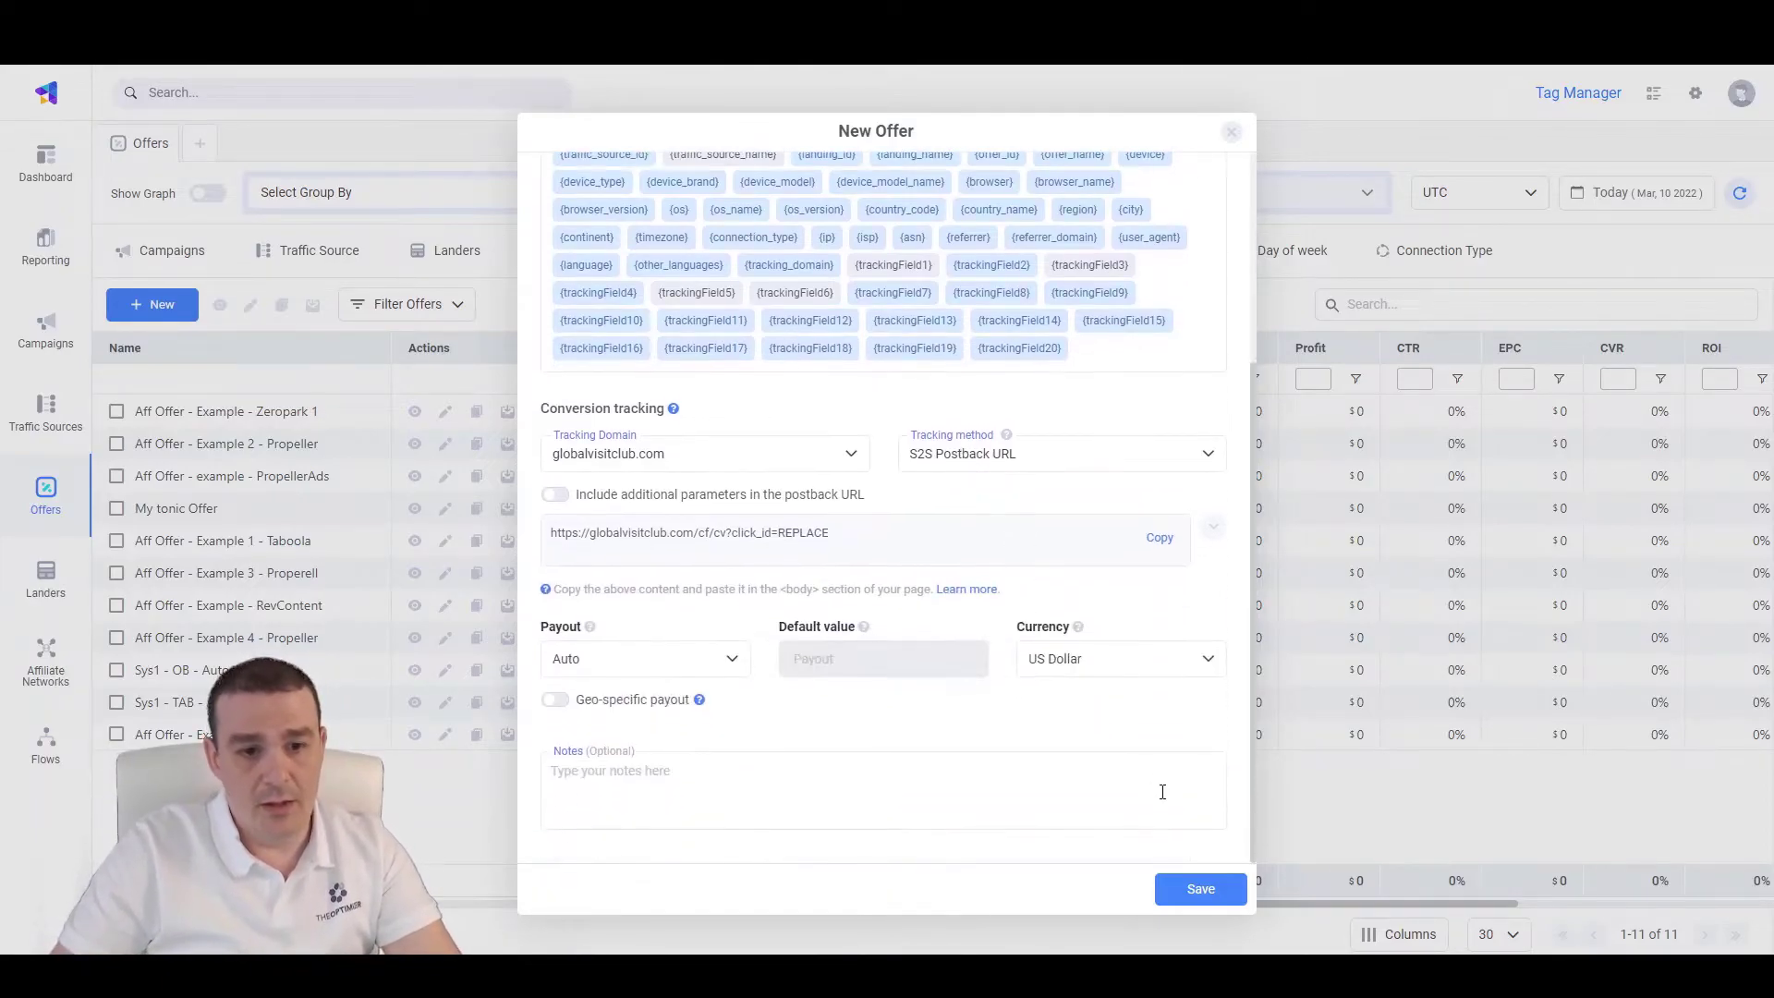
{"action": "left_click", "coordinate": [1185, 896]}
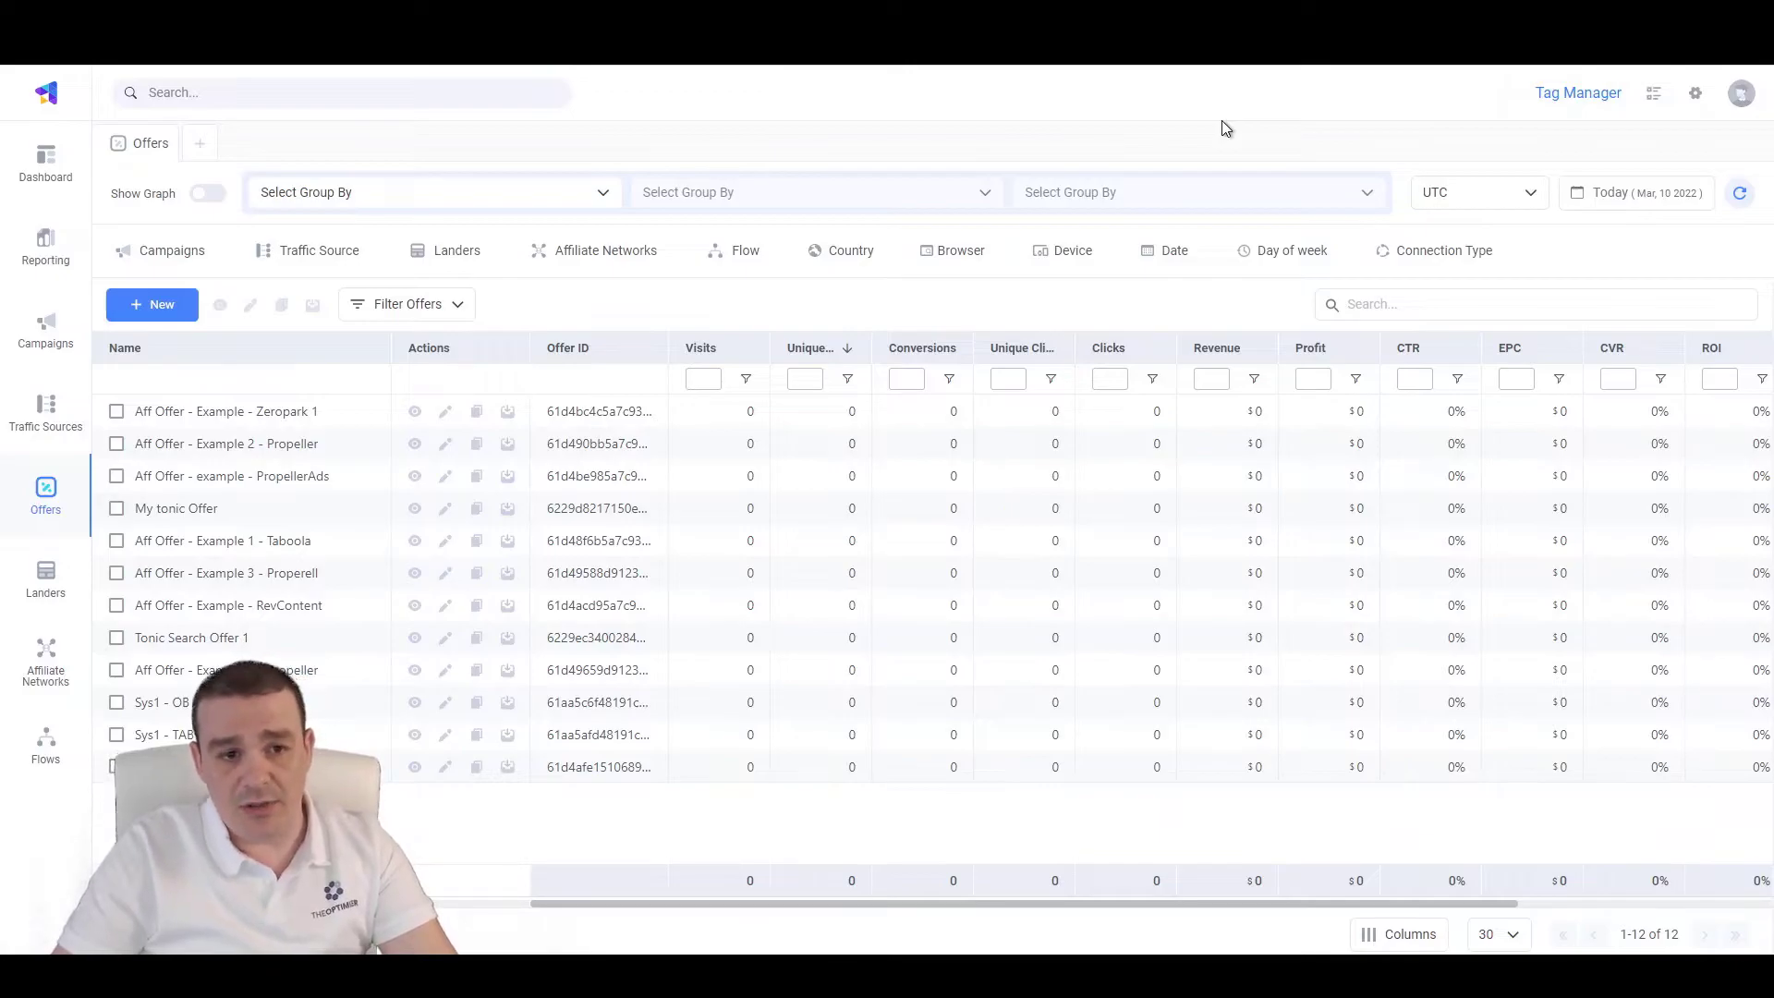
Under Settings > Custom Conversions, add 'Search Click' with parameter search_click and save it
{"action": "left_click", "coordinate": [1695, 99]}
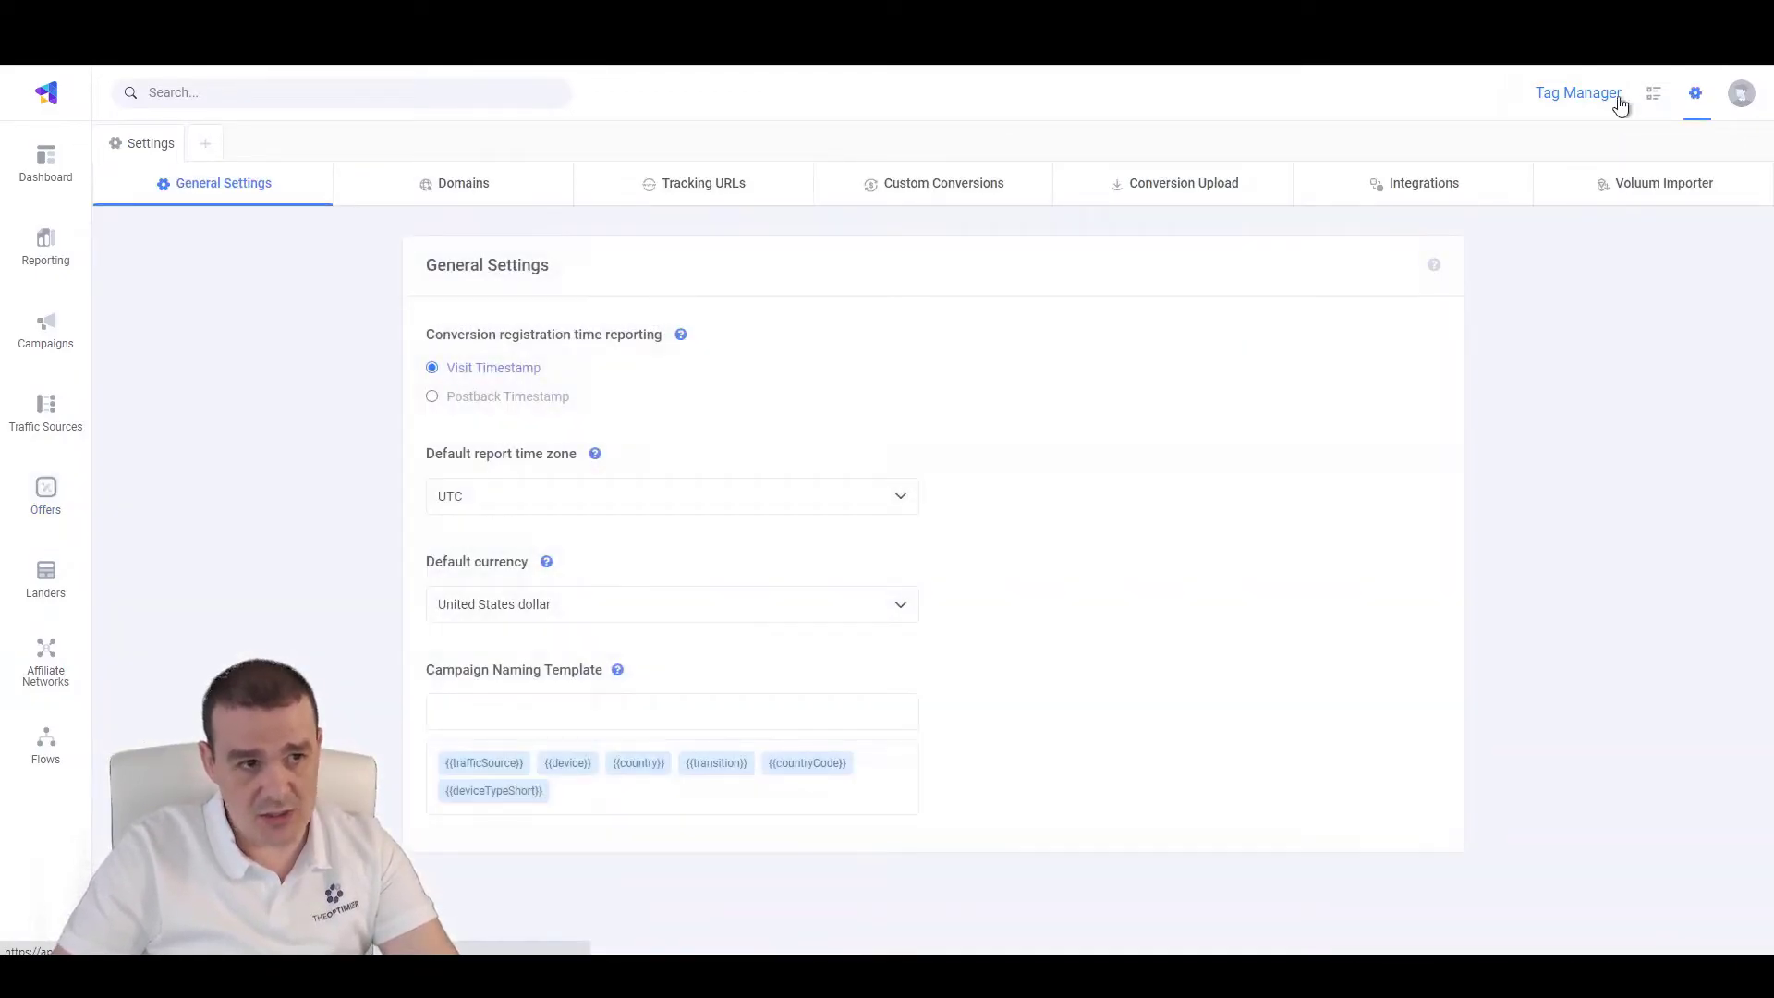
{"action": "left_click", "coordinate": [877, 189]}
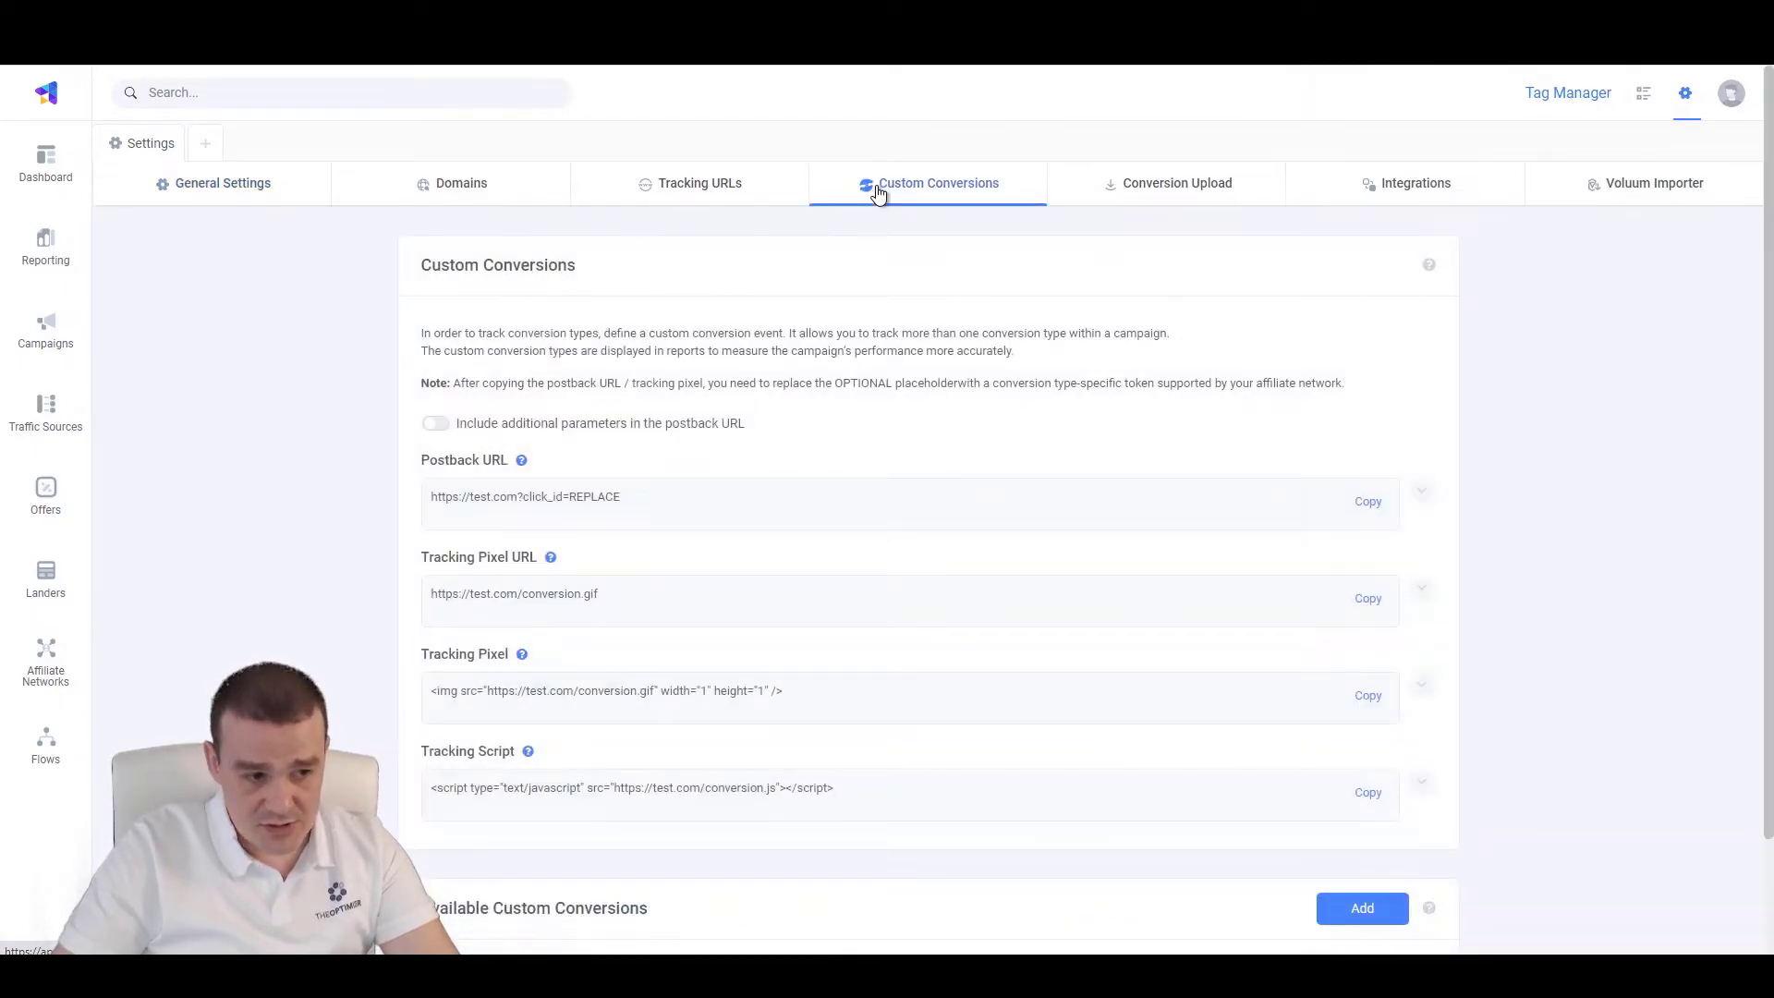
{"action": "scroll", "coordinate": [783, 398], "scroll_direction": "down", "scroll_amount": 2}
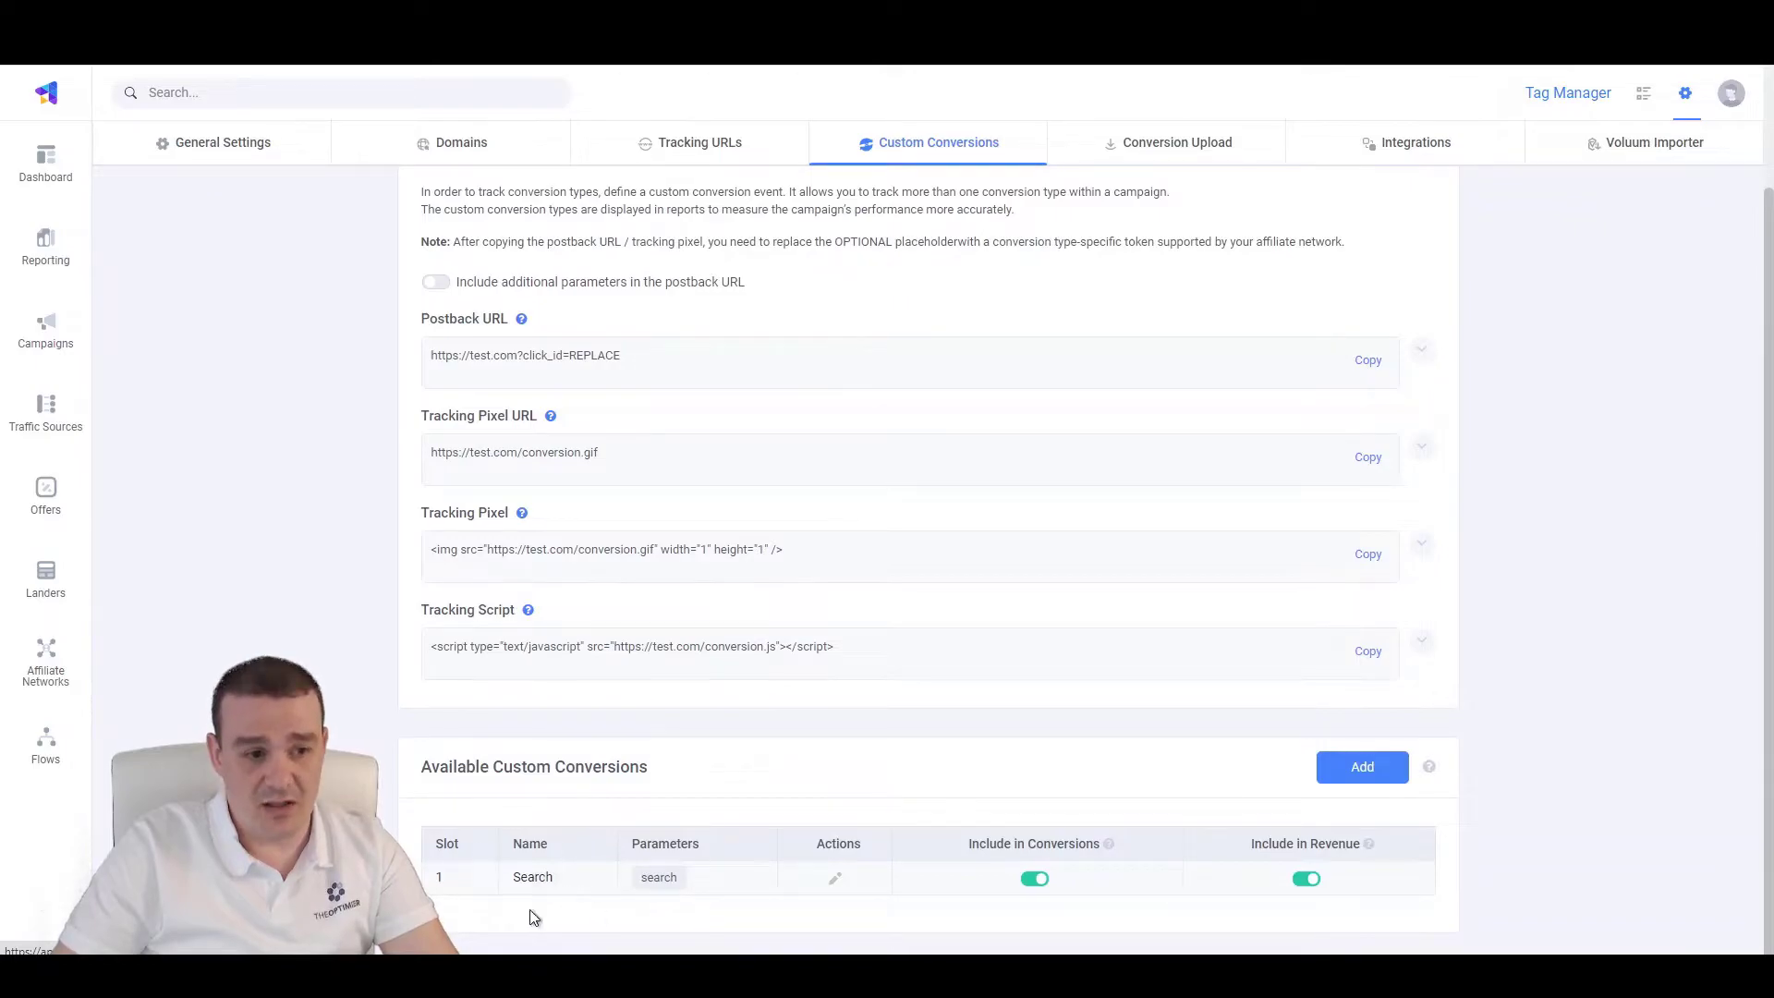
{"action": "left_click", "coordinate": [1391, 774]}
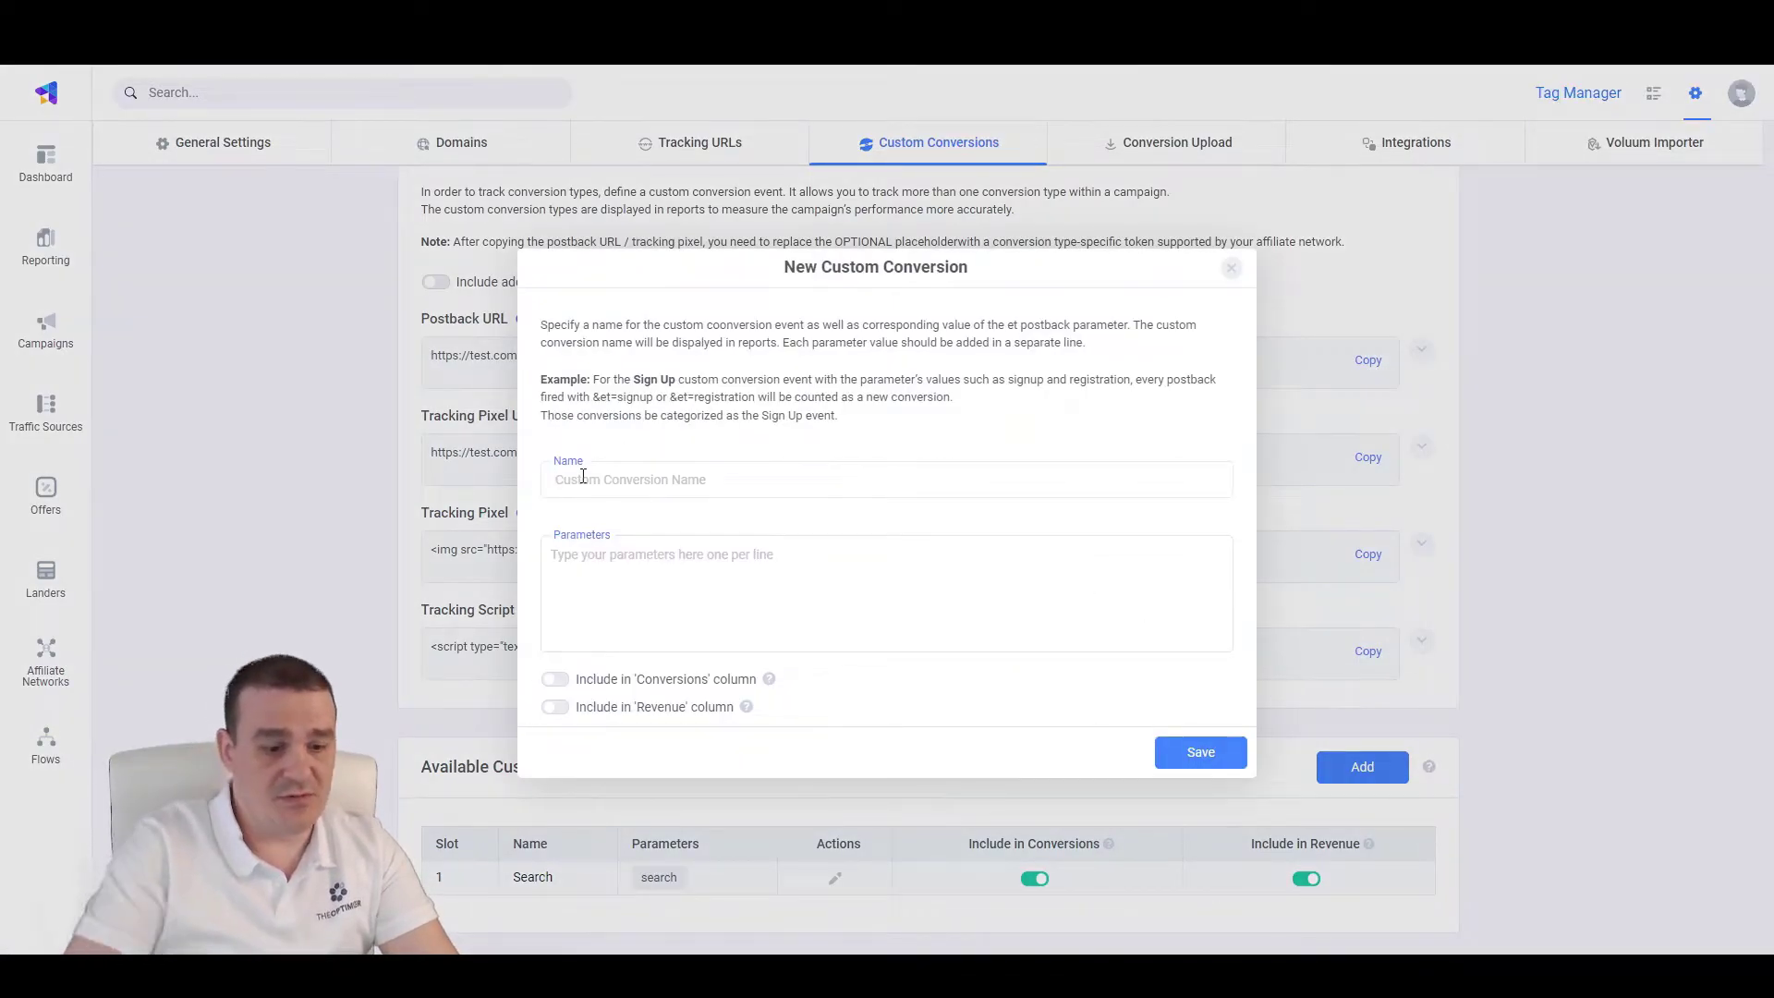
{"action": "type", "text": "Search Click"}
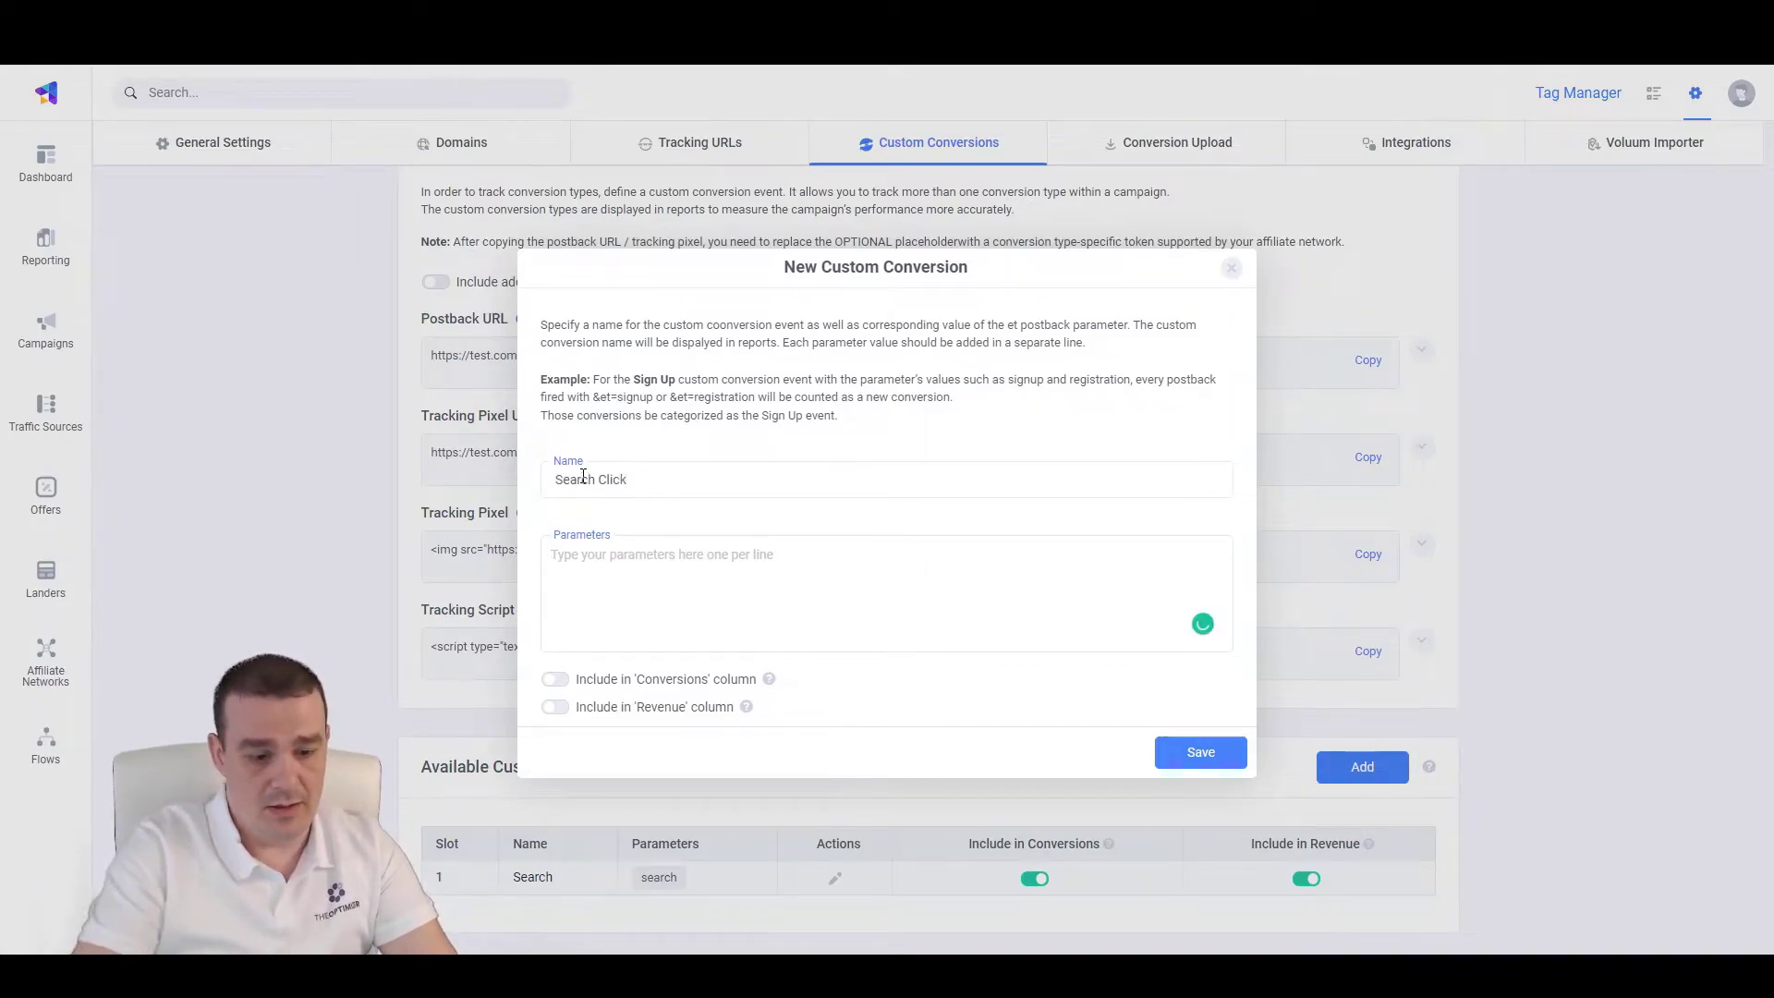
{"action": "key", "text": "Tab"}
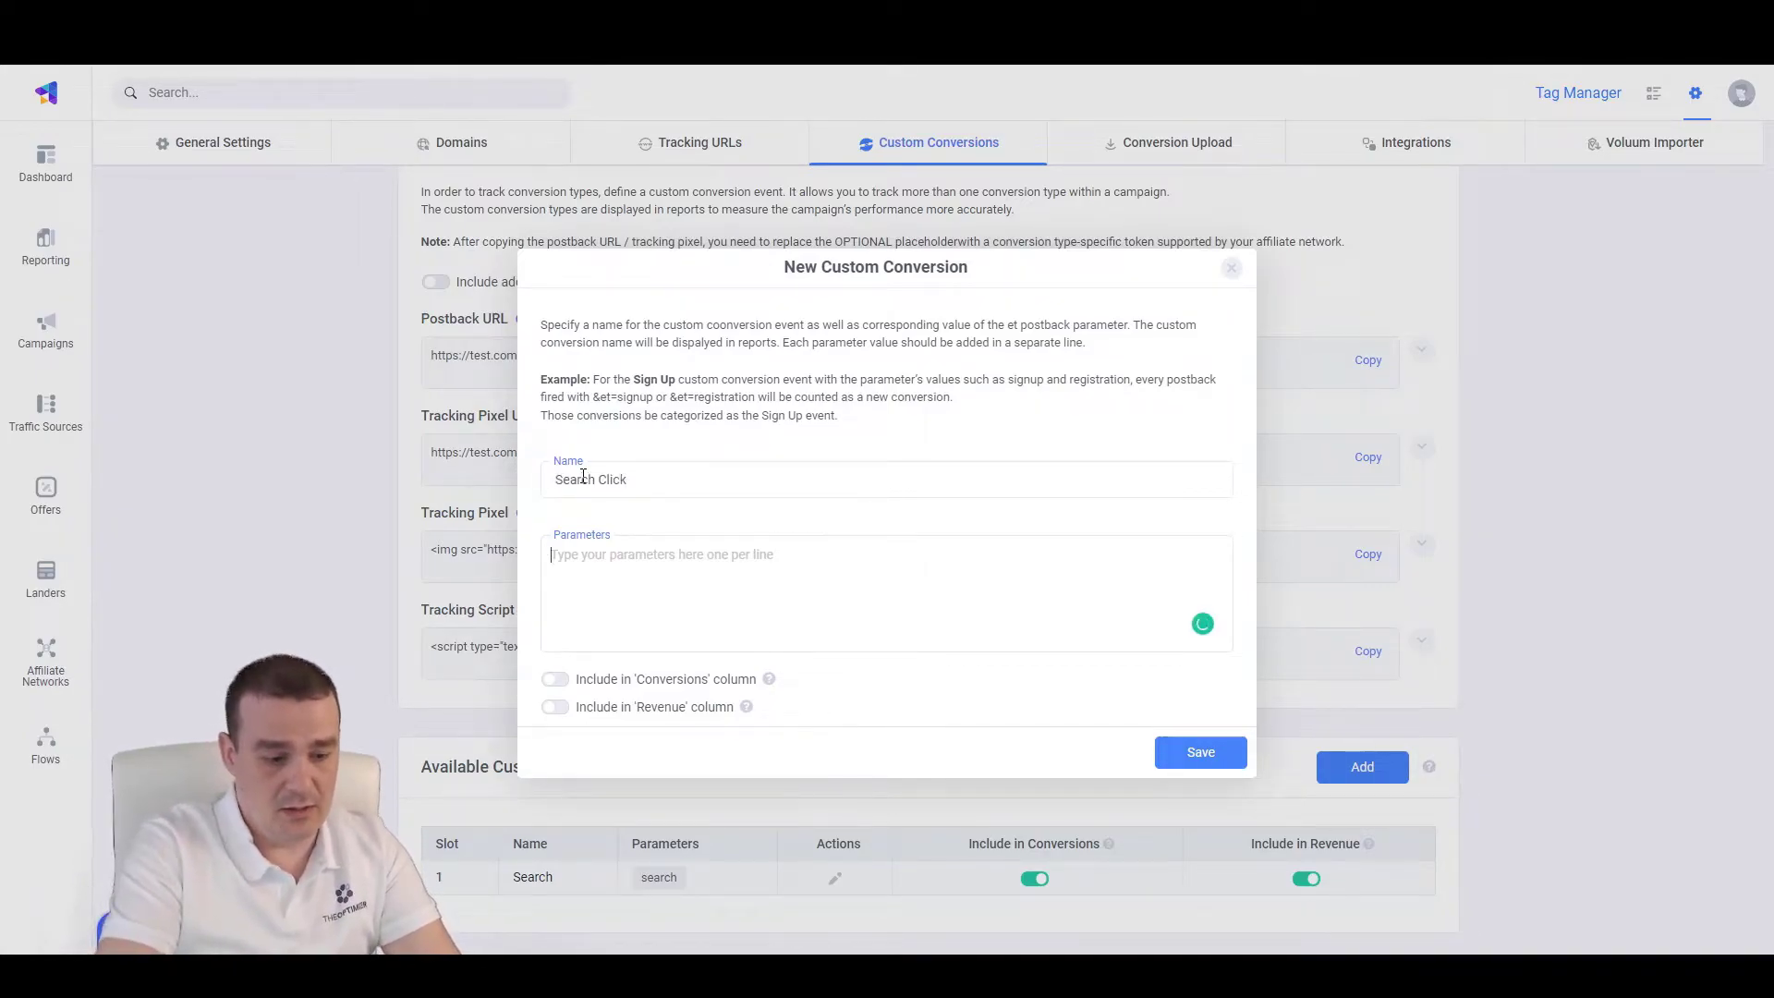
{"action": "type", "text": "se"}
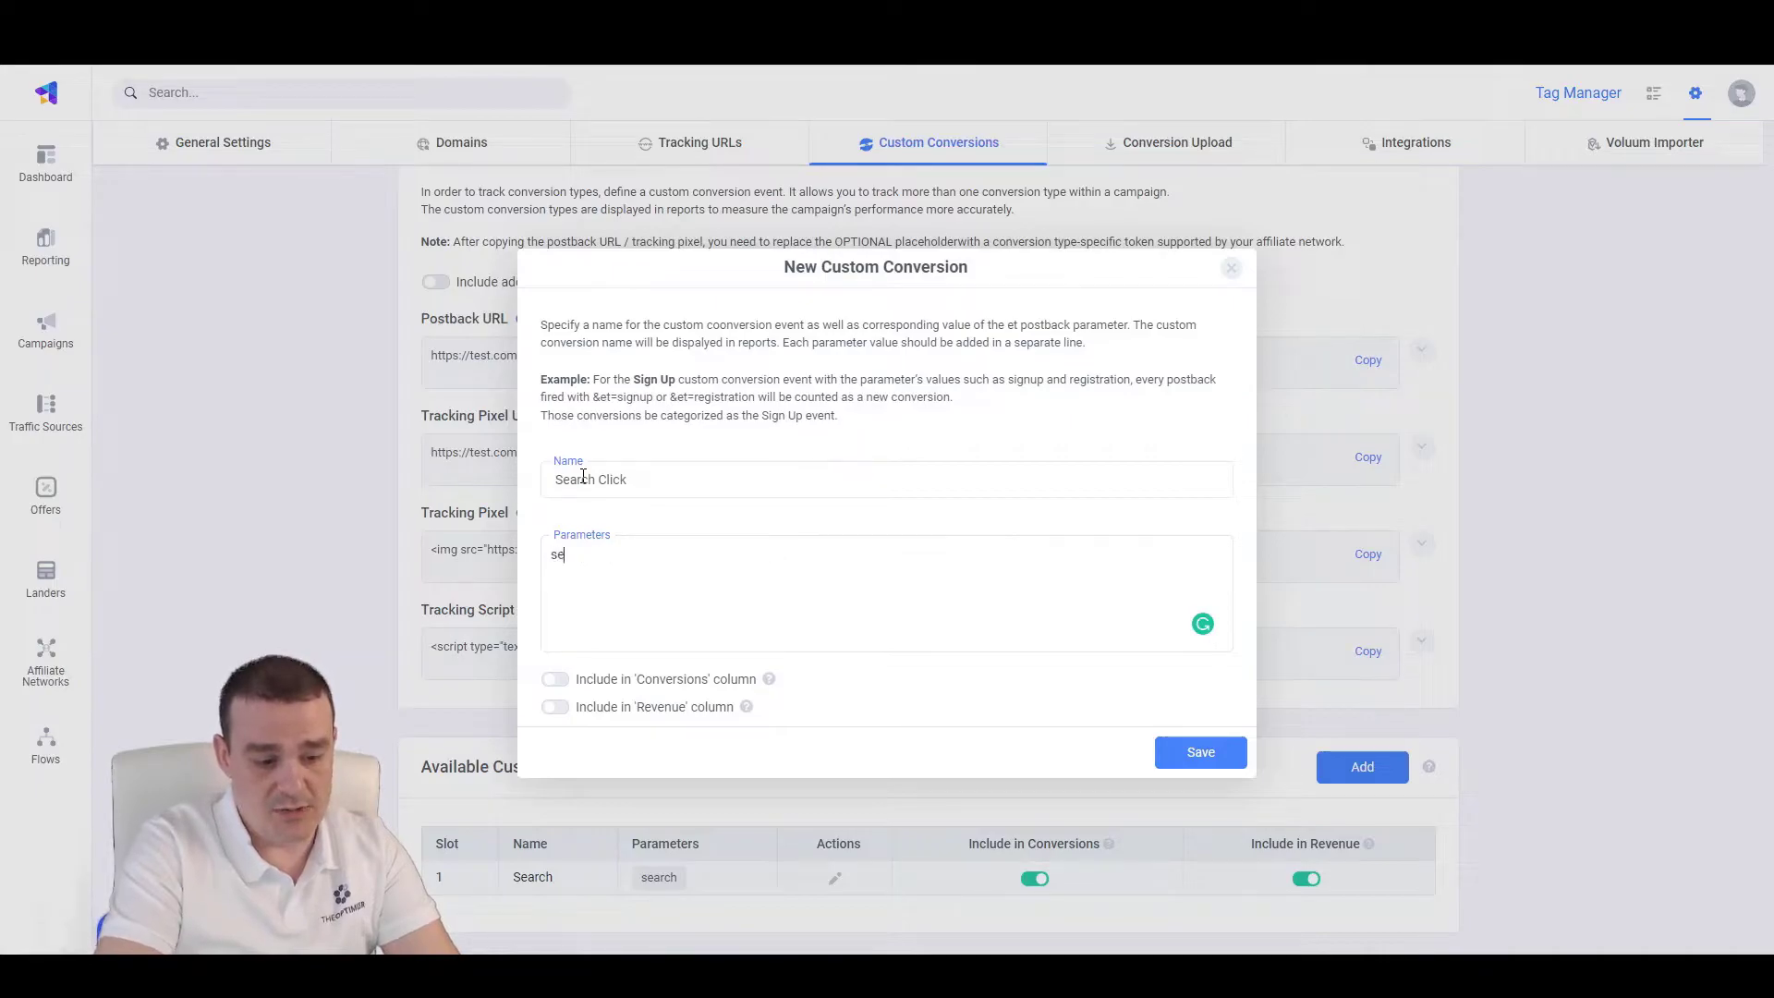
{"action": "type", "text": "arch_click"}
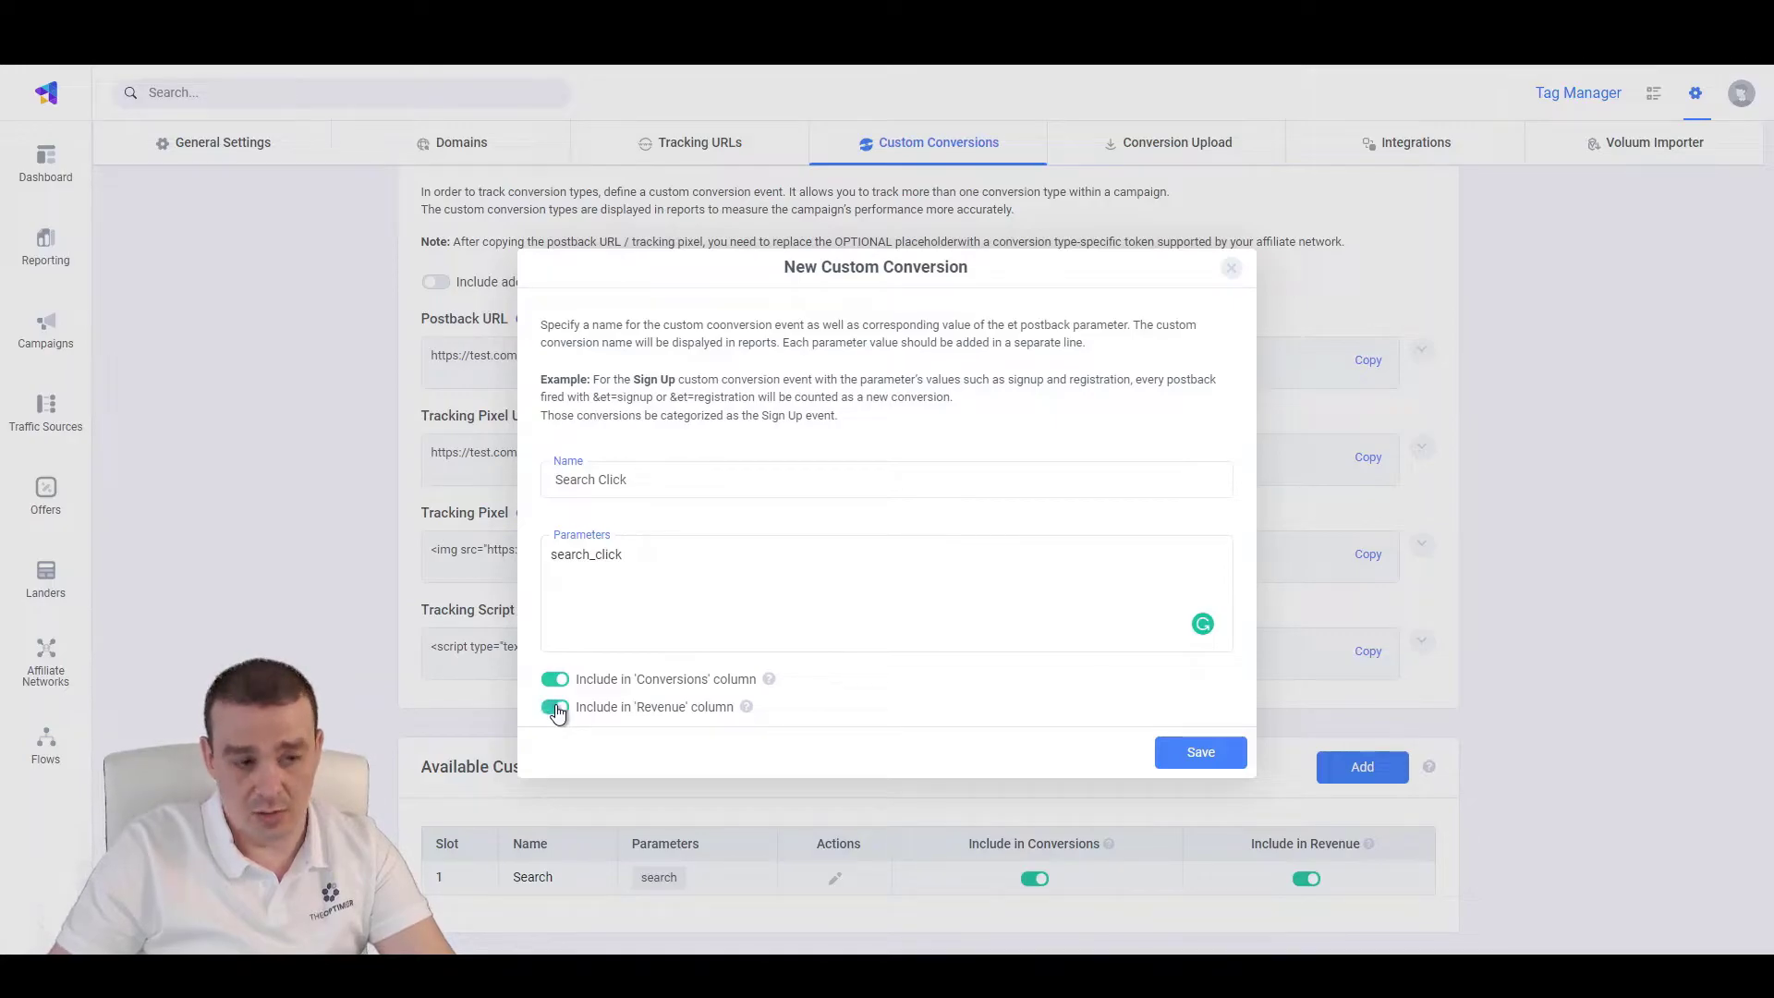
{"action": "left_click", "coordinate": [1196, 753]}
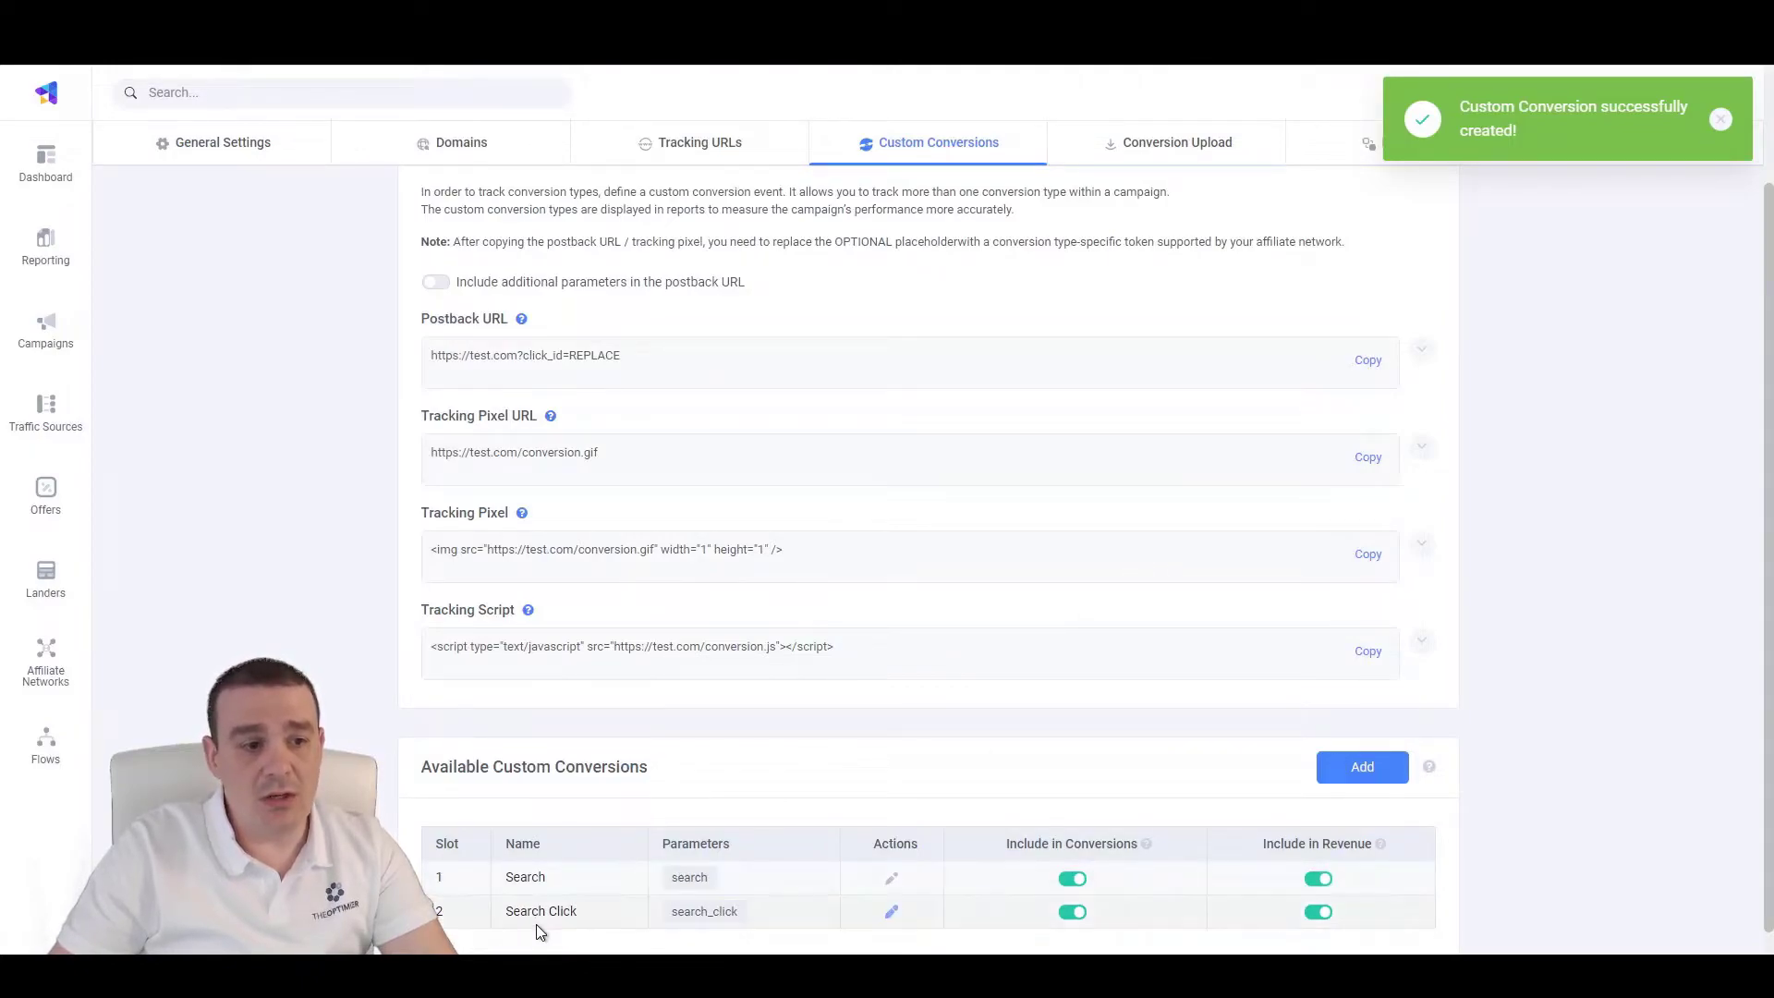
{"action": "left_click_drag", "start_coordinate": [525, 911], "coordinate": [618, 911]}
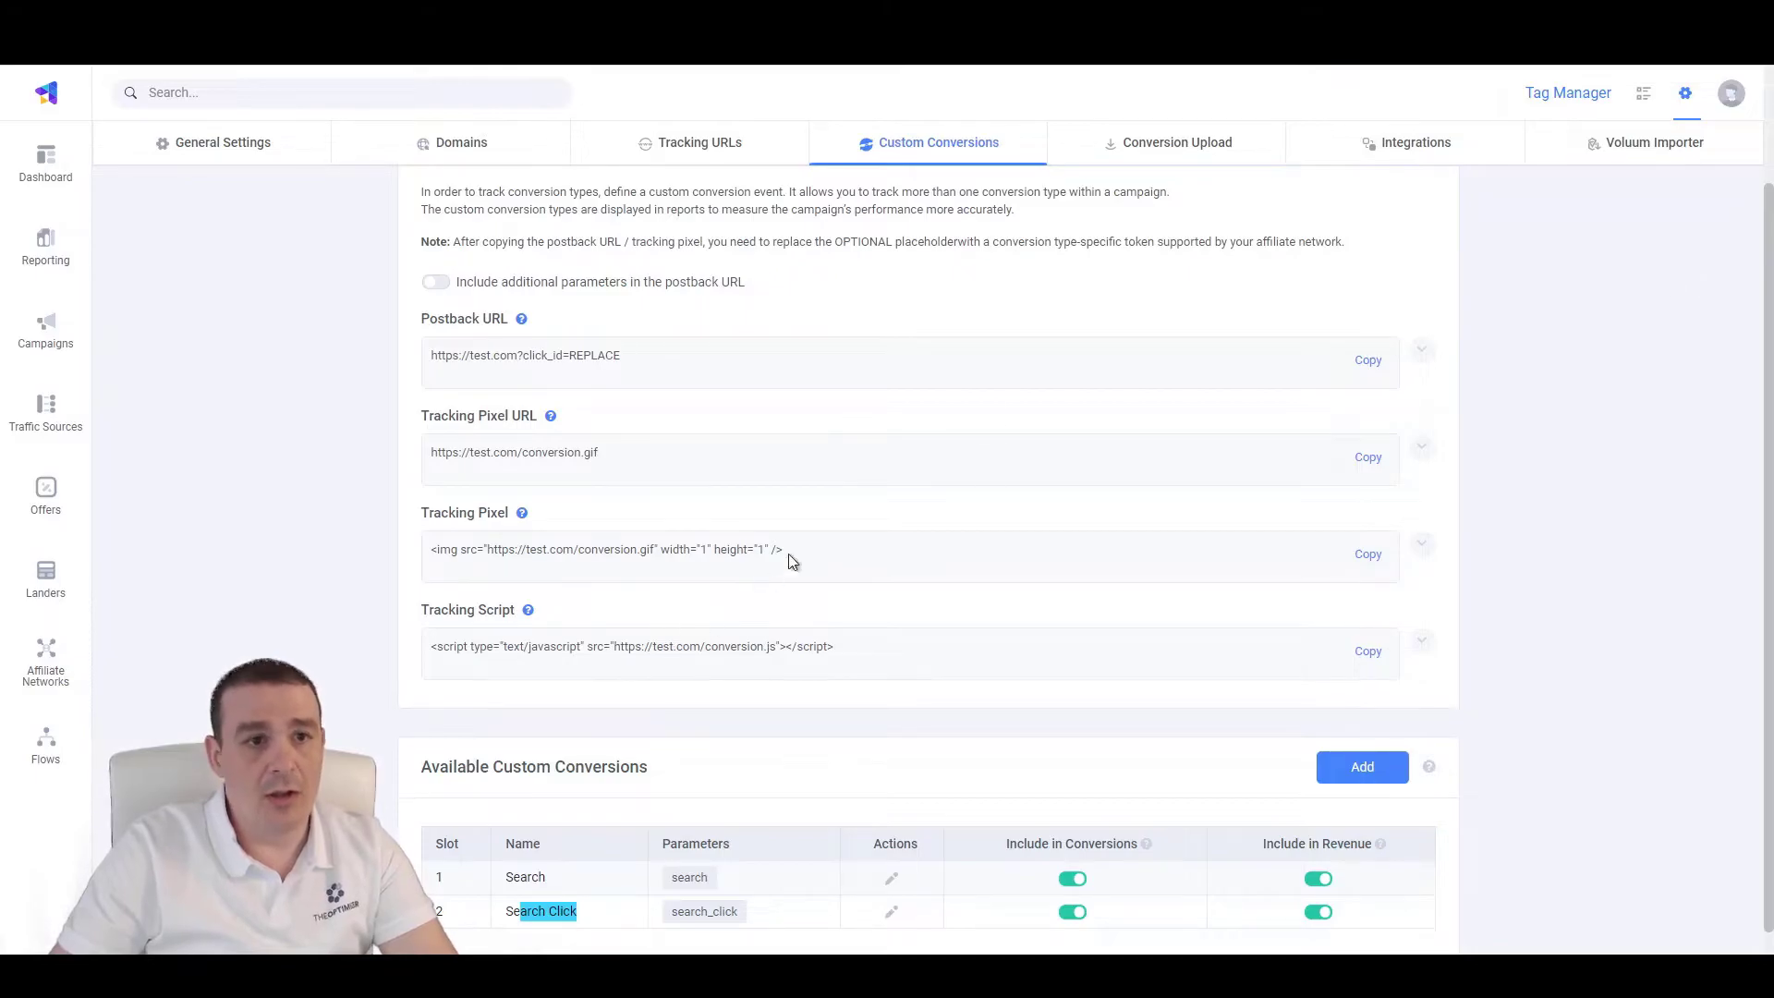
Add a revenue stream integration named 'Tonic - ' plus the account owner's name
{"action": "left_click", "coordinate": [1393, 148]}
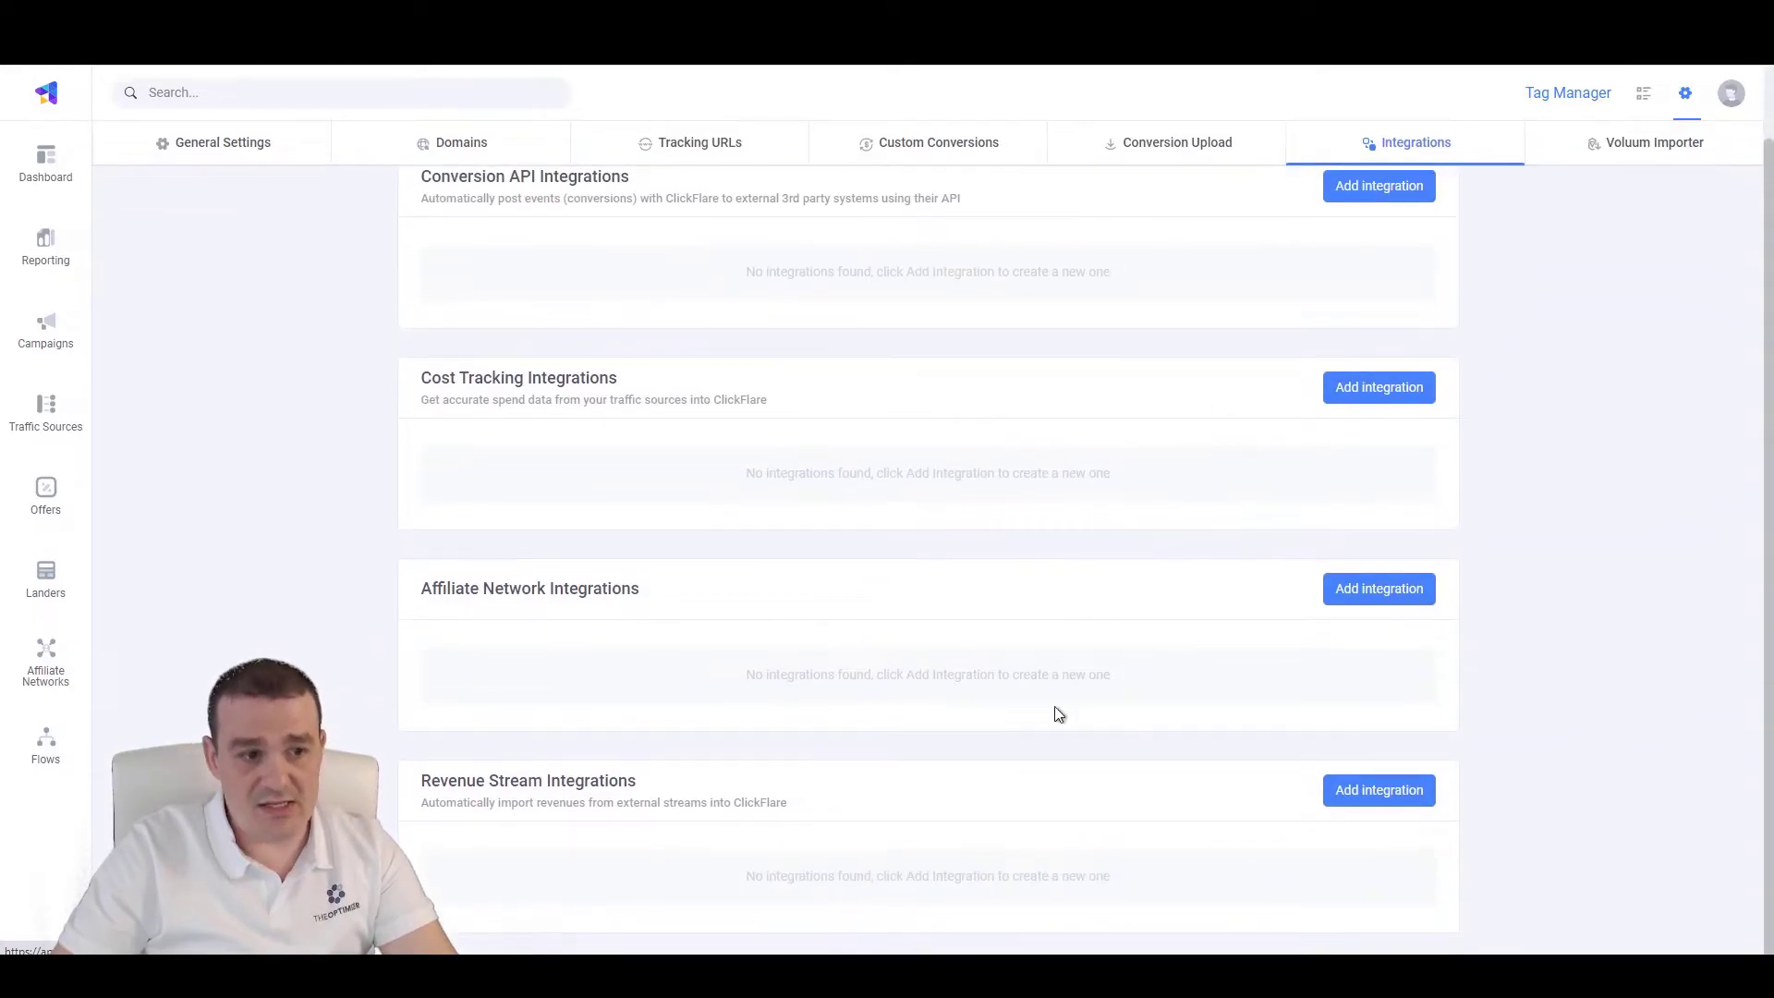
{"action": "left_click", "coordinate": [1397, 795]}
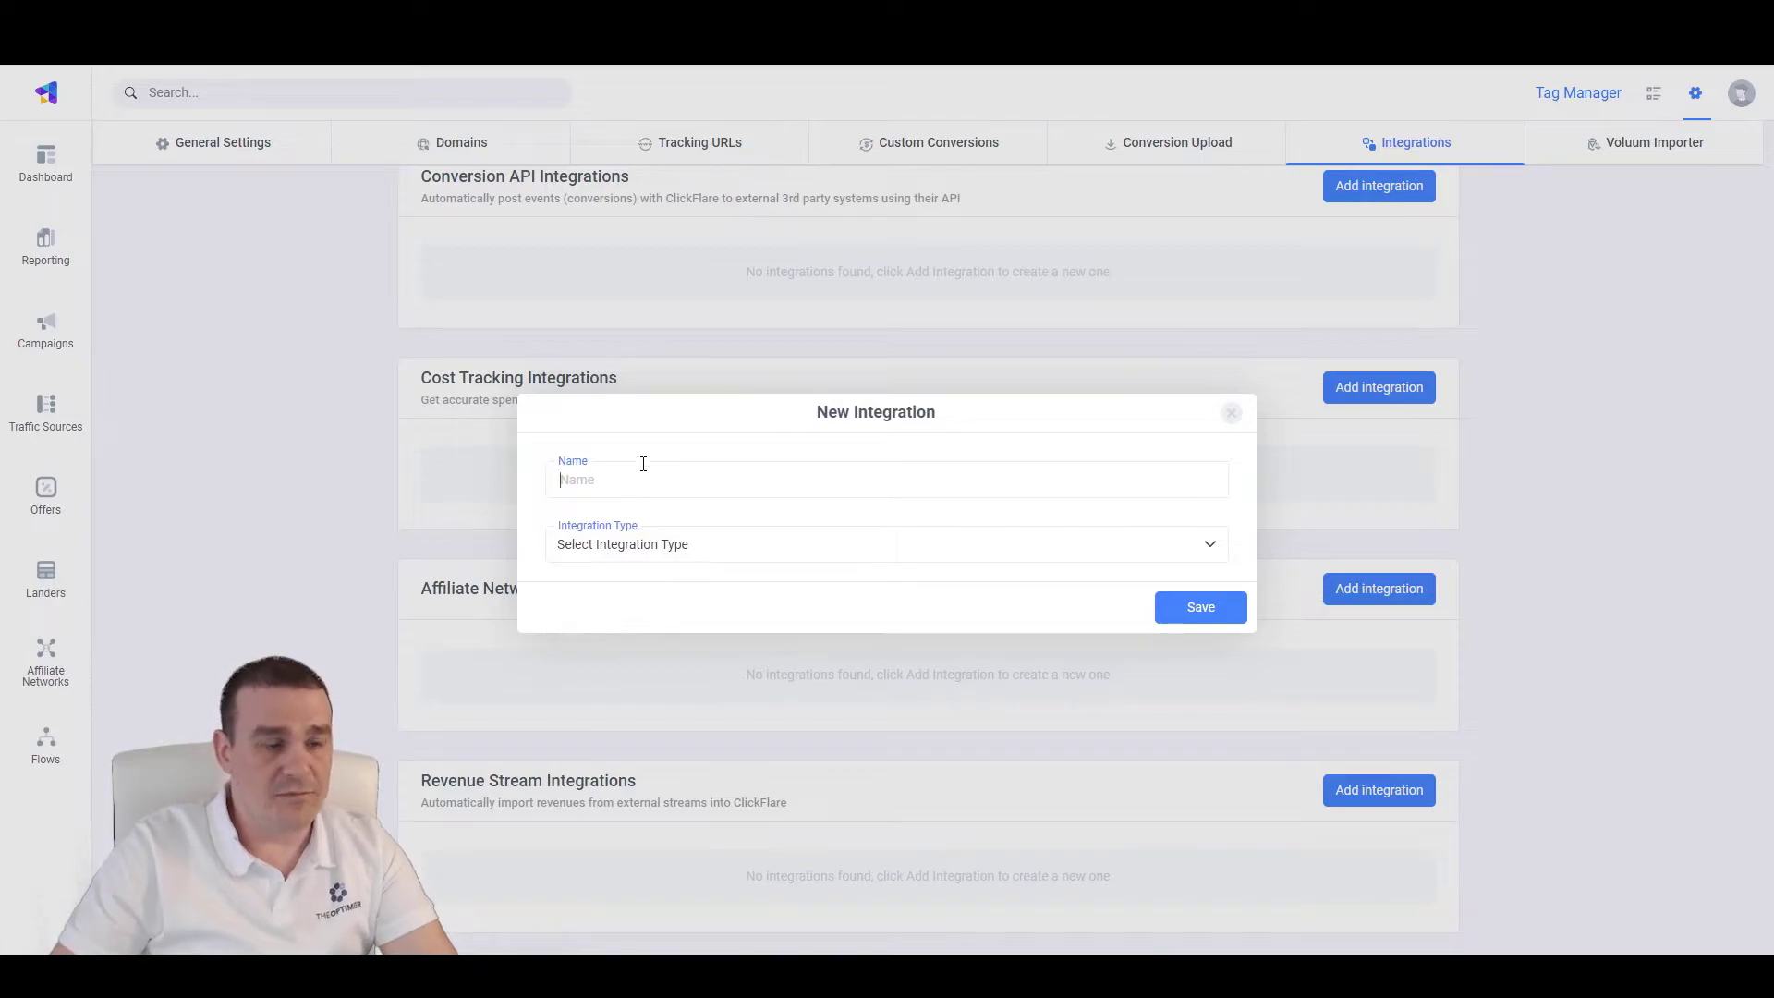
{"action": "left_click", "coordinate": [643, 463]}
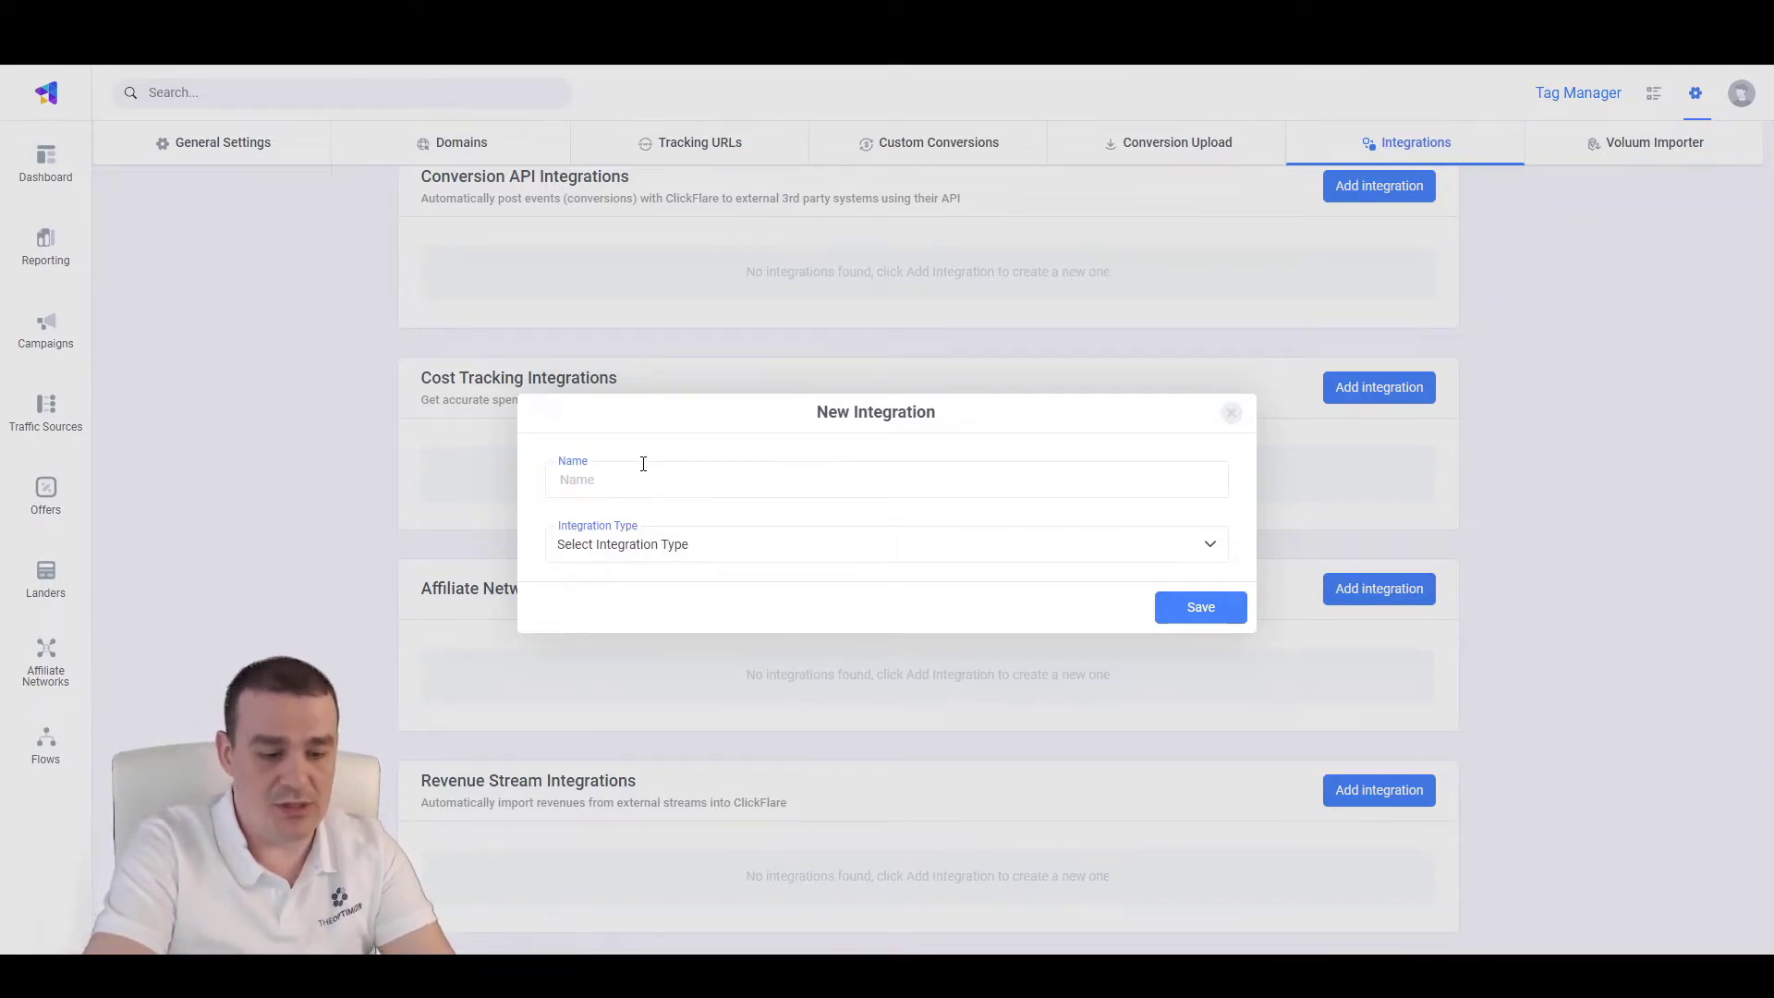
{"action": "type", "text": "Tono"}
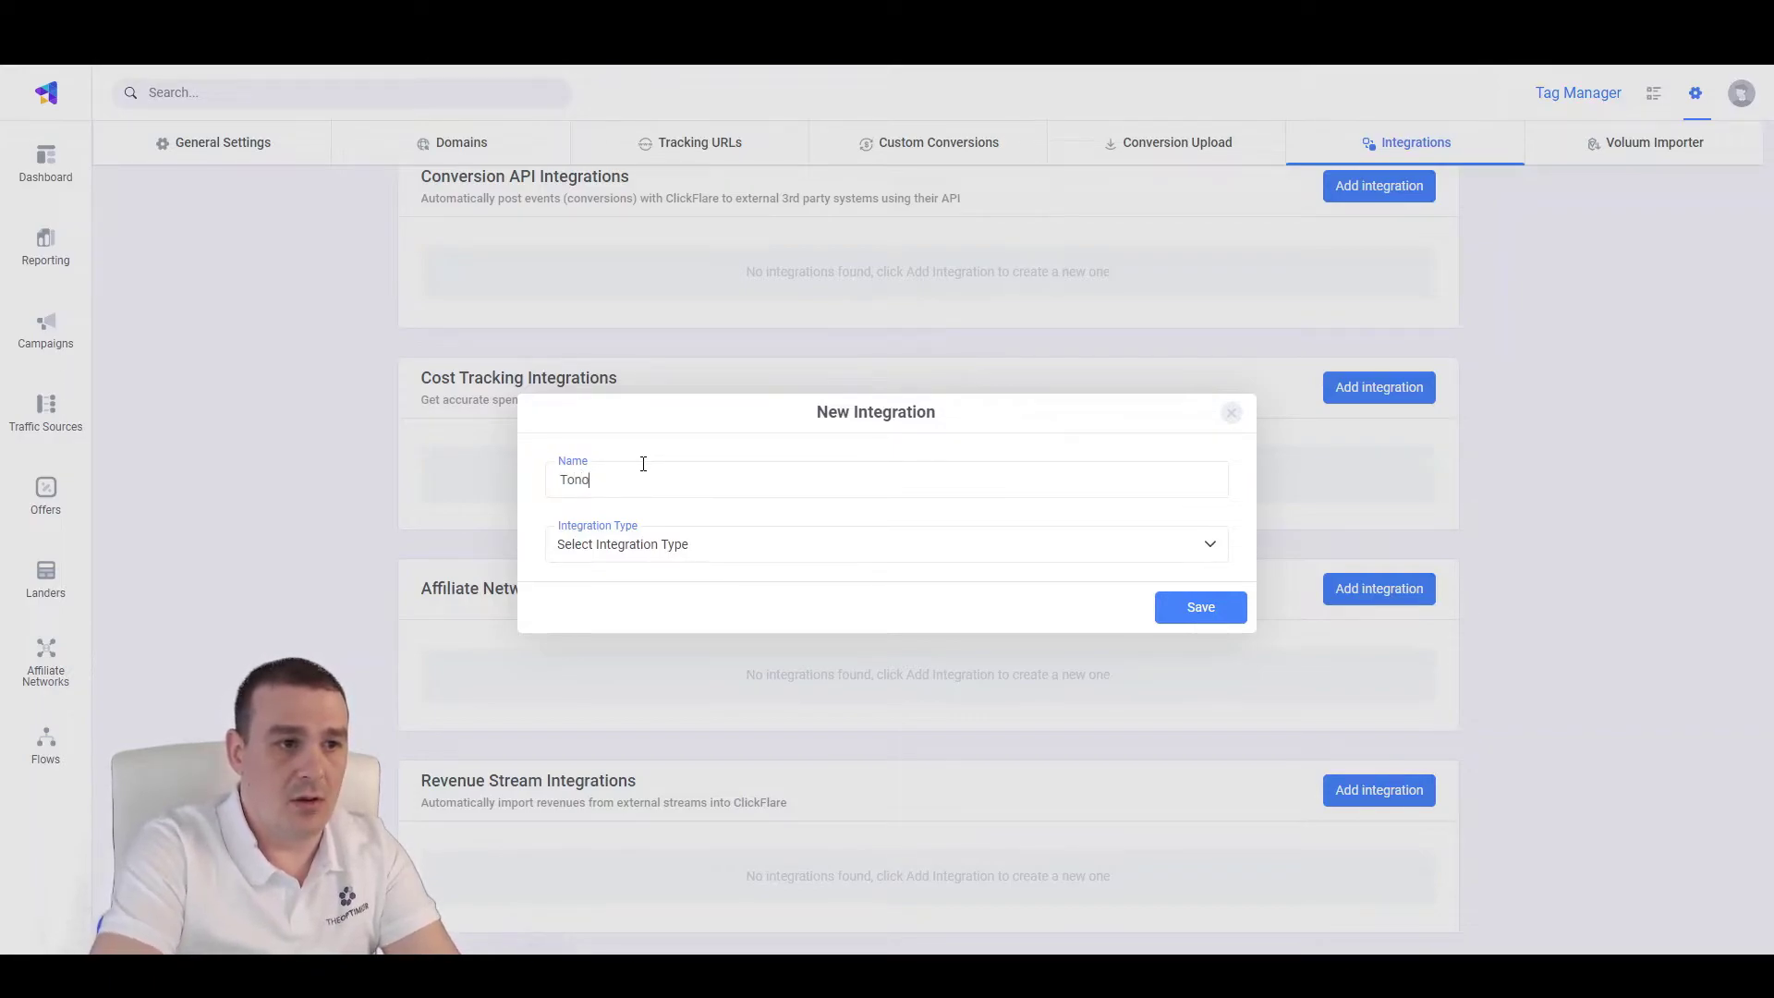
{"action": "key", "text": "BackSpace"}
{"action": "type", "text": "ic "}
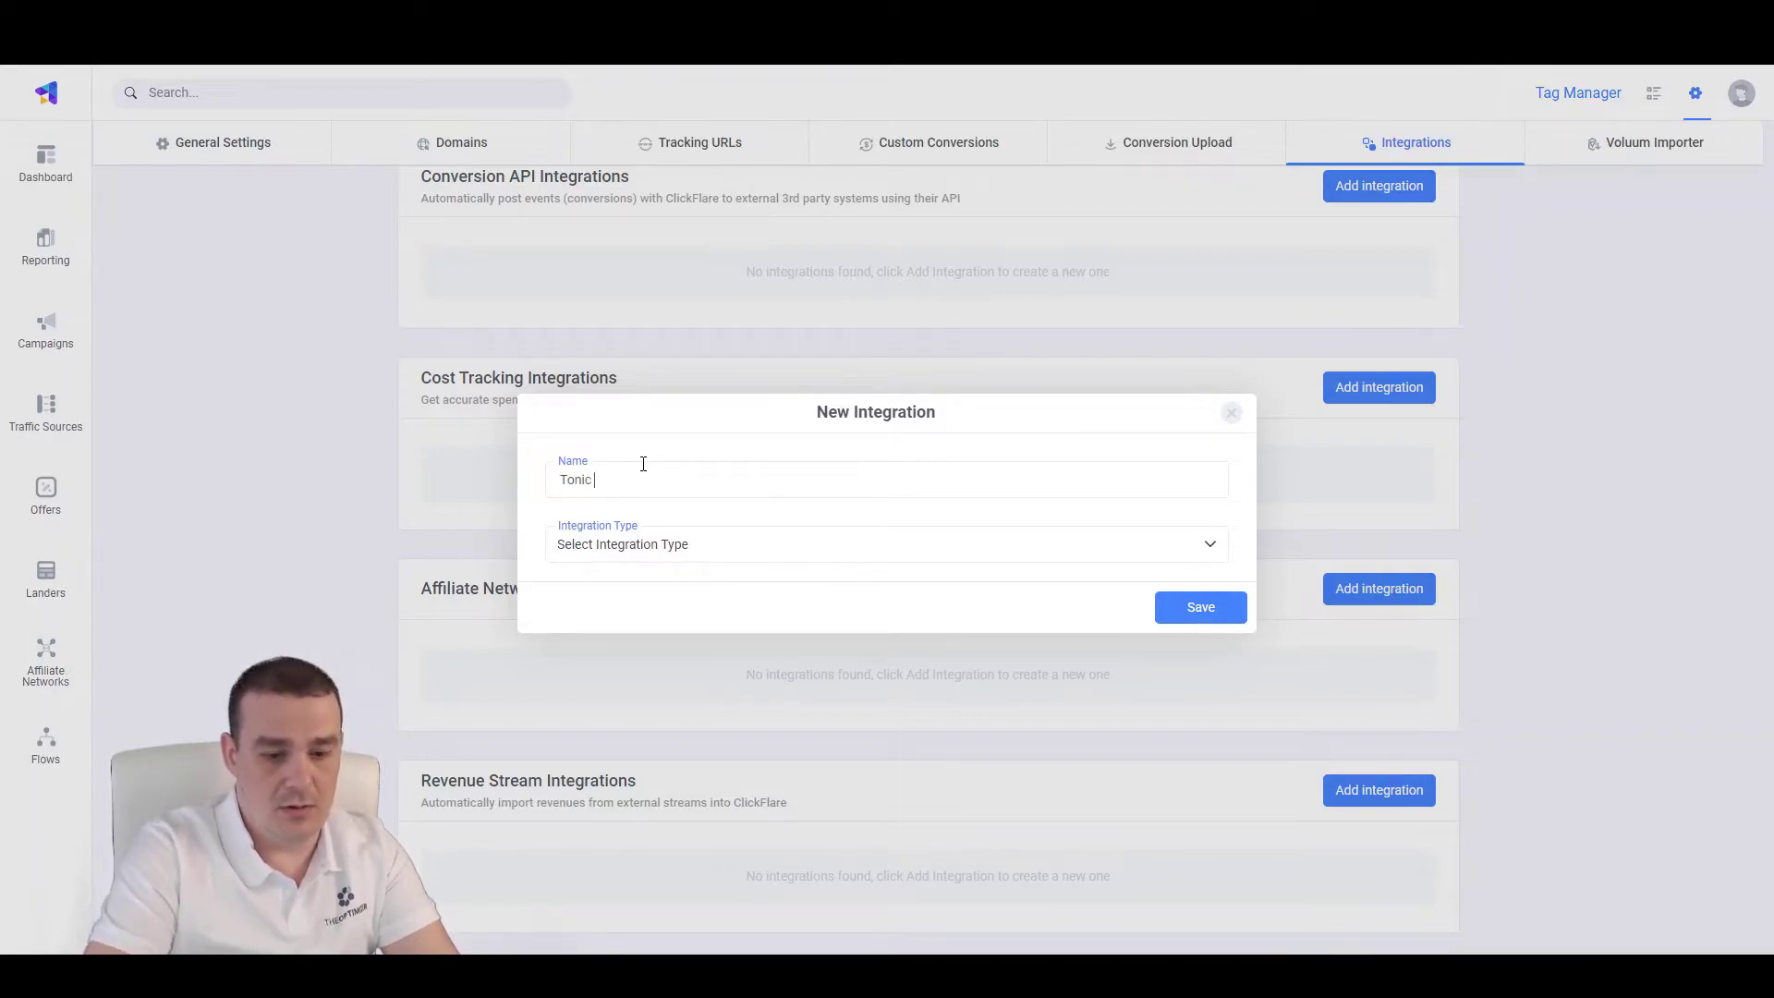
{"action": "type", "text": "- Losid's"}
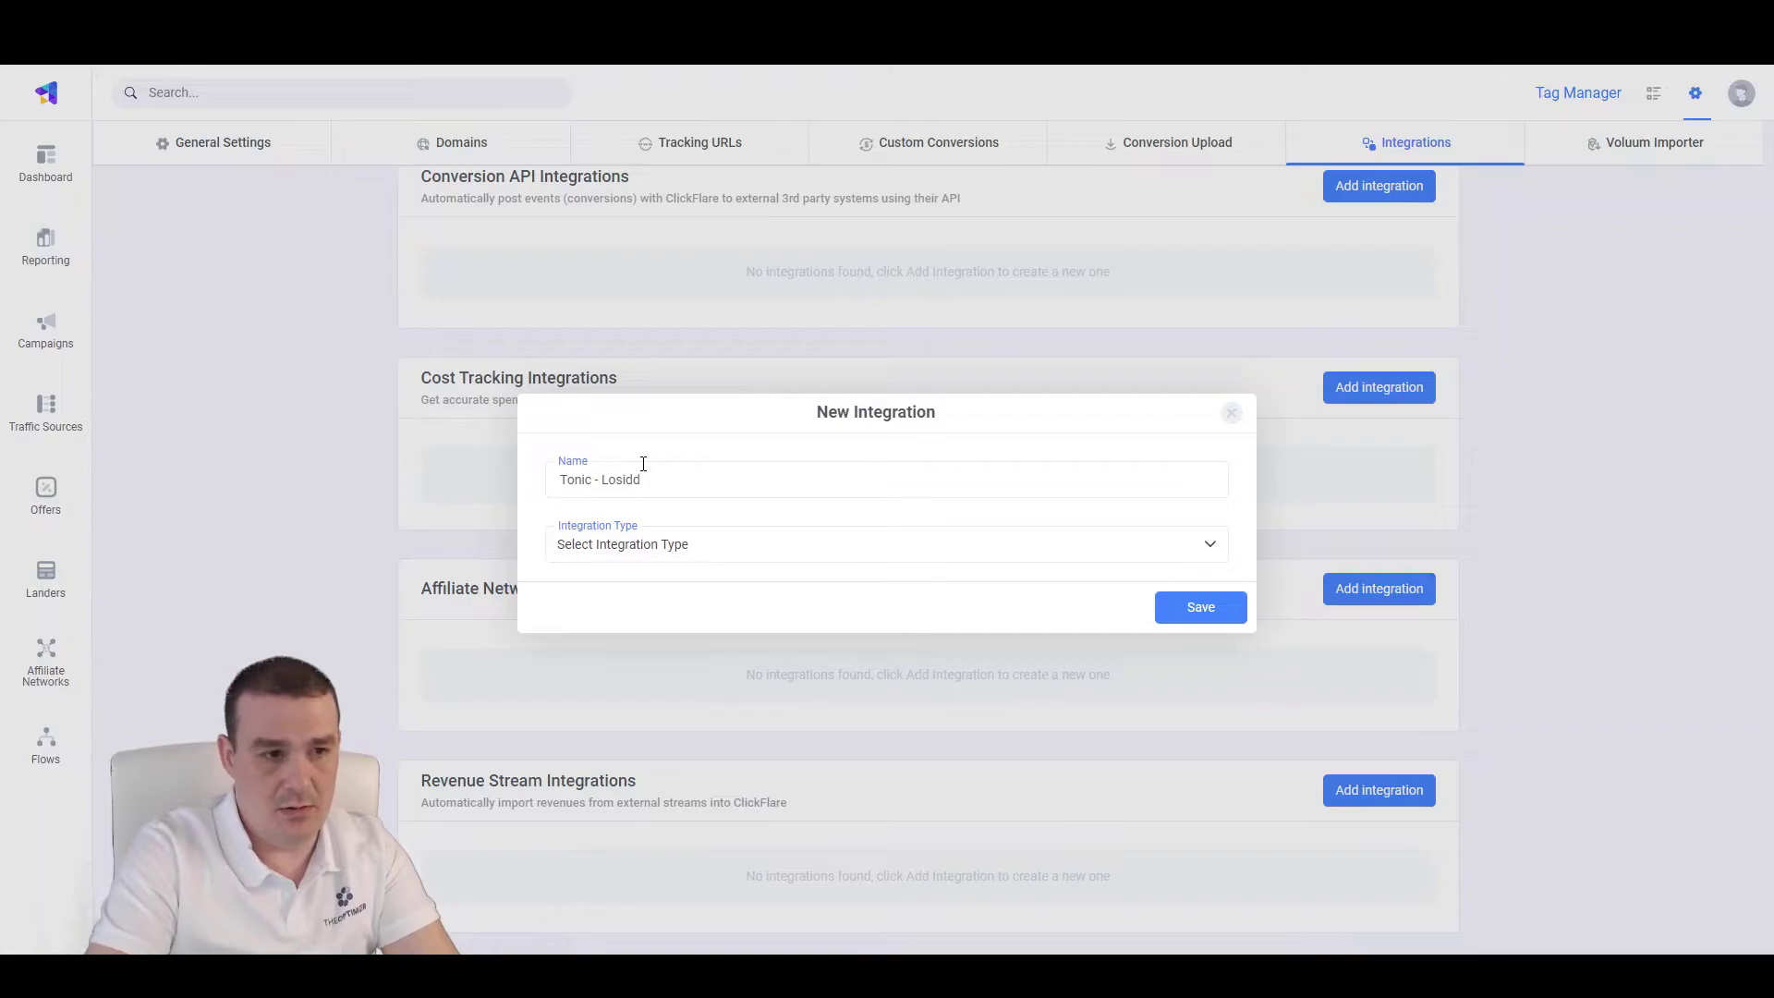
{"action": "type", "text": " account"}
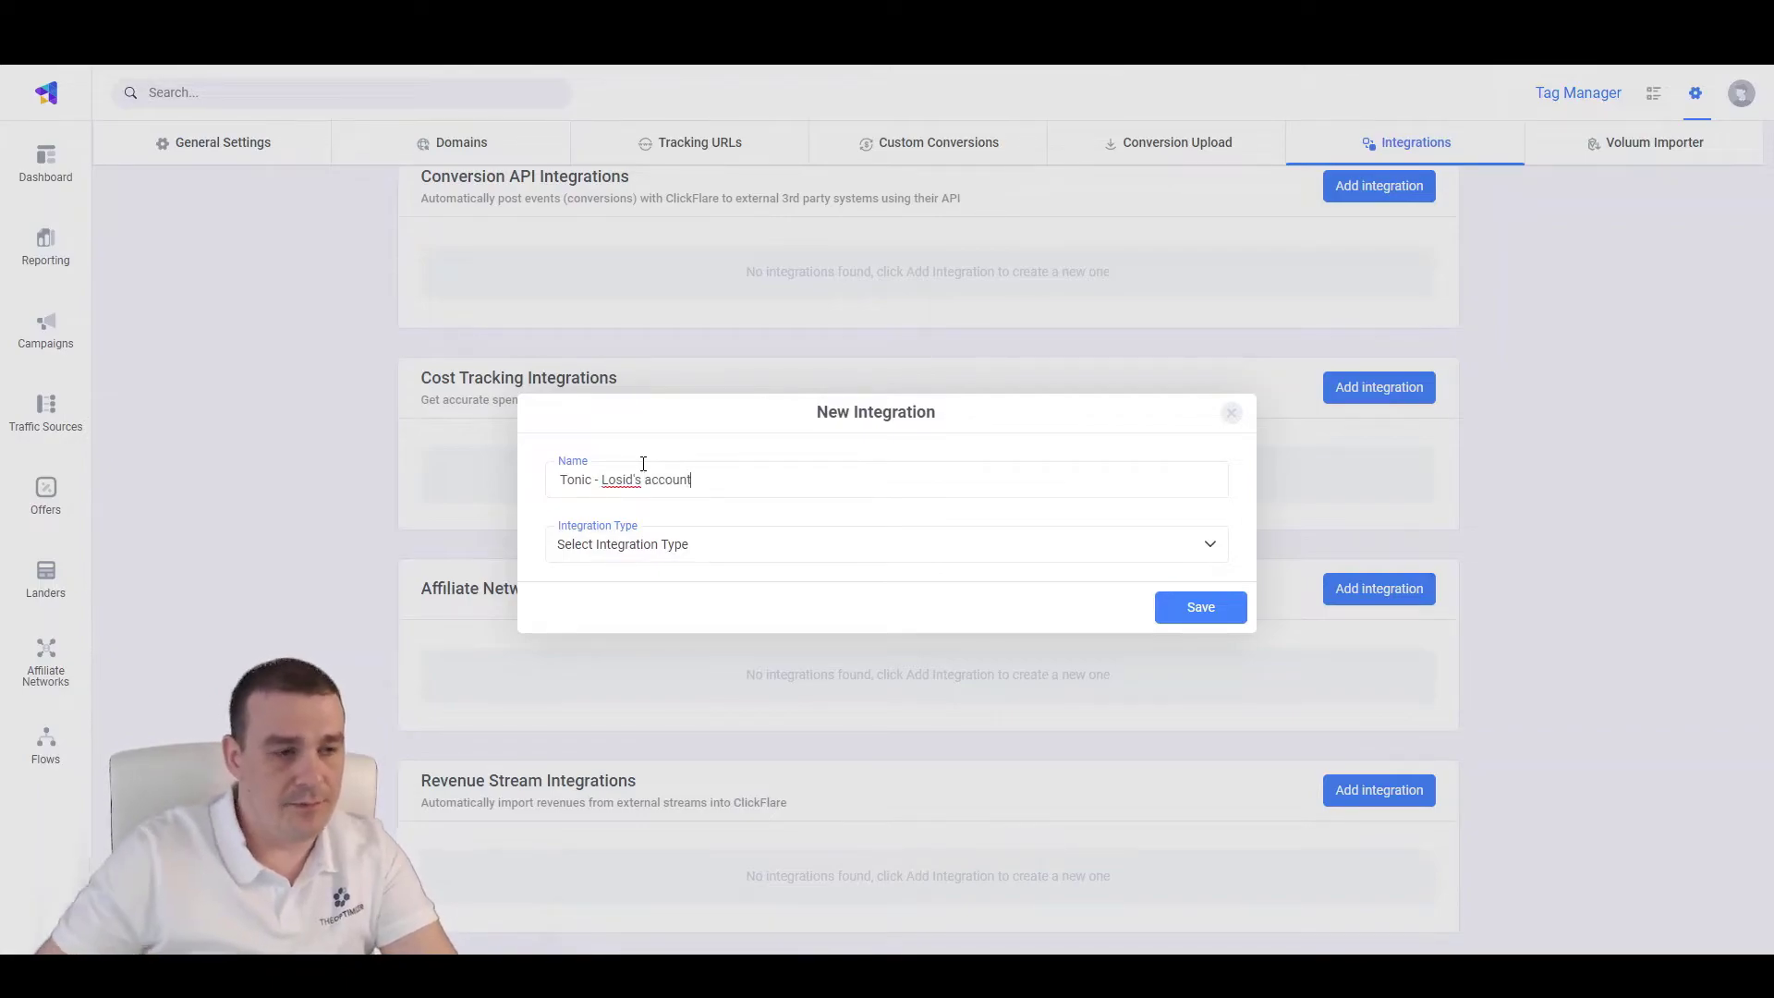
{"action": "left_click", "coordinate": [632, 549]}
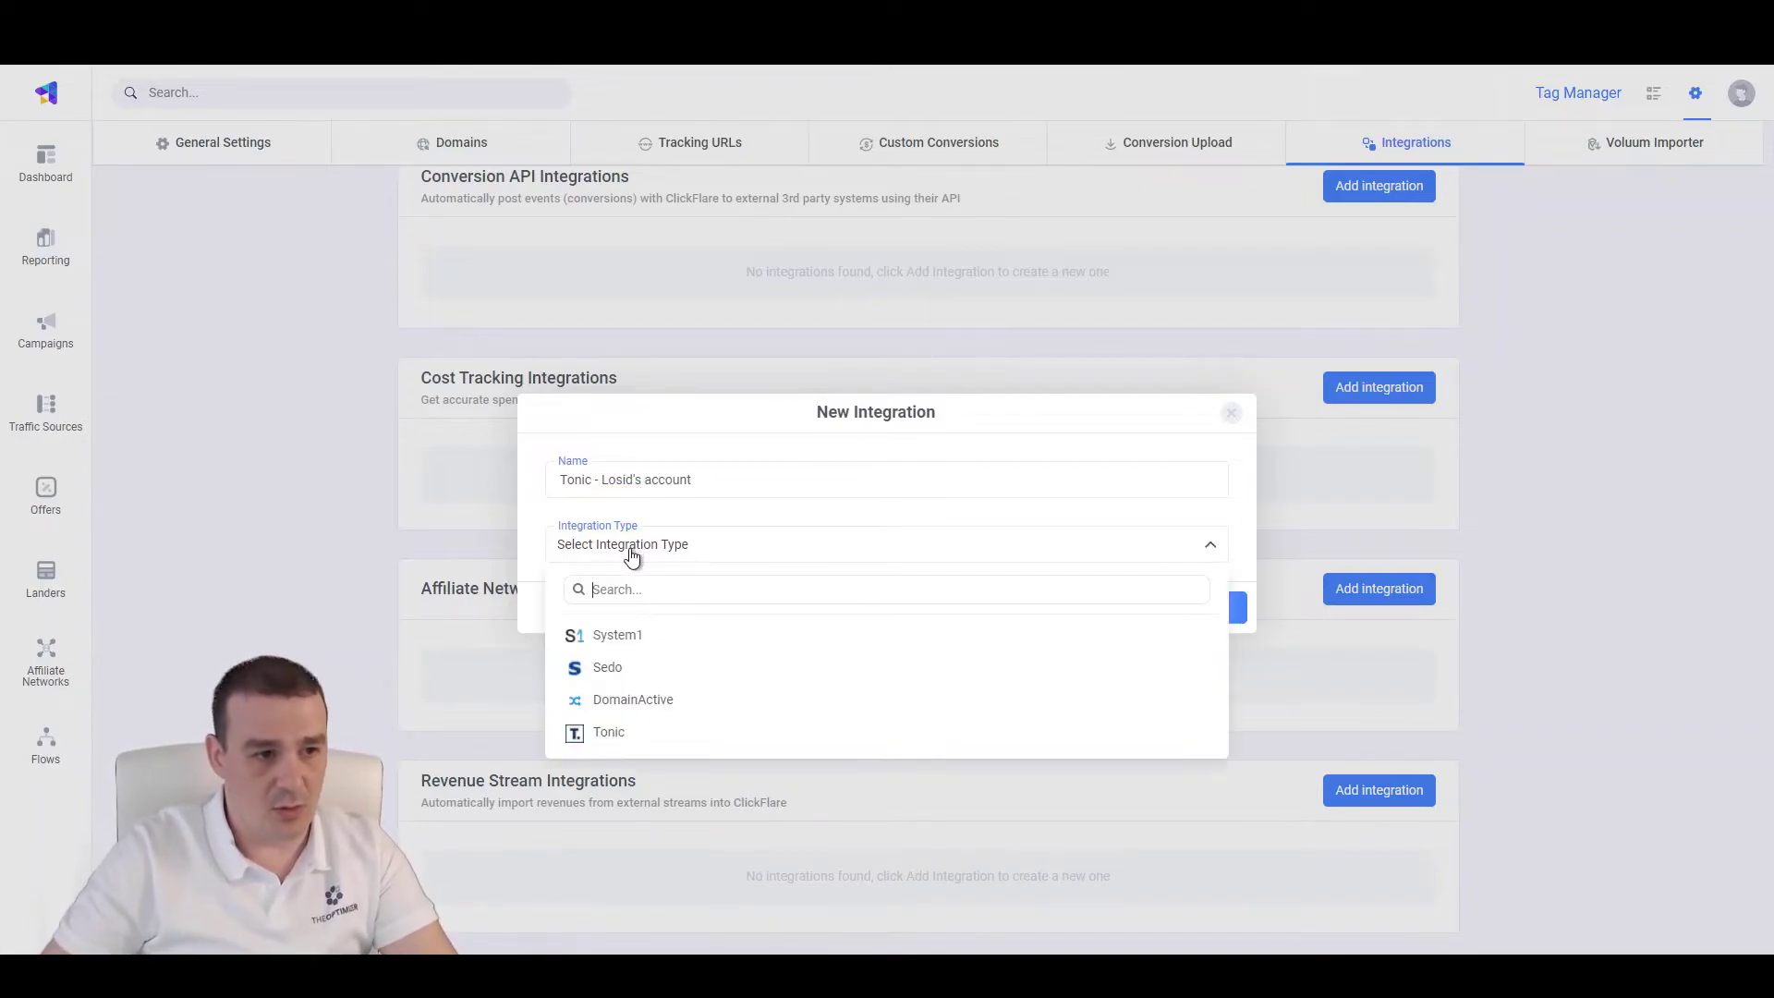
Set the integration type to Tonic and the custom conversion to Search Click
{"action": "left_click", "coordinate": [634, 735]}
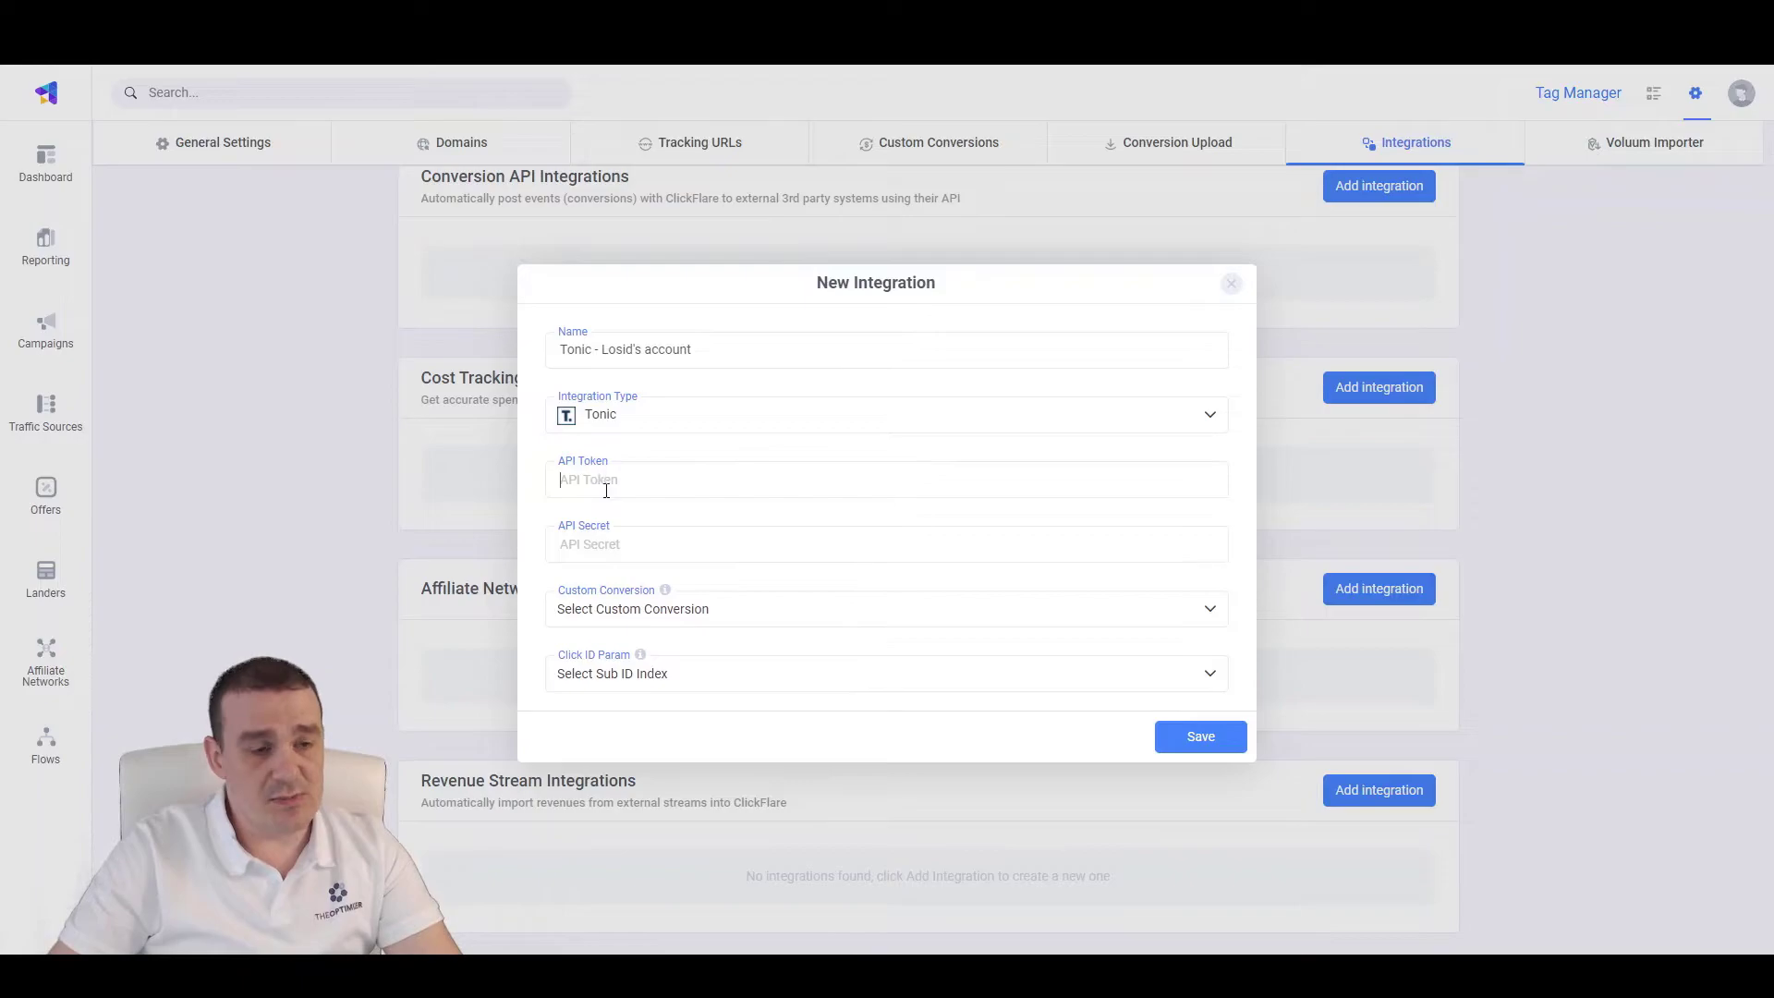
{"action": "left_click", "coordinate": [605, 627]}
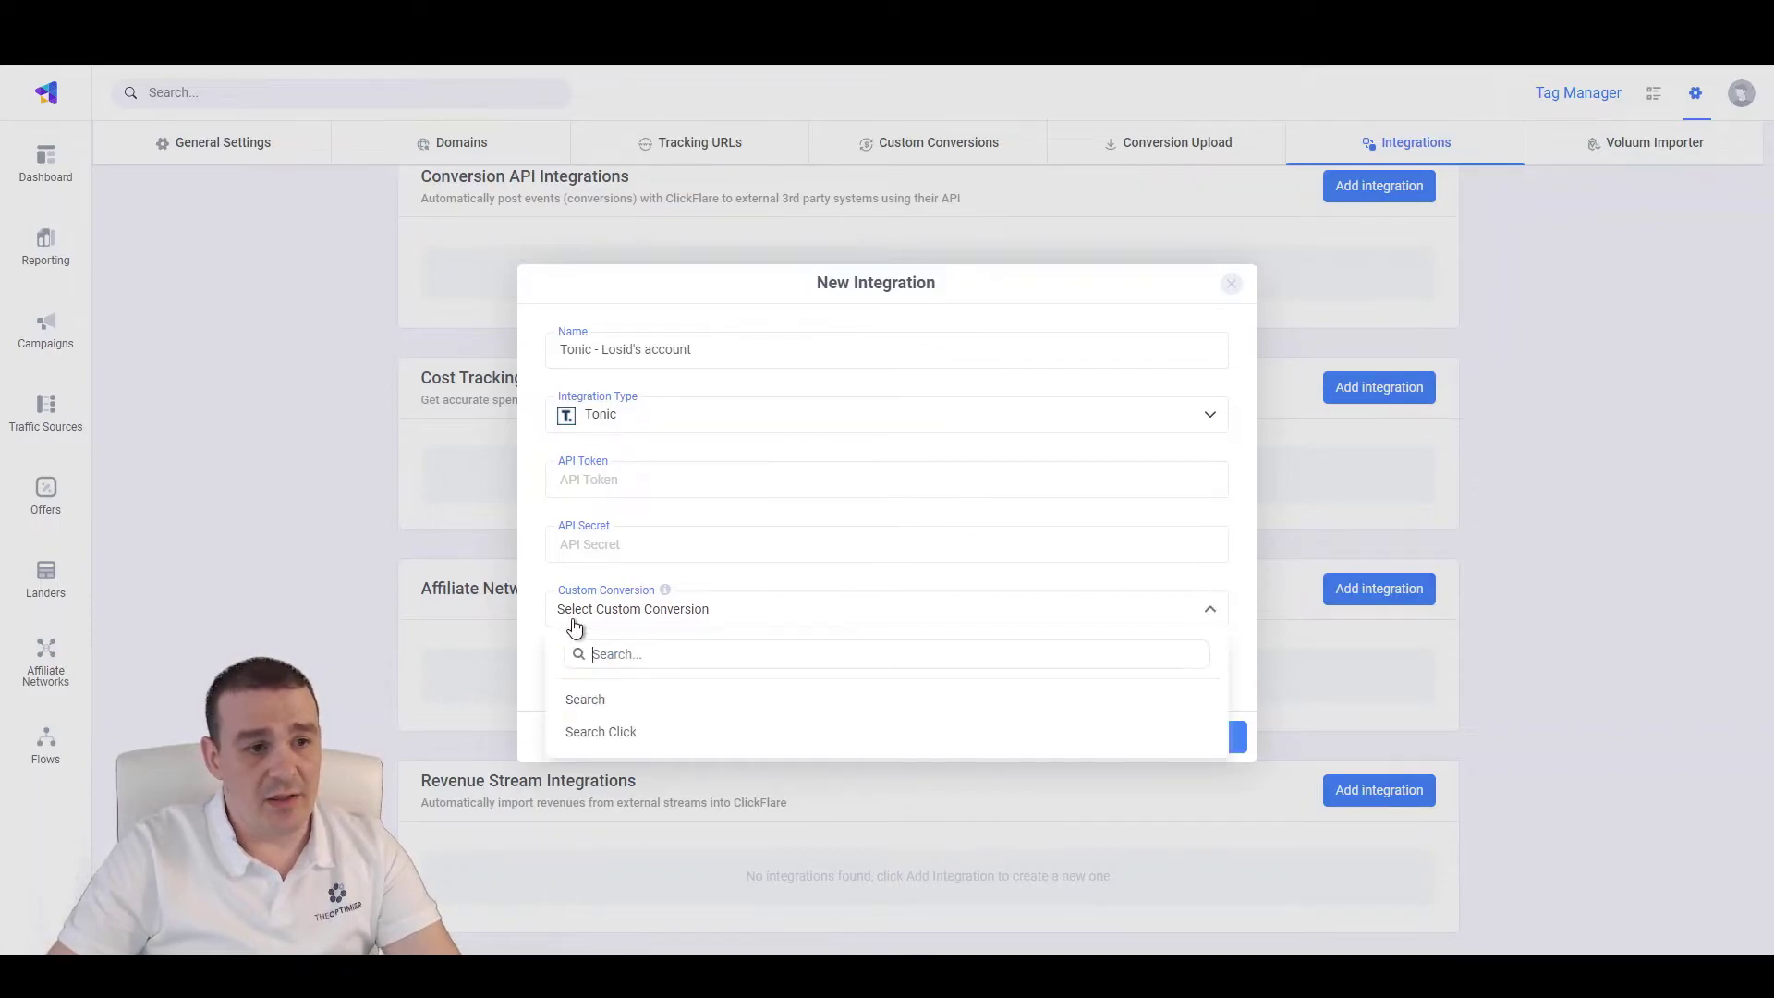
{"action": "left_click", "coordinate": [599, 736]}
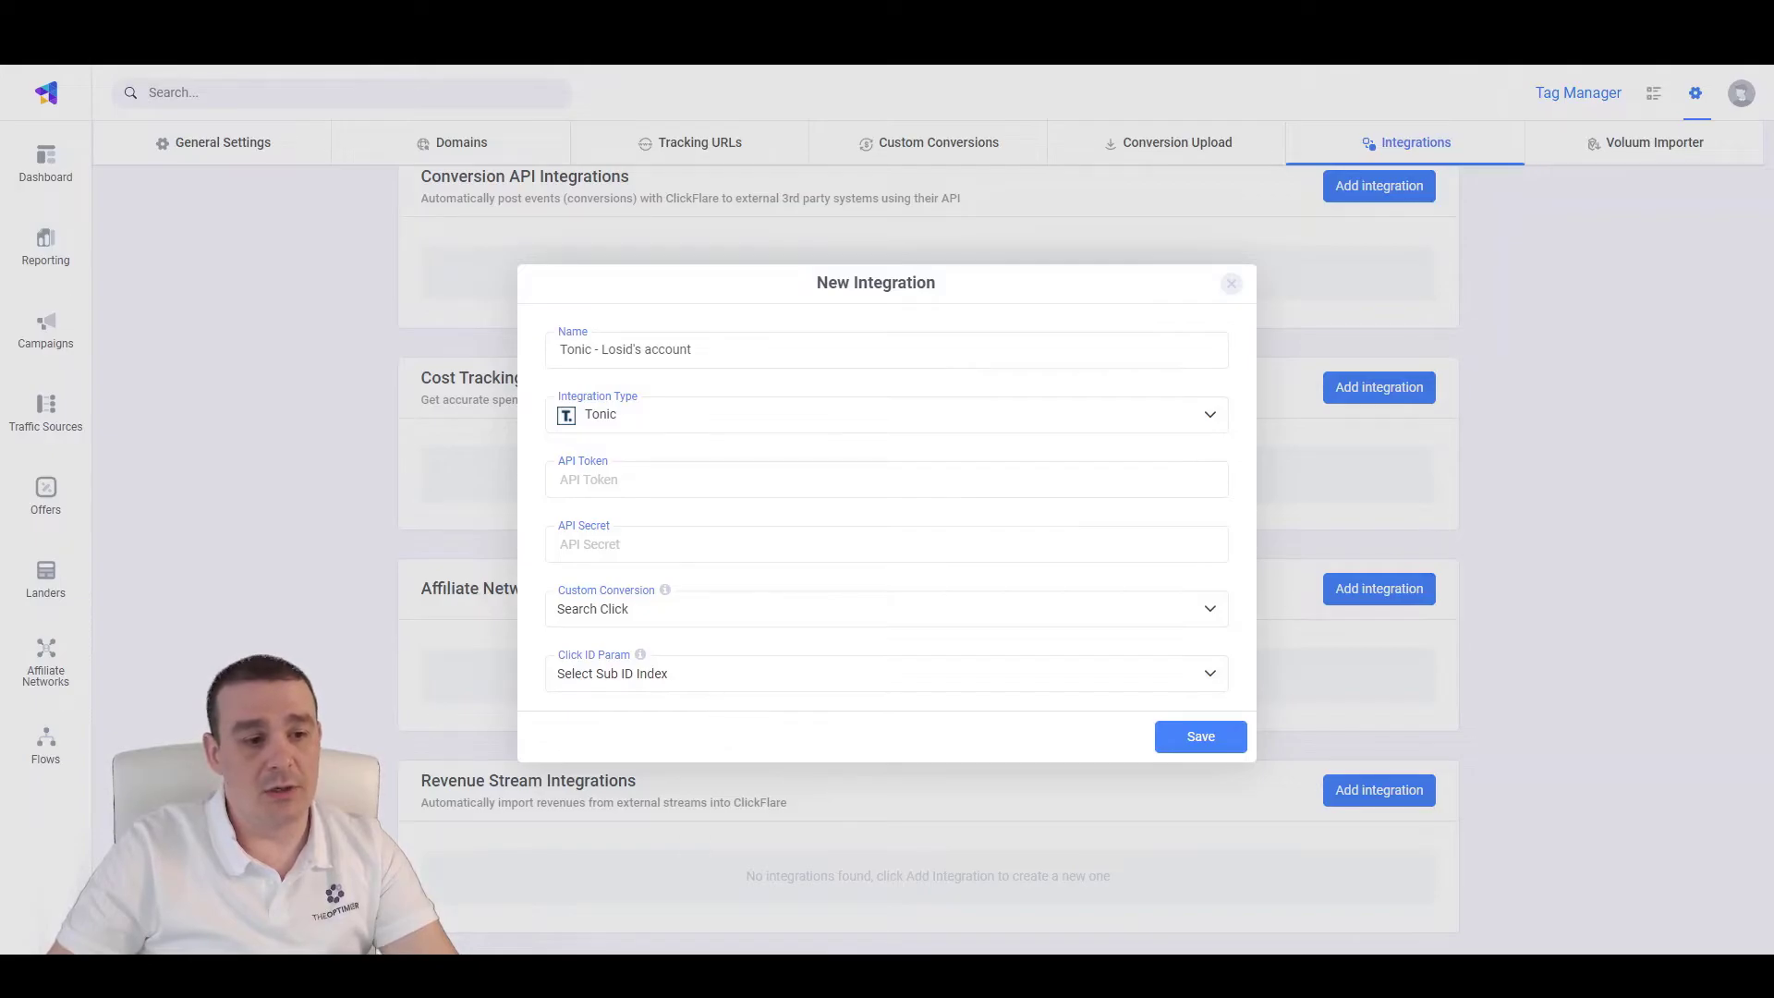
Confirm in the notes that subid4 carries the click ID, then open the Click ID Param choices
{"action": "mouse_move", "coordinate": [700, 970]}
{"action": "left_click", "coordinate": [701, 915]}
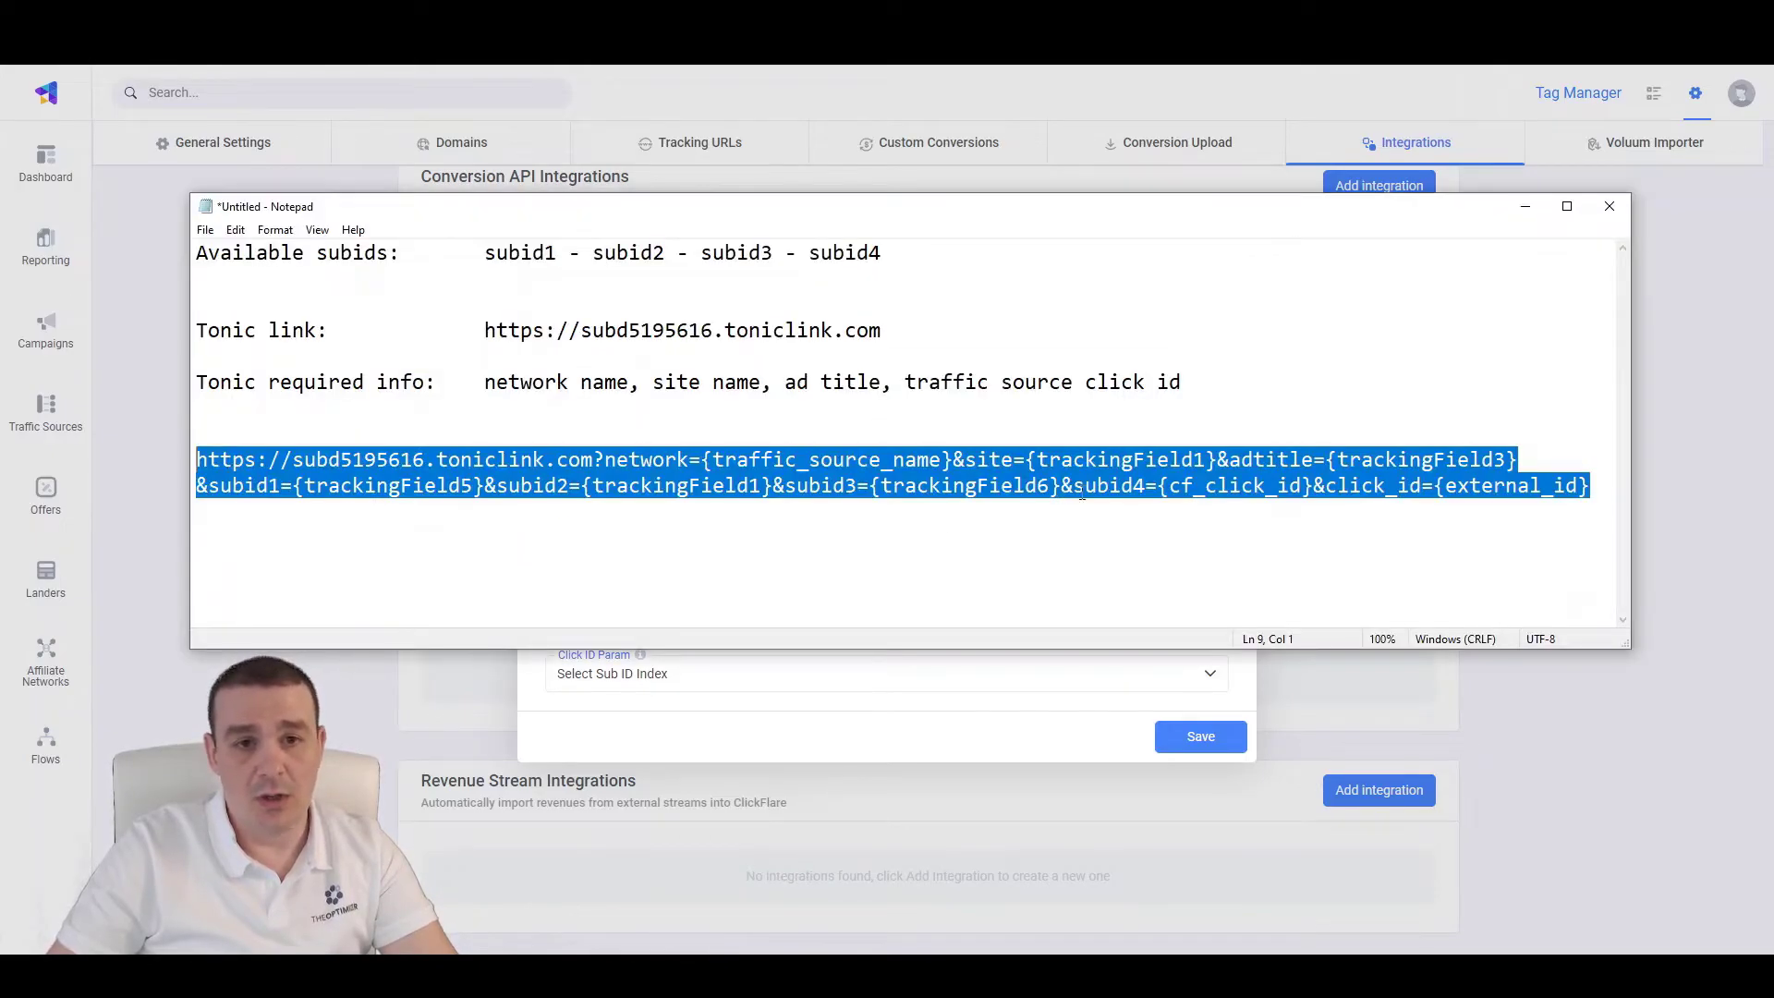
{"action": "left_click", "coordinate": [1086, 485]}
{"action": "left_click_drag", "start_coordinate": [1073, 485], "coordinate": [1159, 486]}
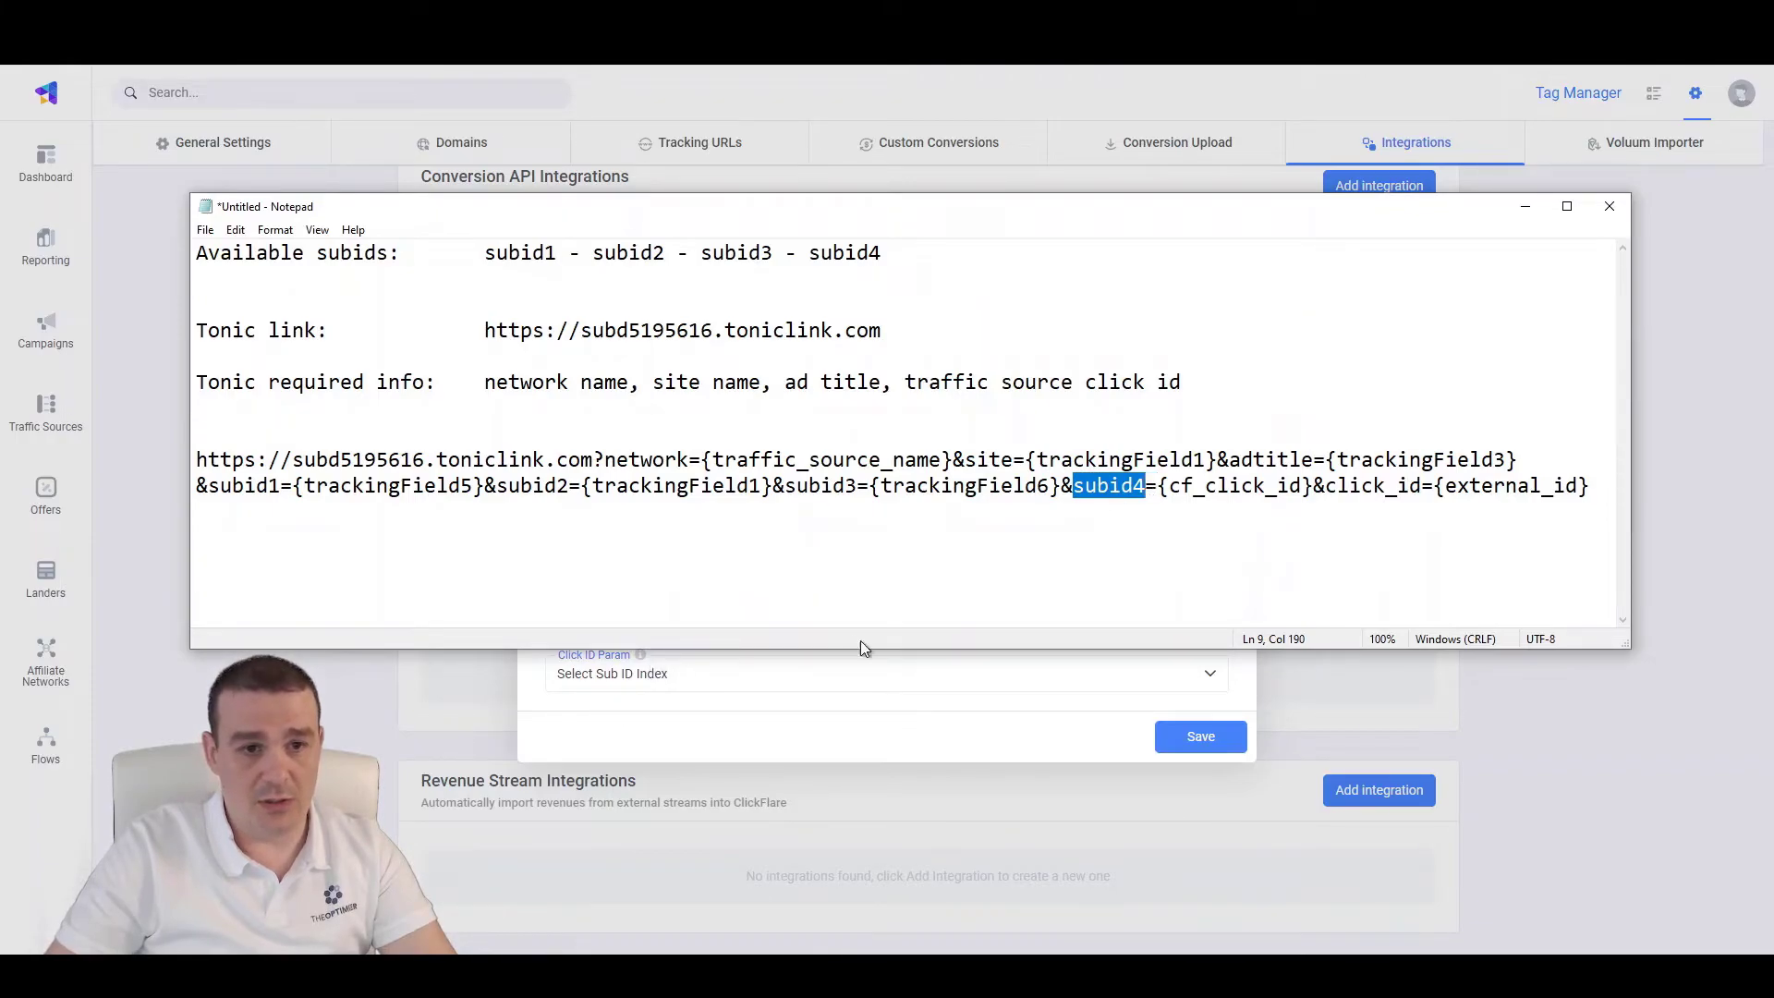
{"action": "left_click", "coordinate": [812, 695]}
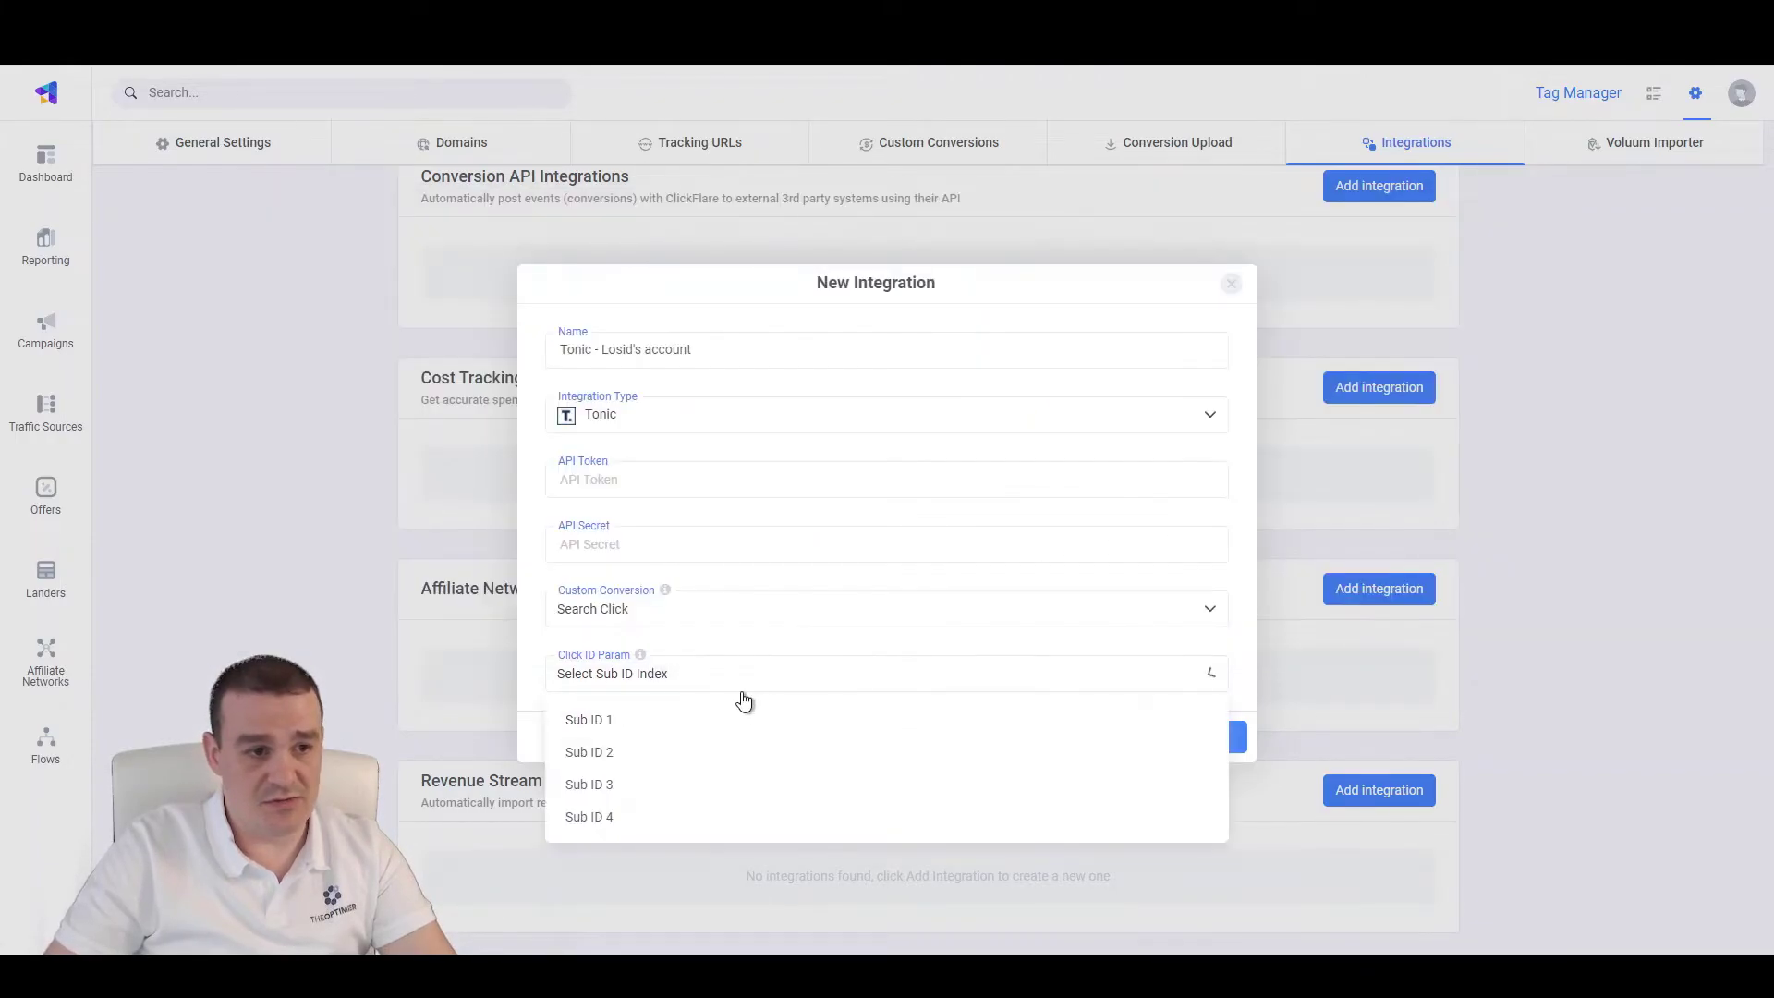
Choose Sub ID 4 as the Click ID Param and move to the API Token field
{"action": "left_click", "coordinate": [606, 816]}
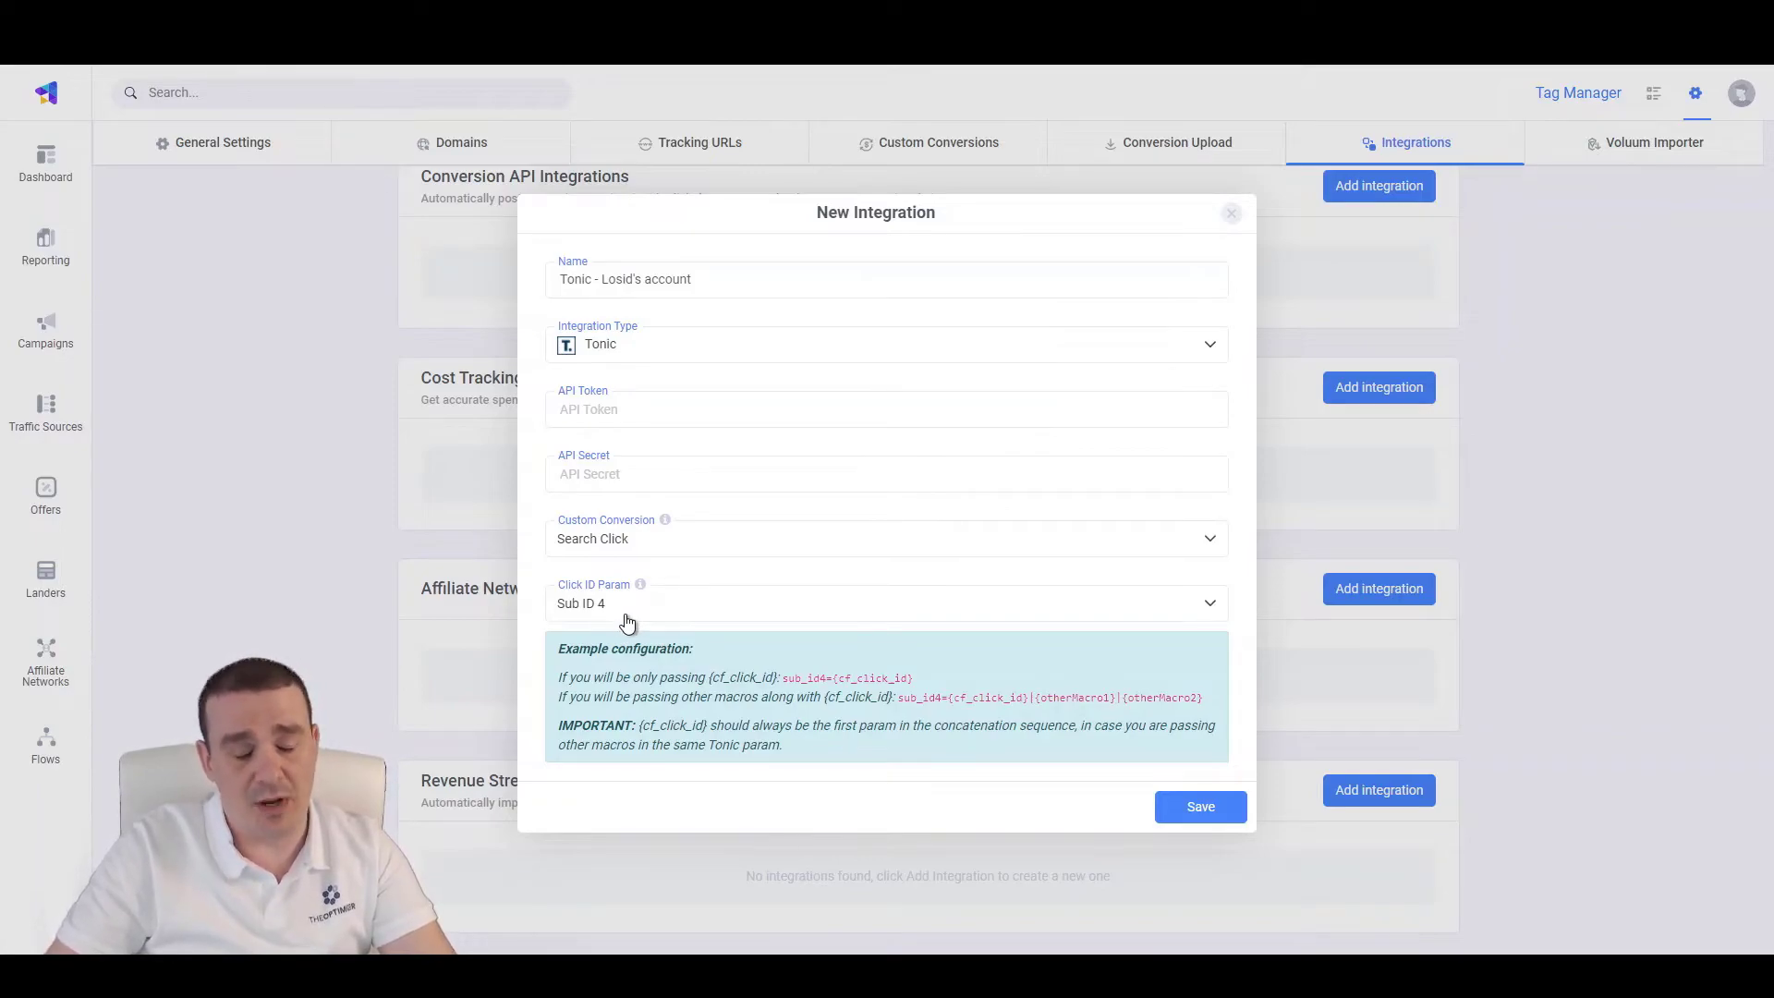
{"action": "left_click", "coordinate": [634, 412]}
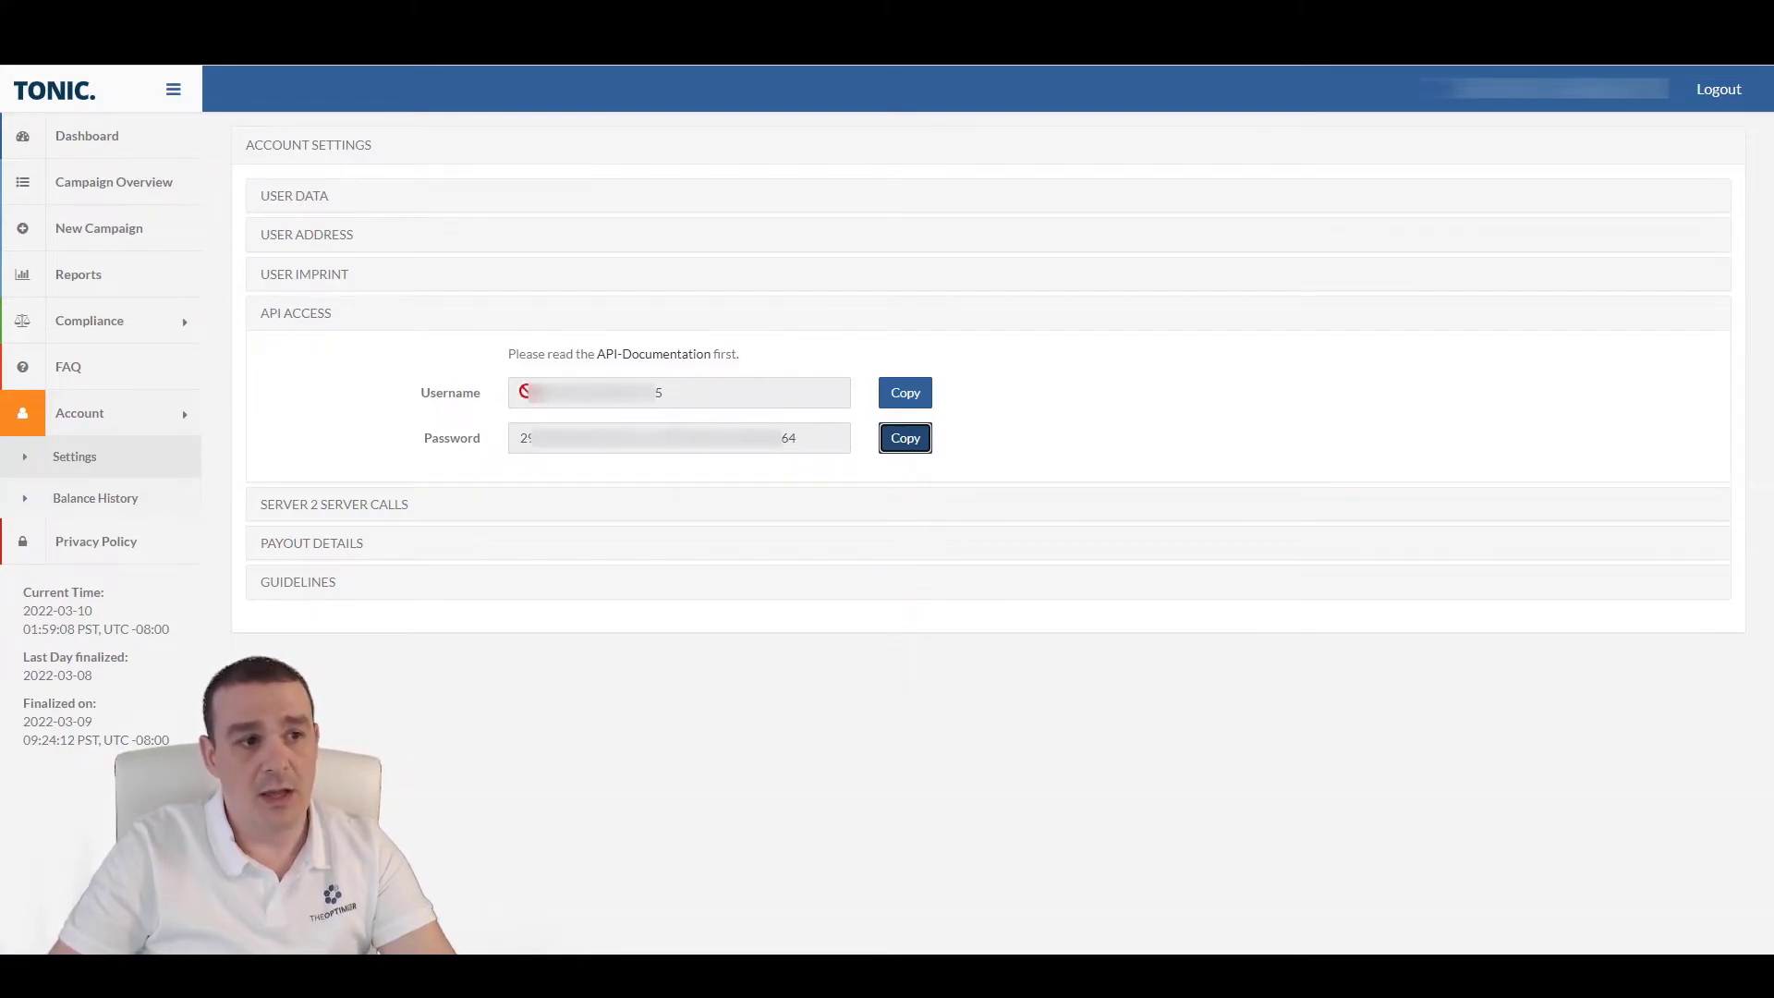
Fill API Token and API Secret with the Tonic API username and password, then save
{"action": "left_click", "coordinate": [904, 393]}
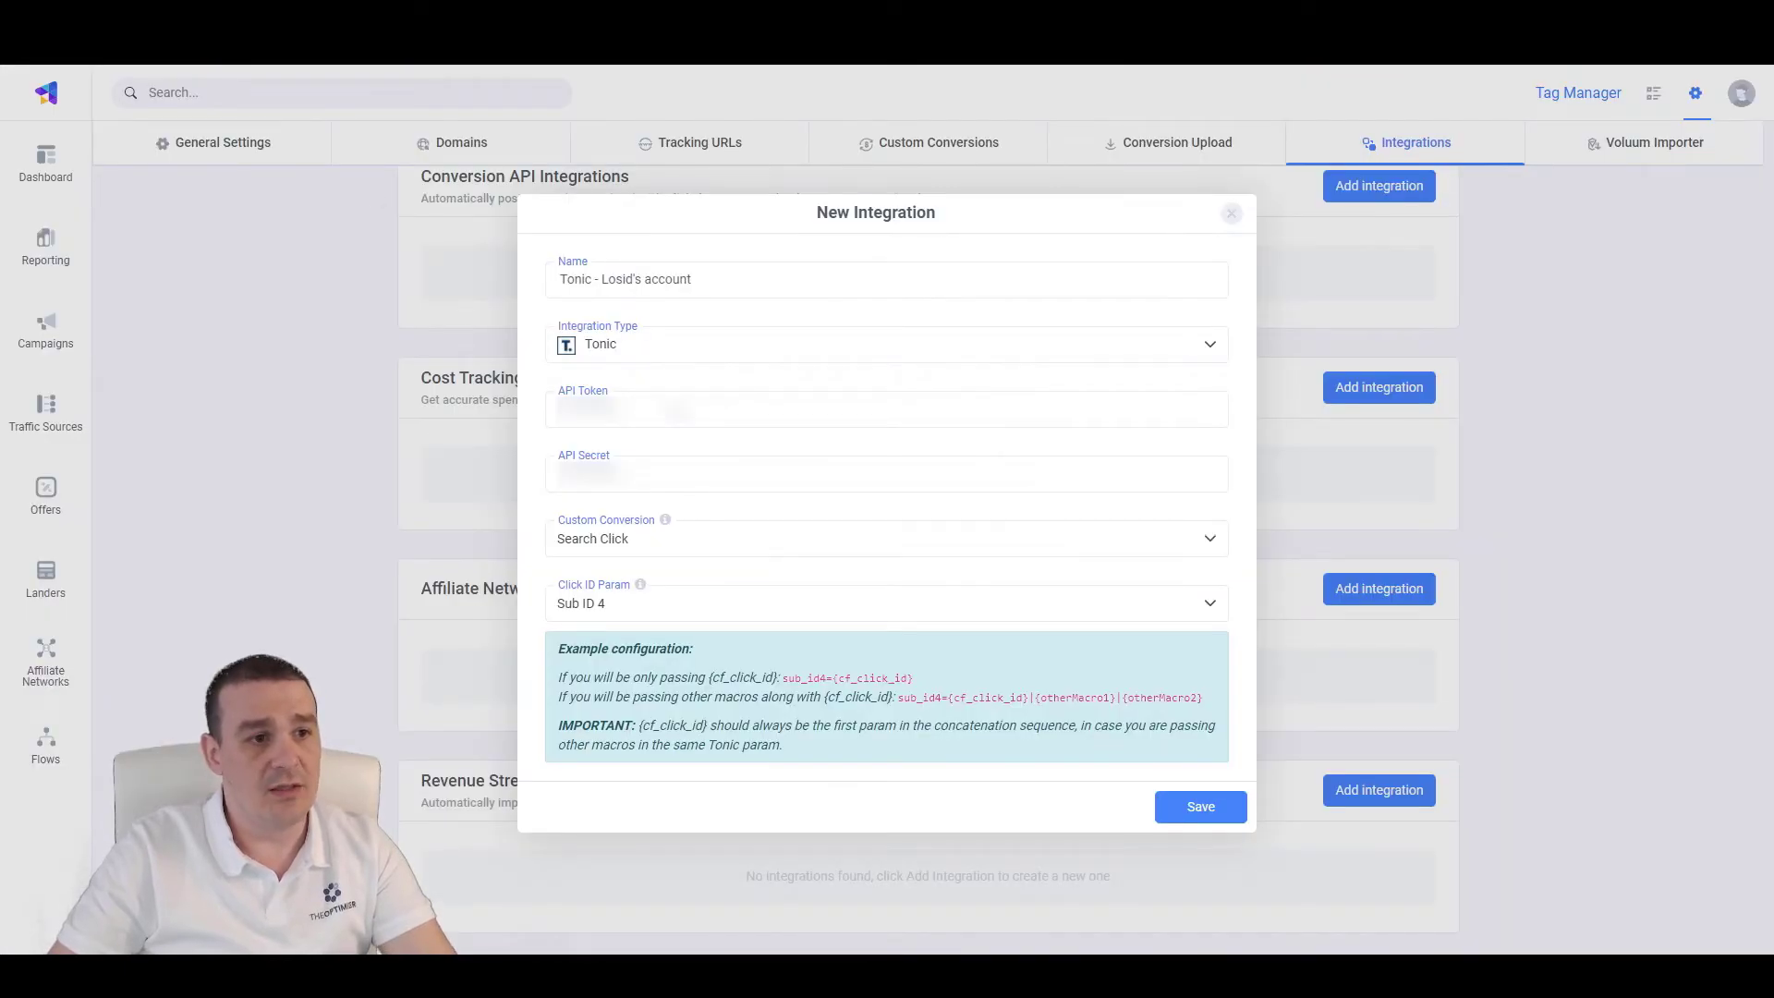
{"action": "key", "text": "ctrl+v"}
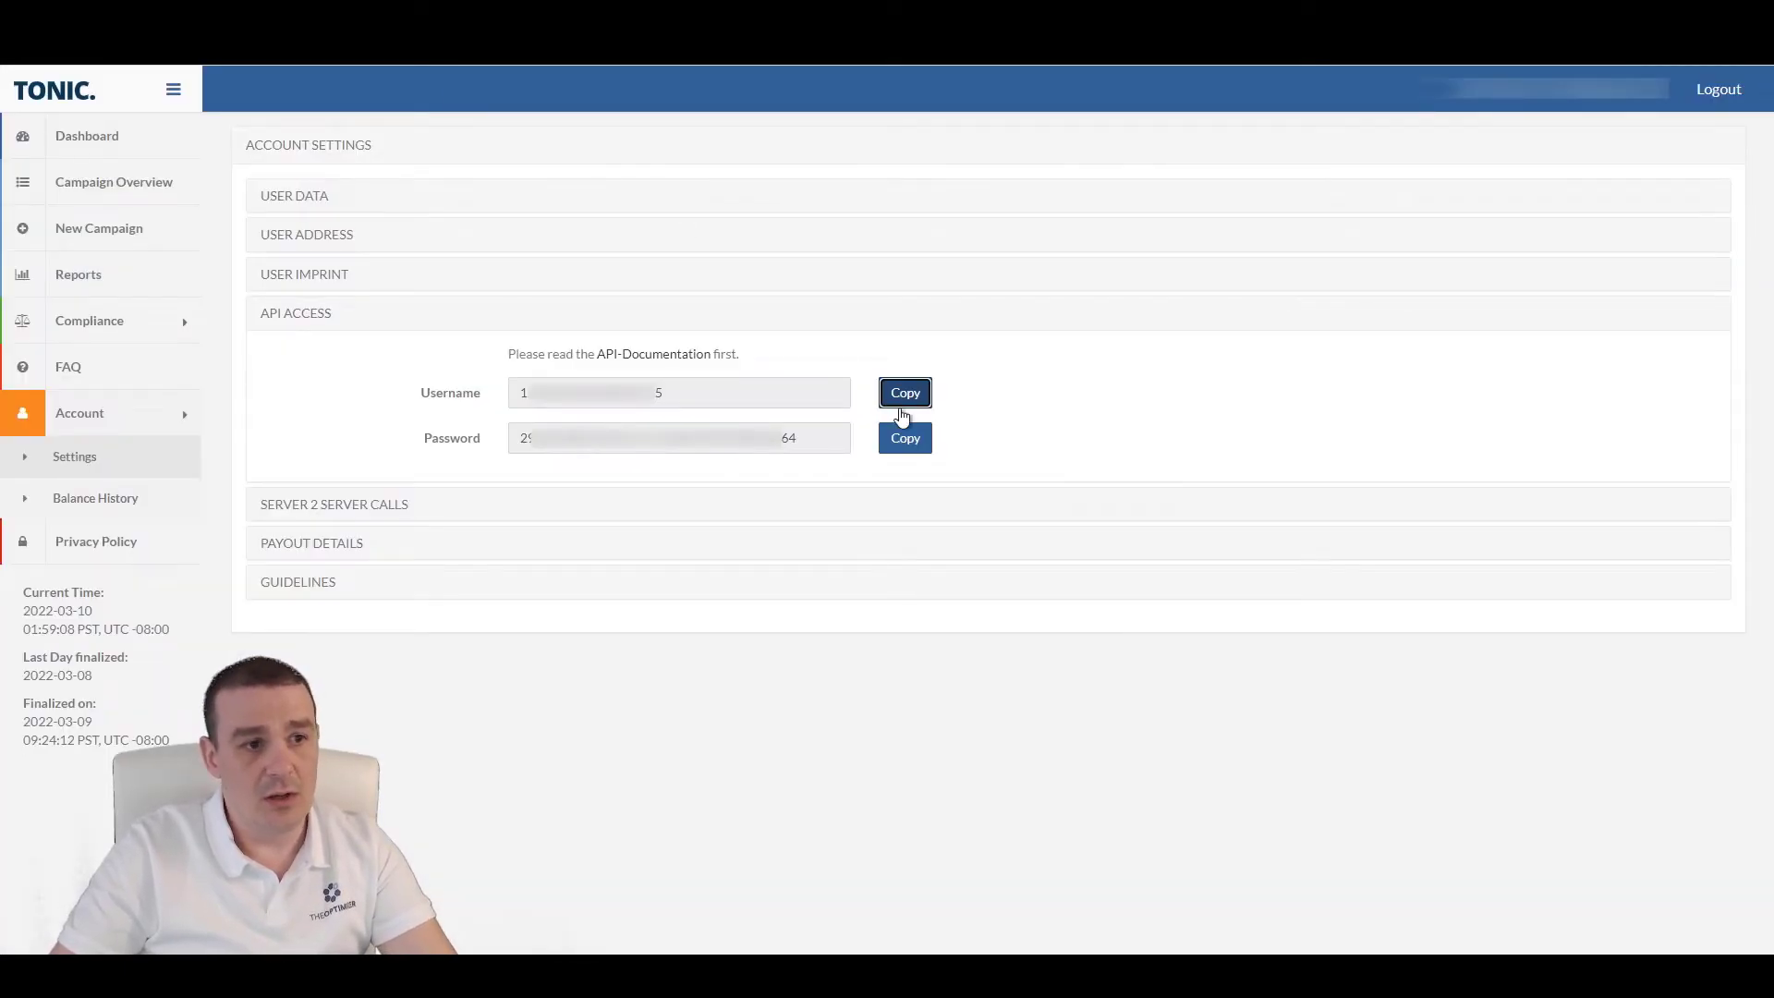
{"action": "left_click", "coordinate": [891, 453]}
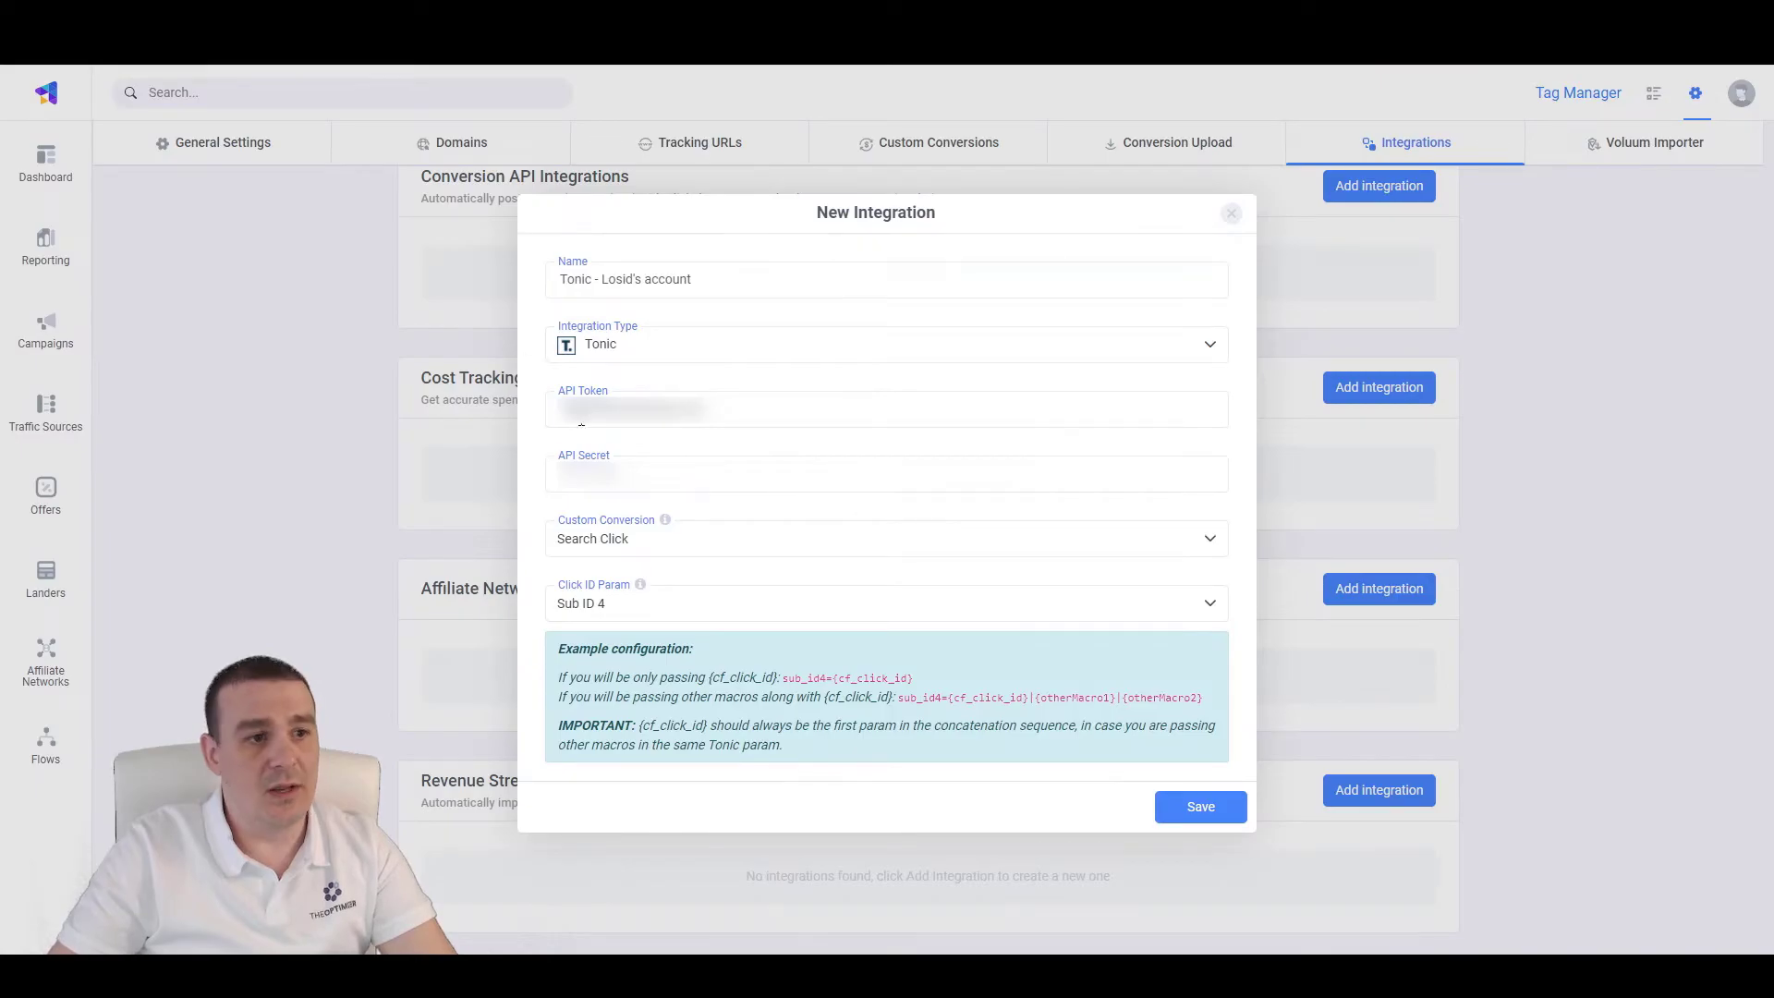
{"action": "key", "text": "ctrl+v"}
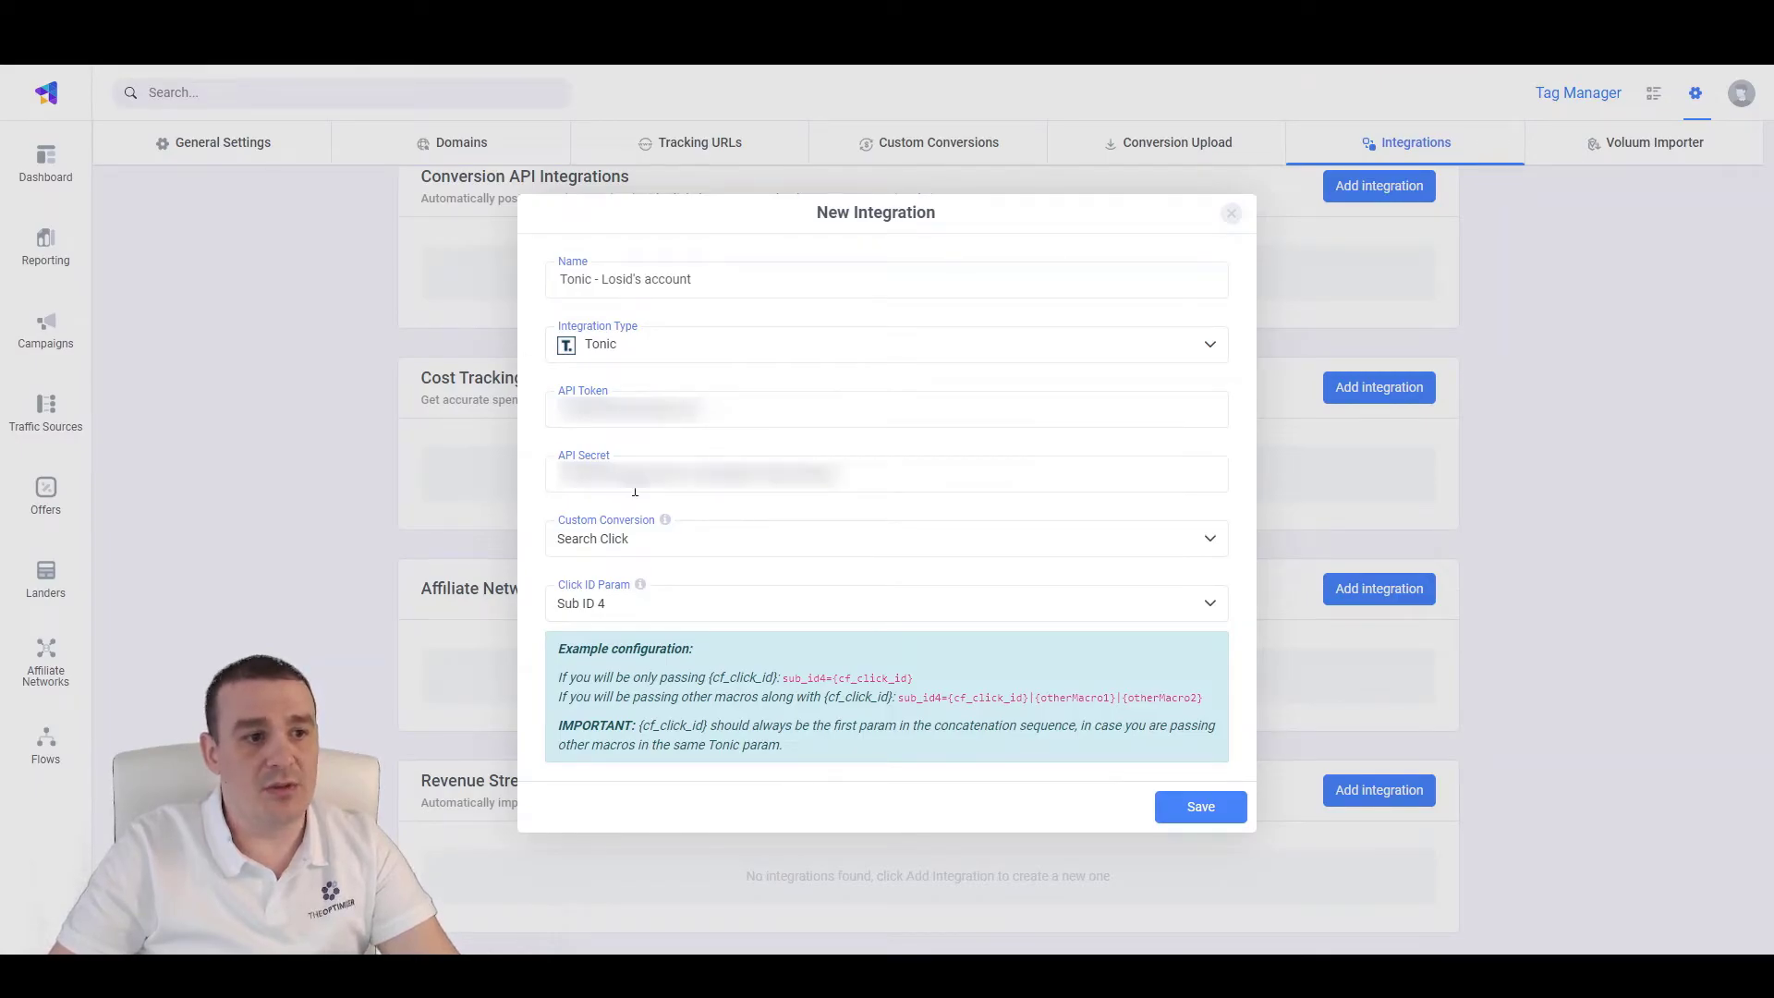
{"action": "left_click", "coordinate": [1201, 808]}
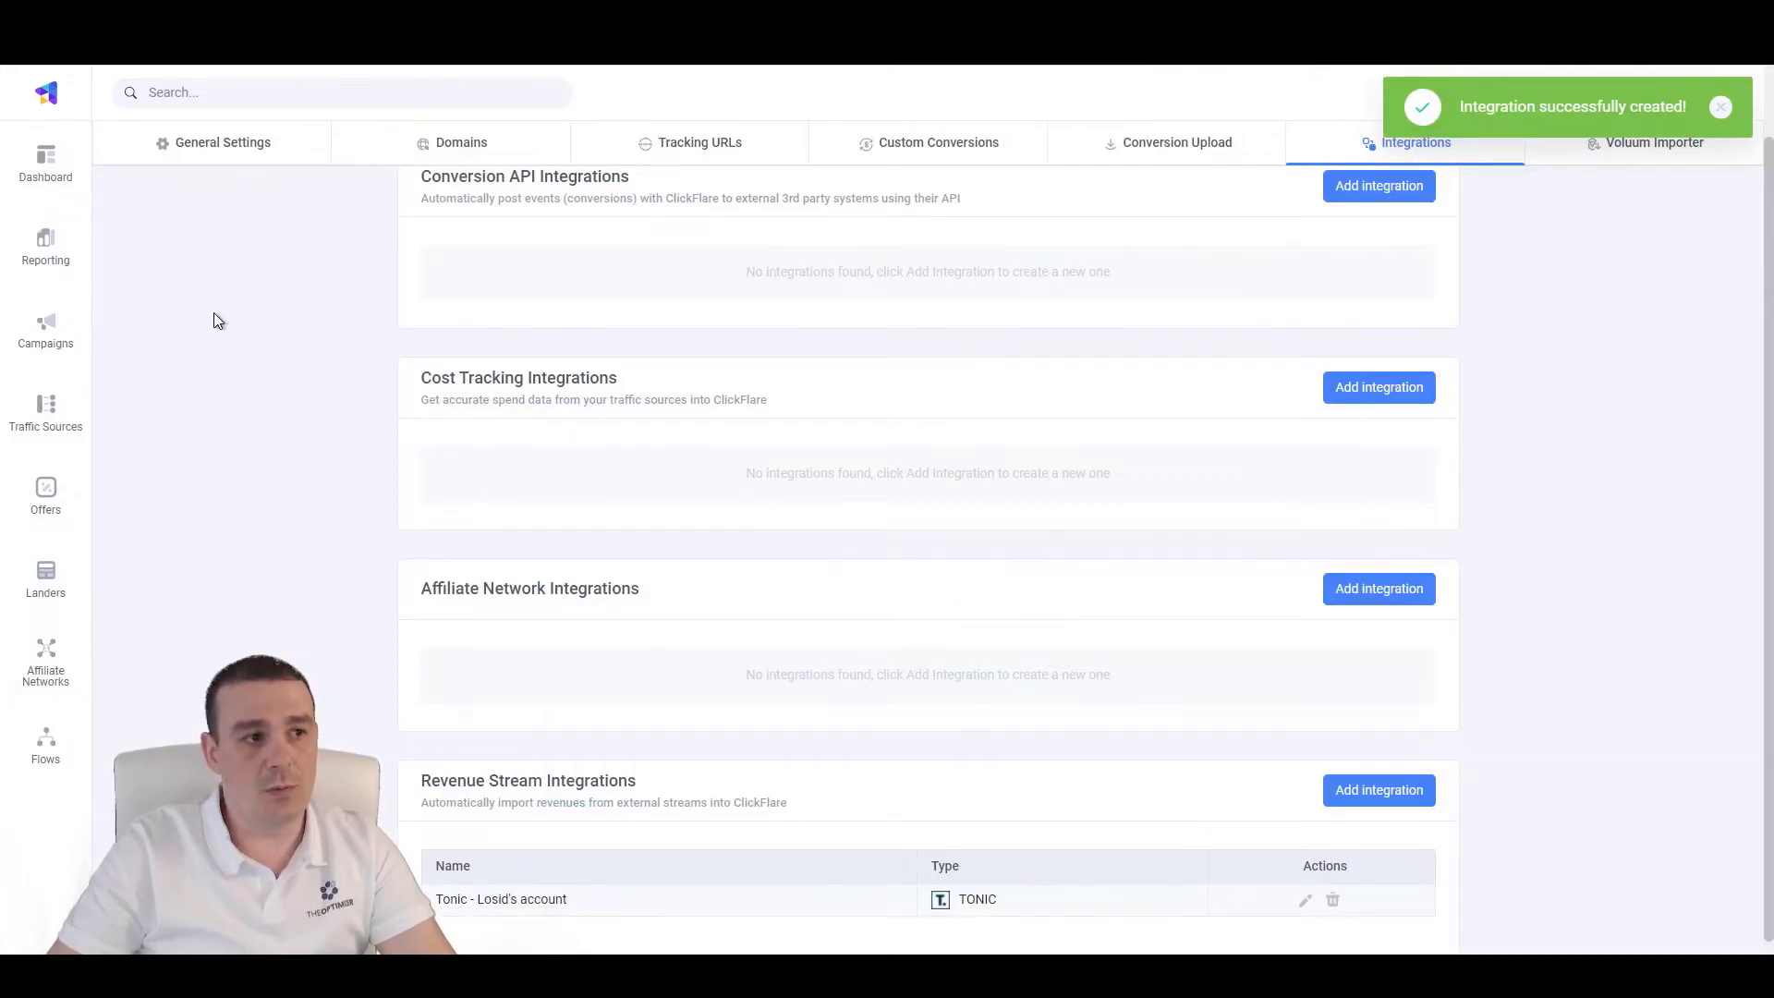
Go to Campaigns and open a blank New Campaign form
{"action": "left_click", "coordinate": [28, 331]}
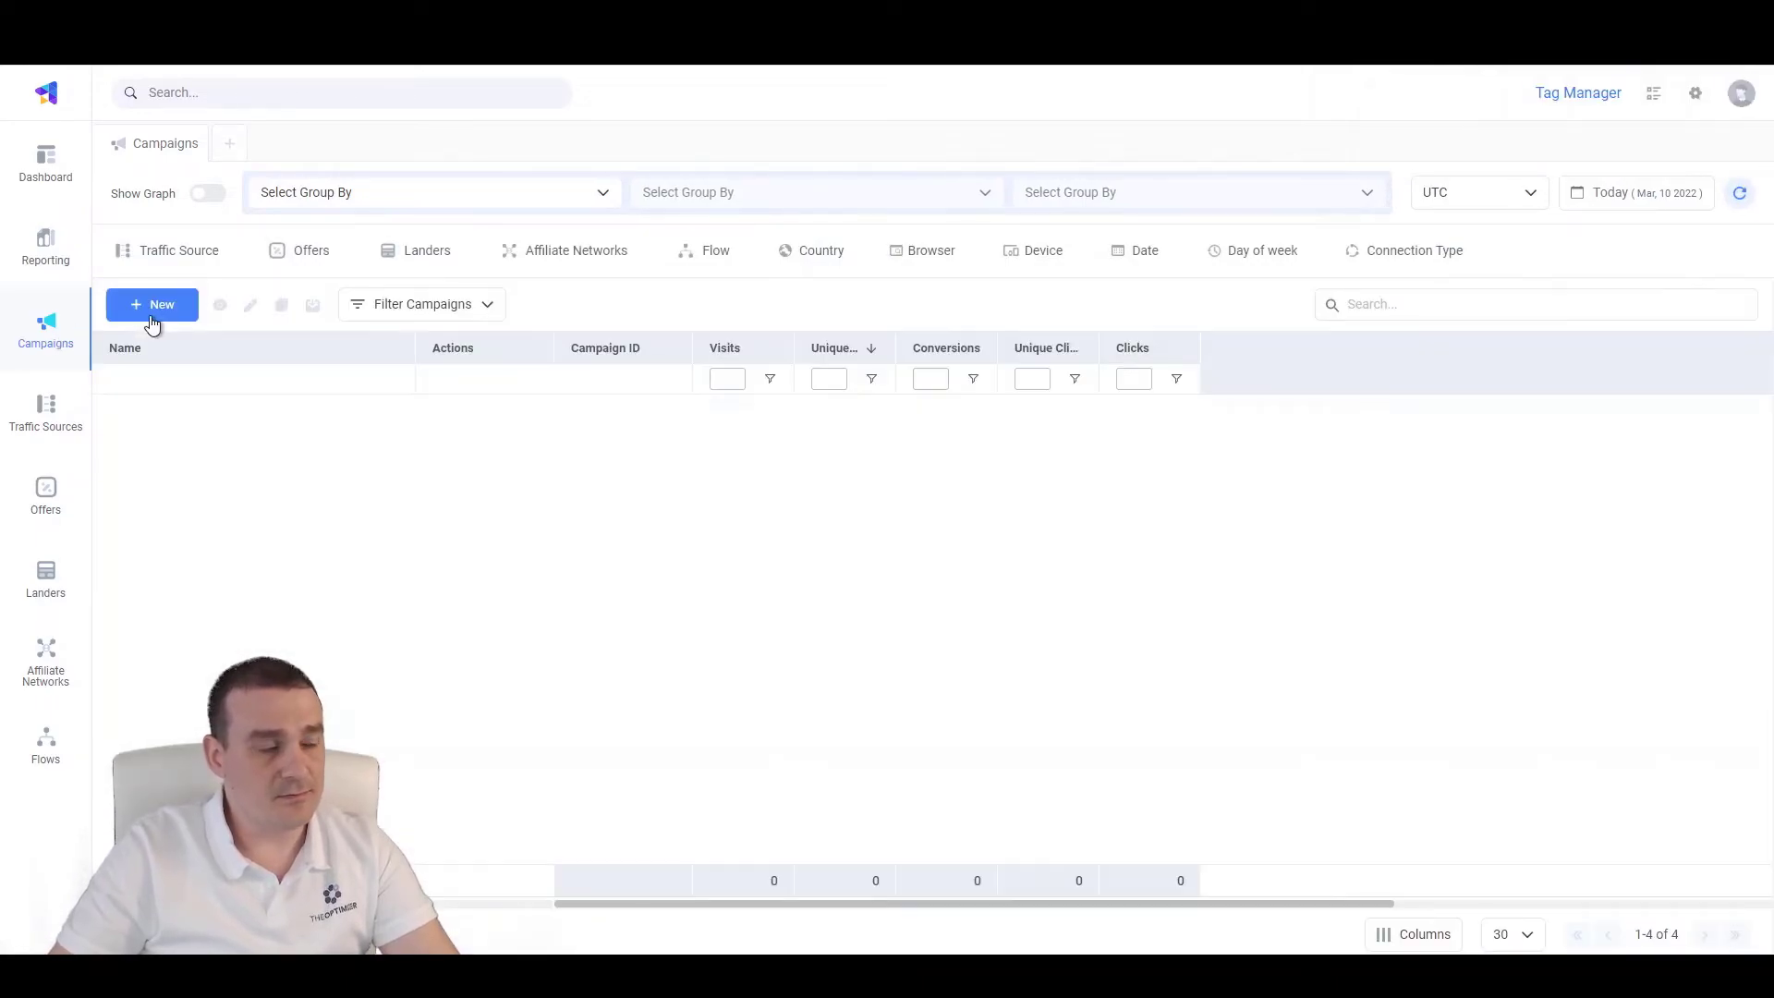
{"action": "left_click", "coordinate": [157, 316]}
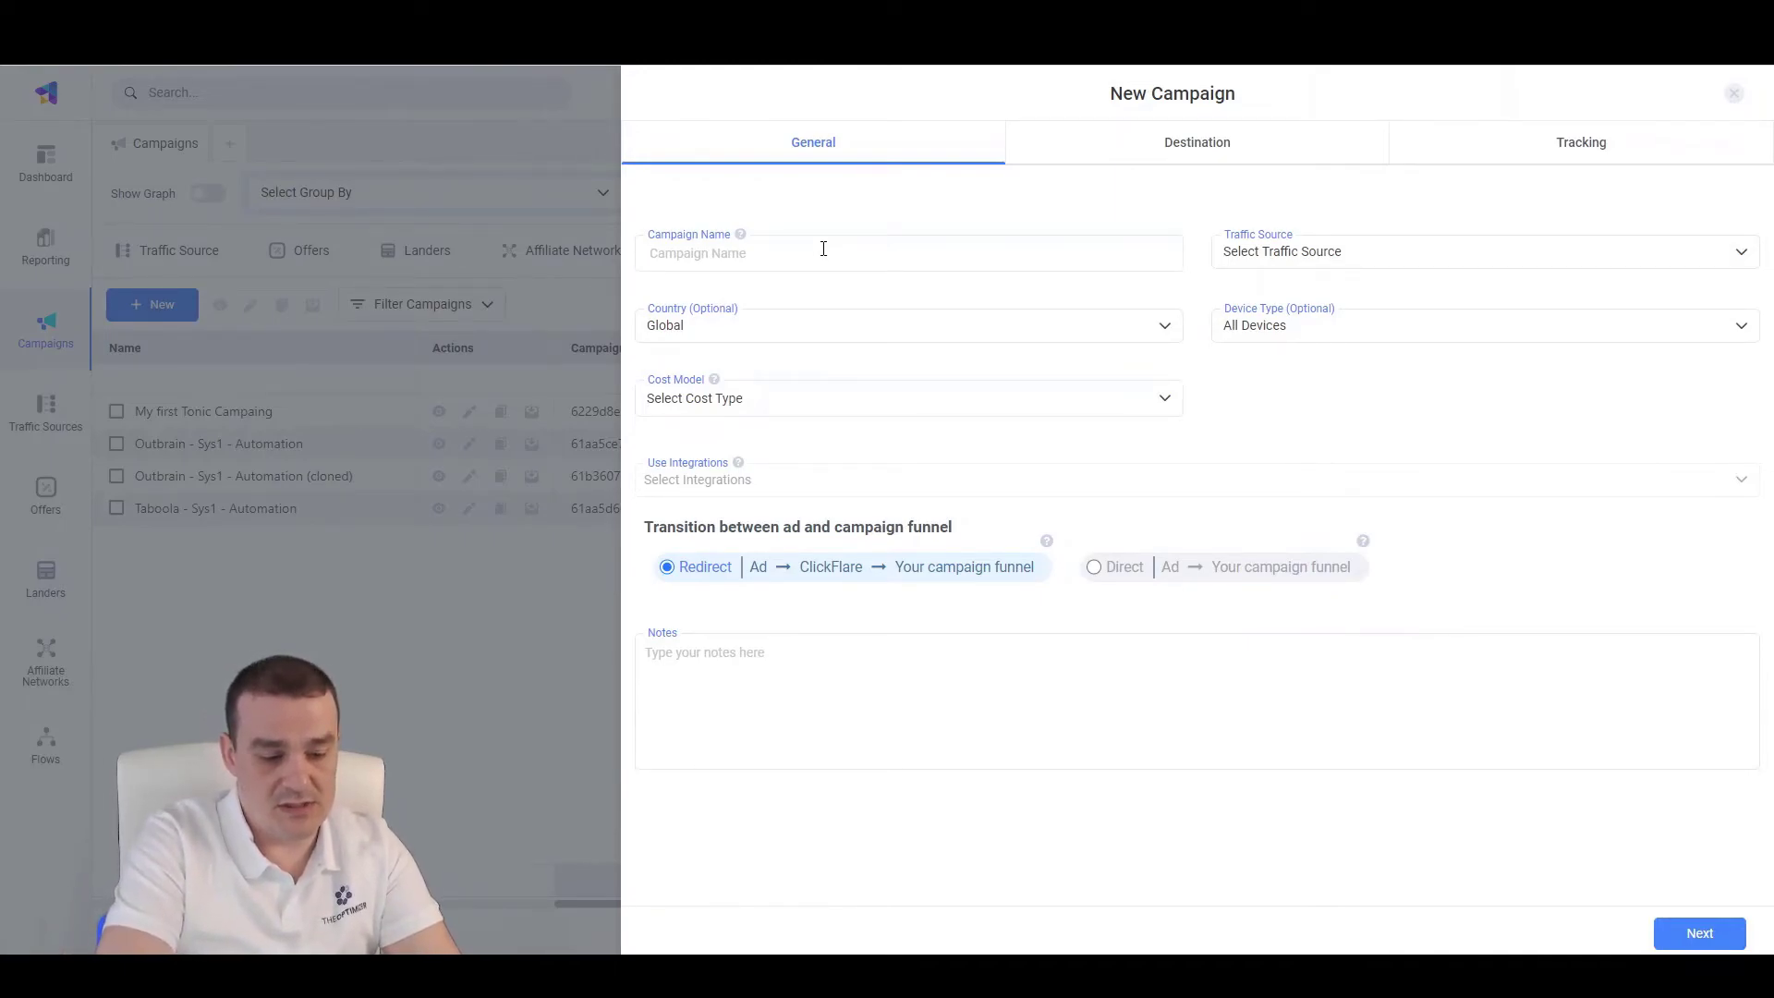
Name the campaign 'US - Tonic - Search Camp 1', traffic source Taboola, cost model No Tracked
{"action": "type", "text": "US - Tonic"}
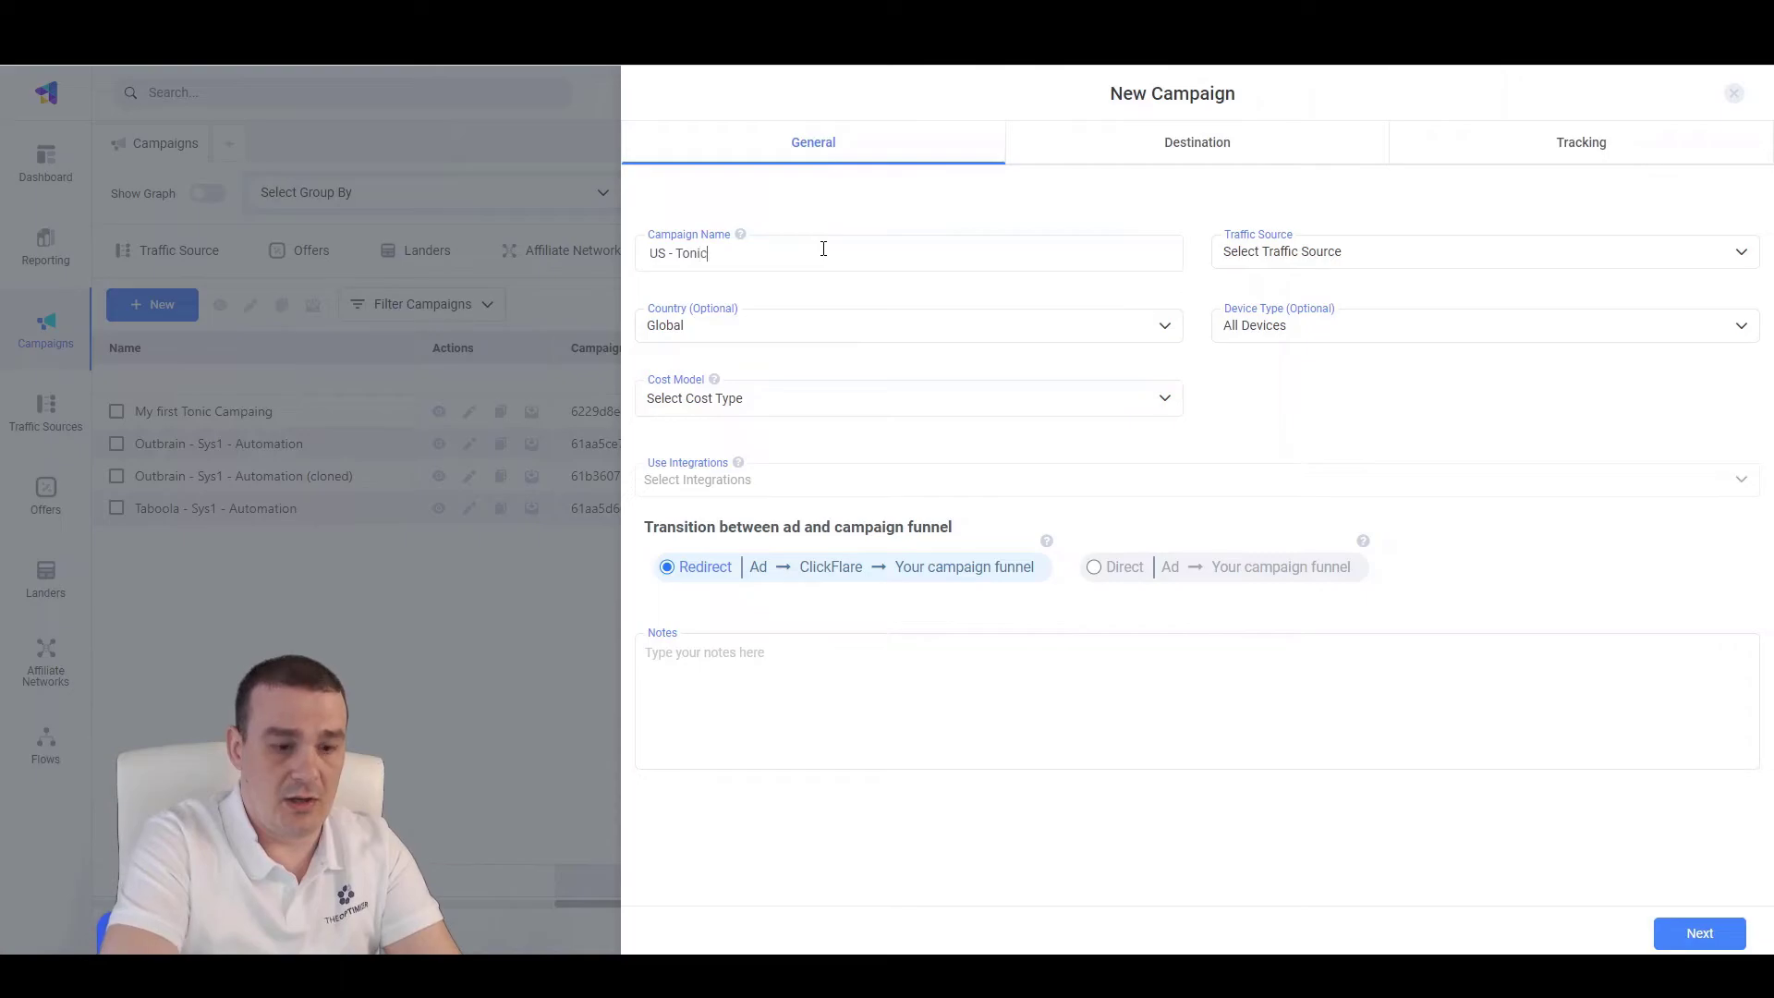
{"action": "type", "text": " - Search Camp 1"}
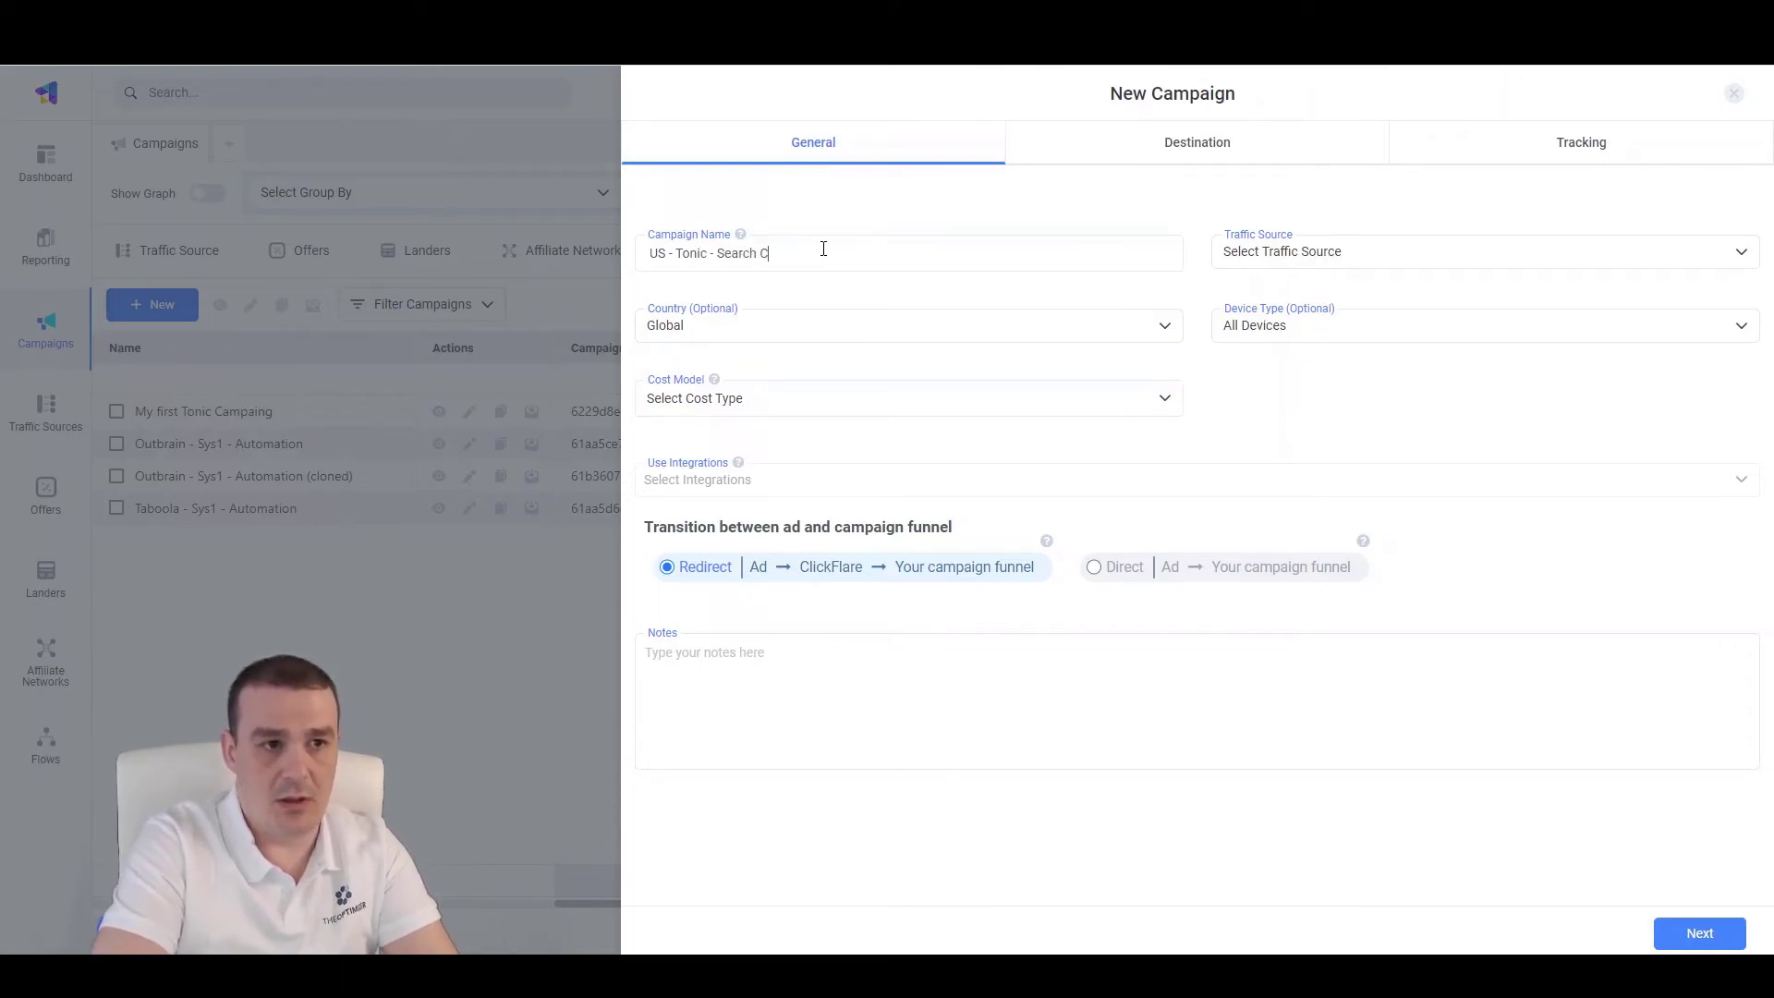
{"action": "left_click", "coordinate": [1443, 249]}
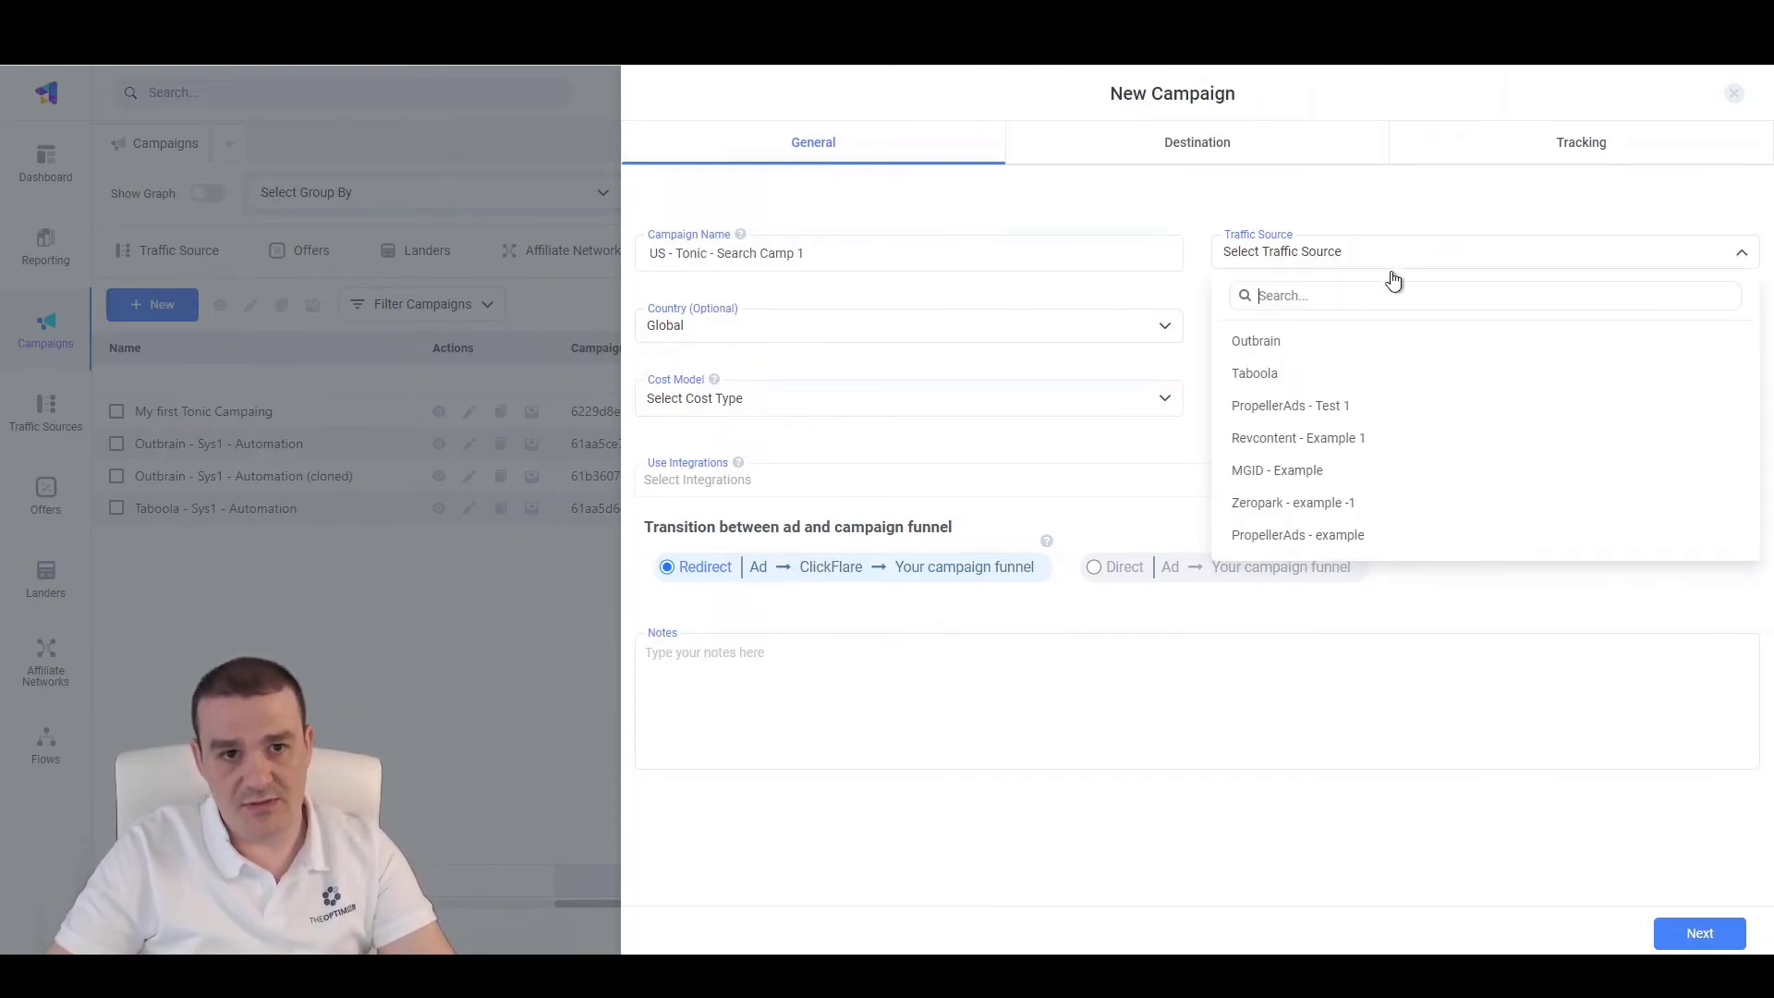
{"action": "left_click", "coordinate": [1300, 371]}
{"action": "left_click", "coordinate": [676, 402]}
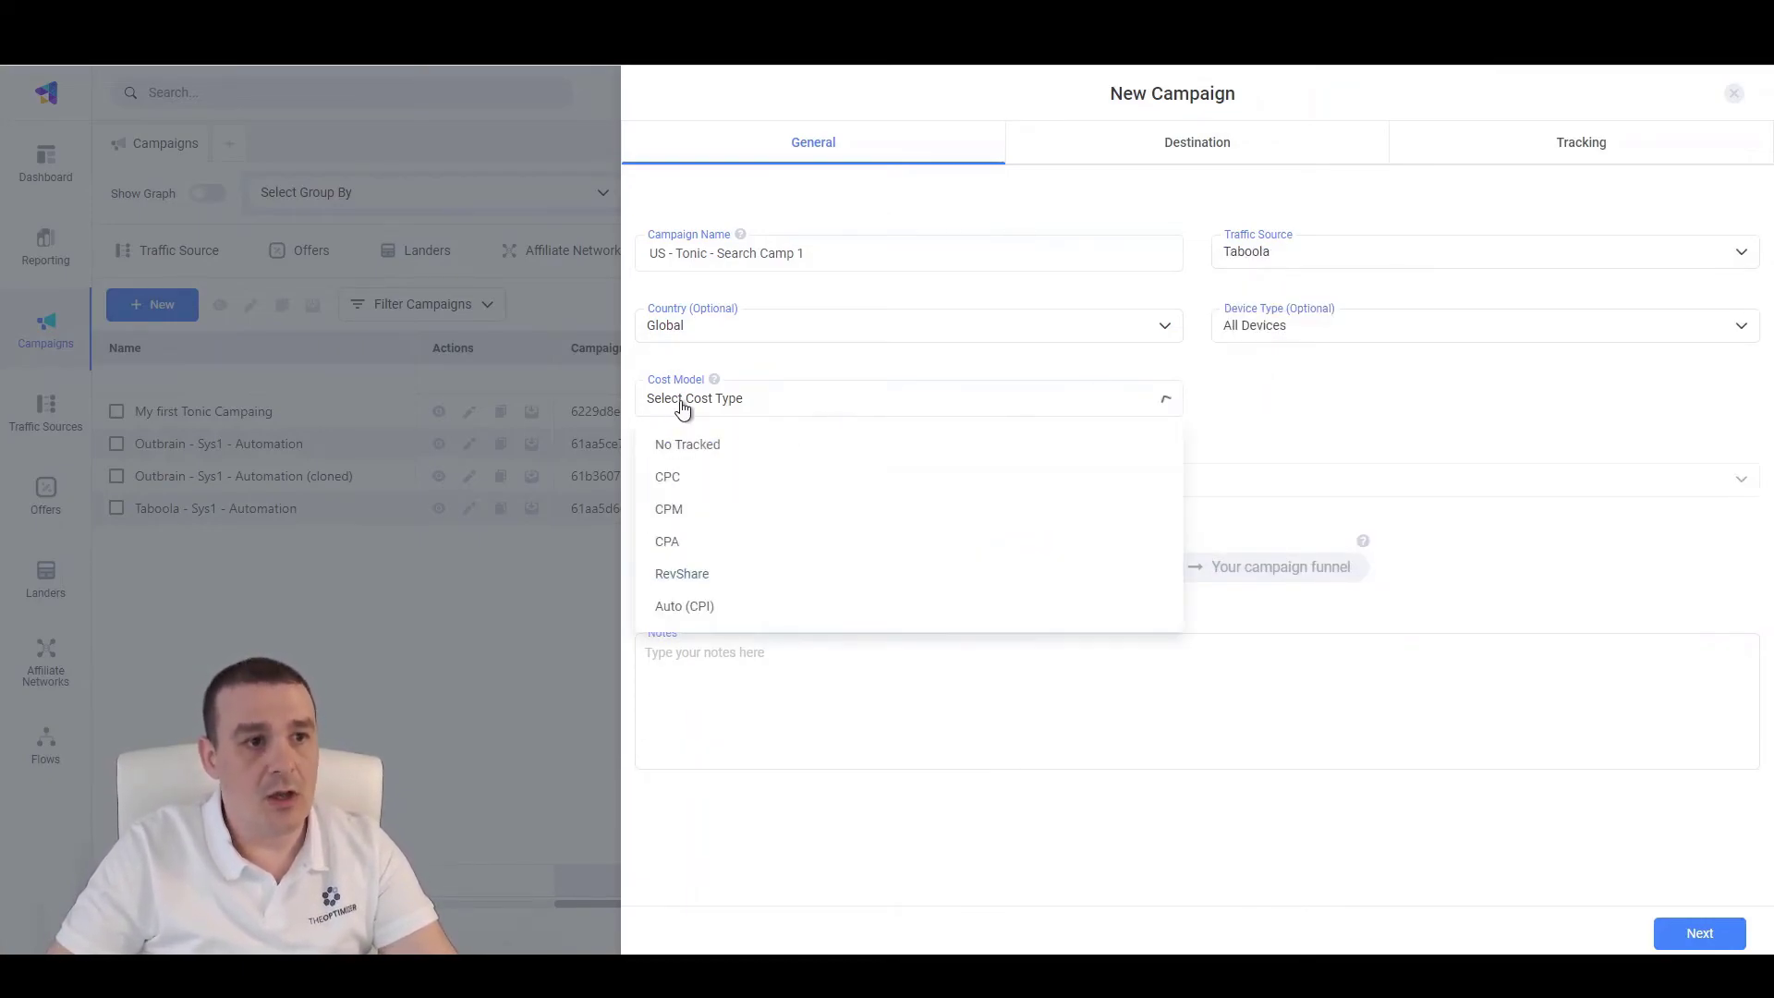
{"action": "left_click", "coordinate": [687, 446]}
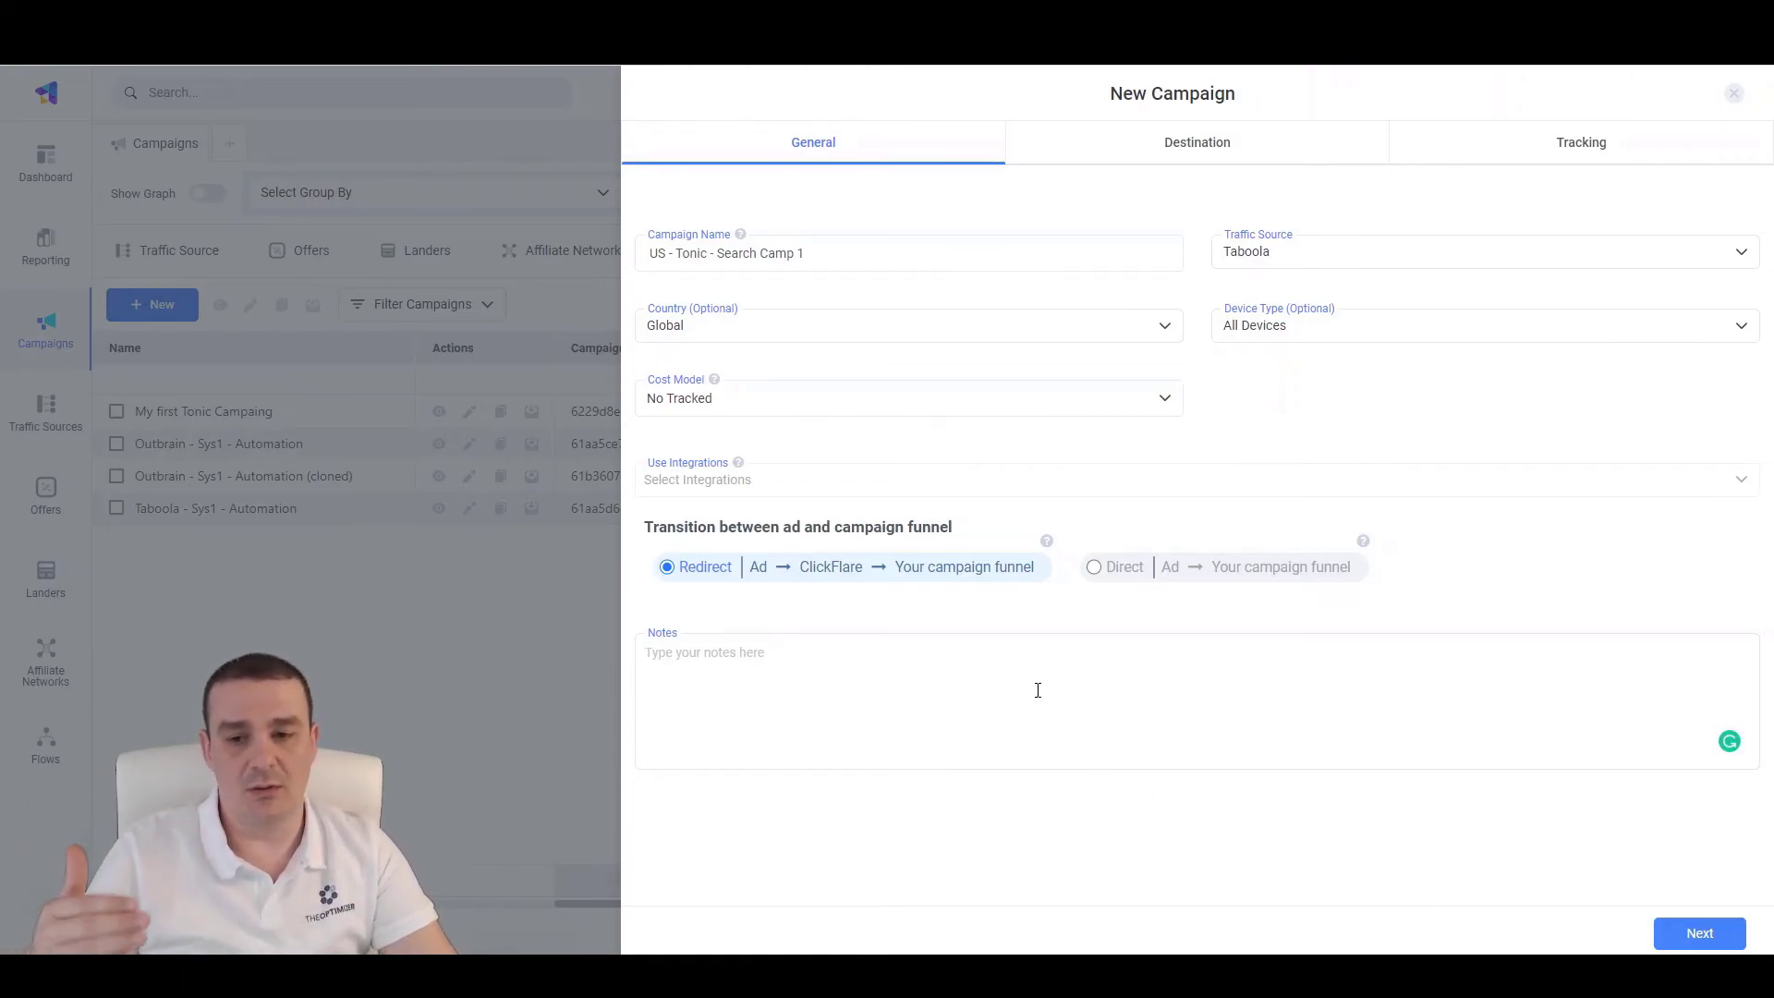
Route the campaign offers-only to Tonic Search Offer 1 and save it
{"action": "left_click", "coordinate": [1703, 935]}
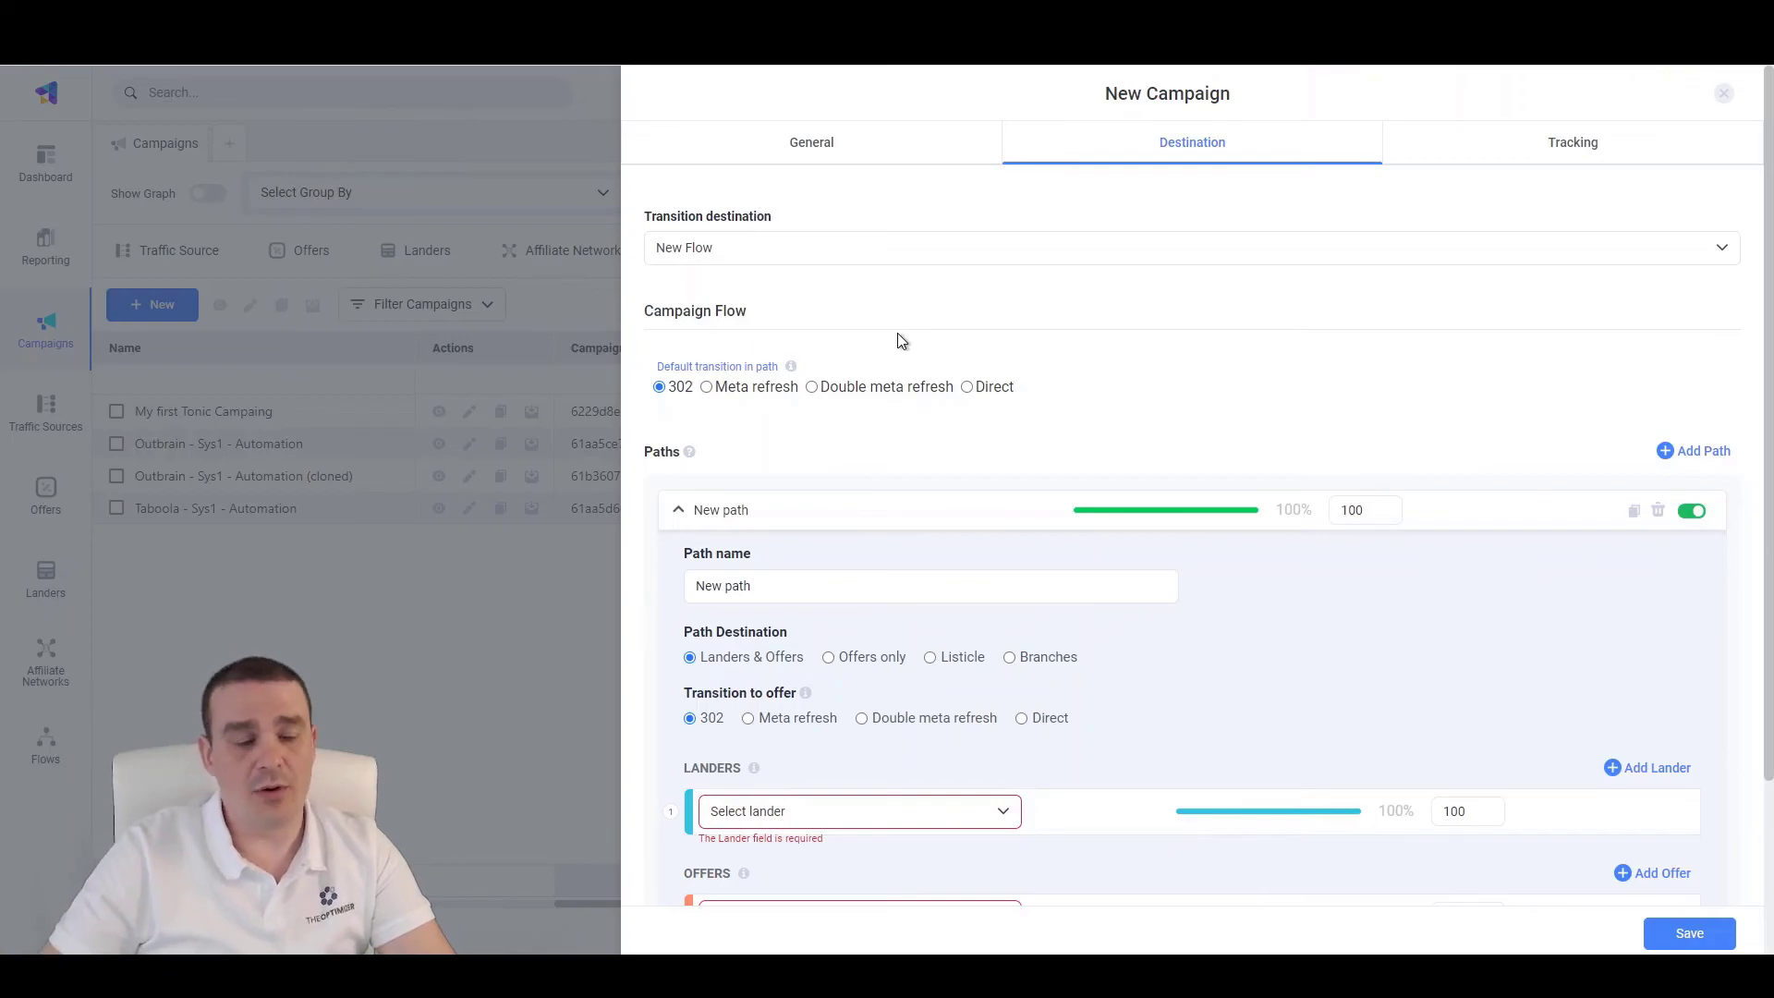
{"action": "left_click", "coordinate": [828, 658]}
{"action": "scroll", "coordinate": [834, 668], "scroll_direction": "down", "scroll_amount": 1}
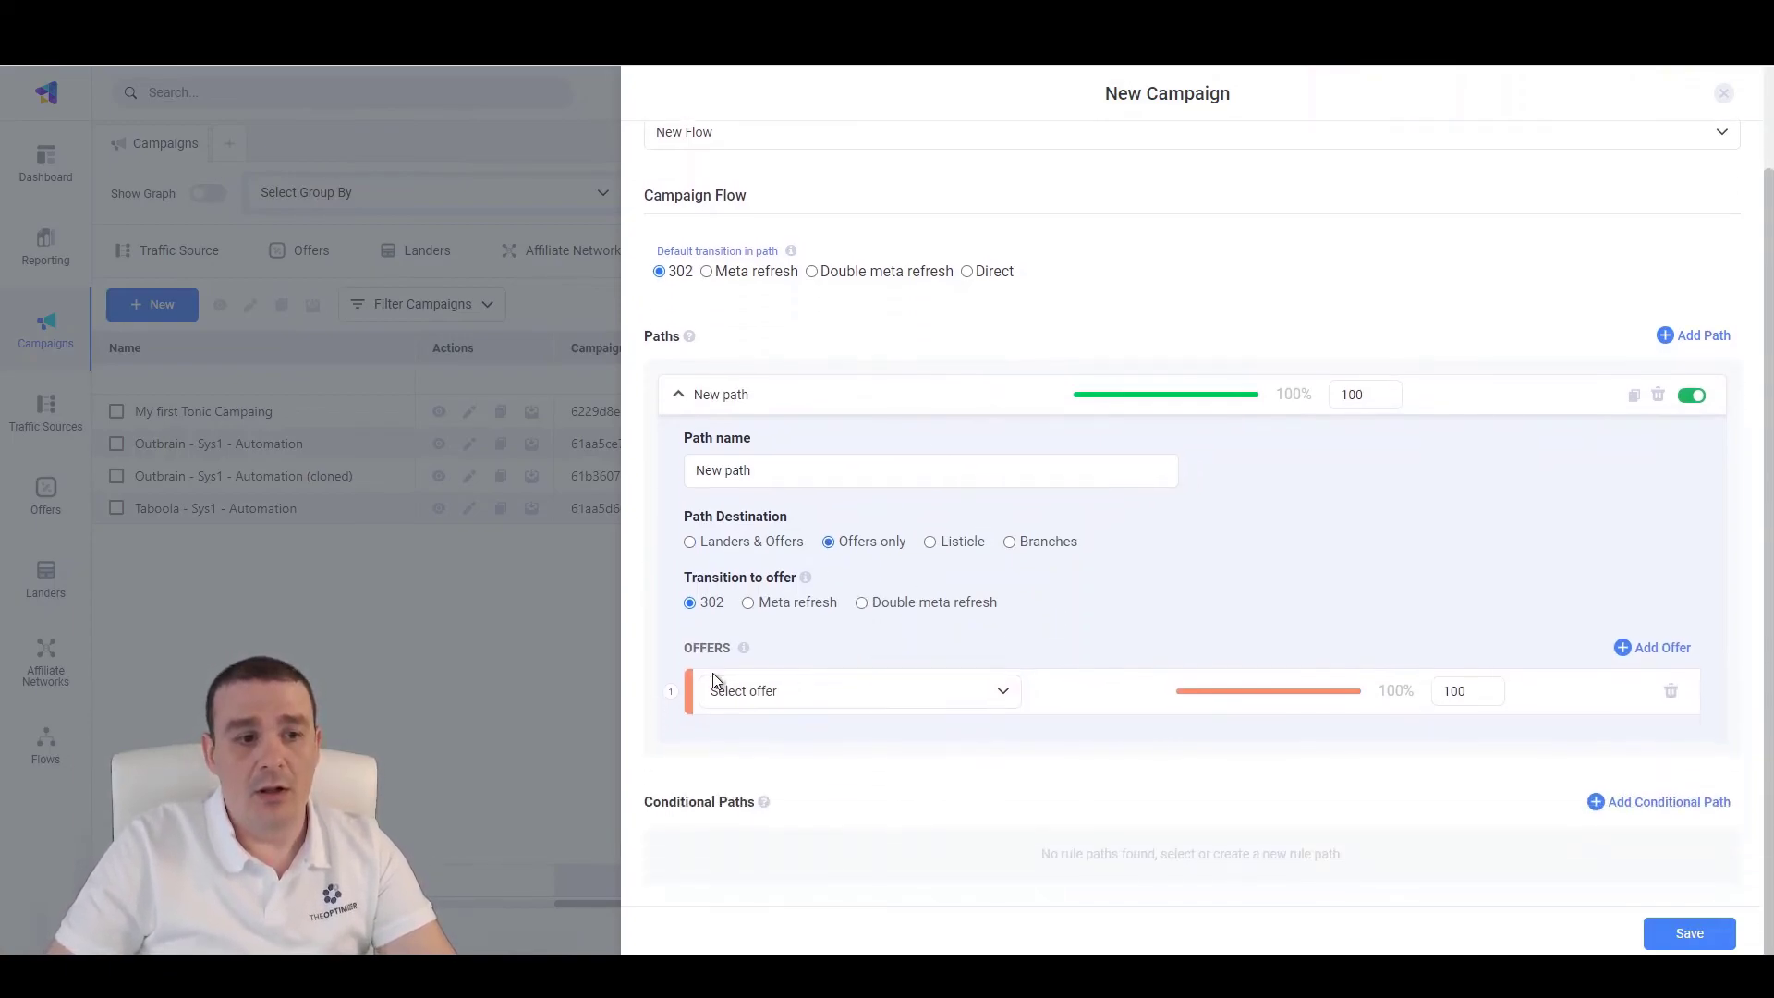
{"action": "left_click", "coordinate": [760, 692]}
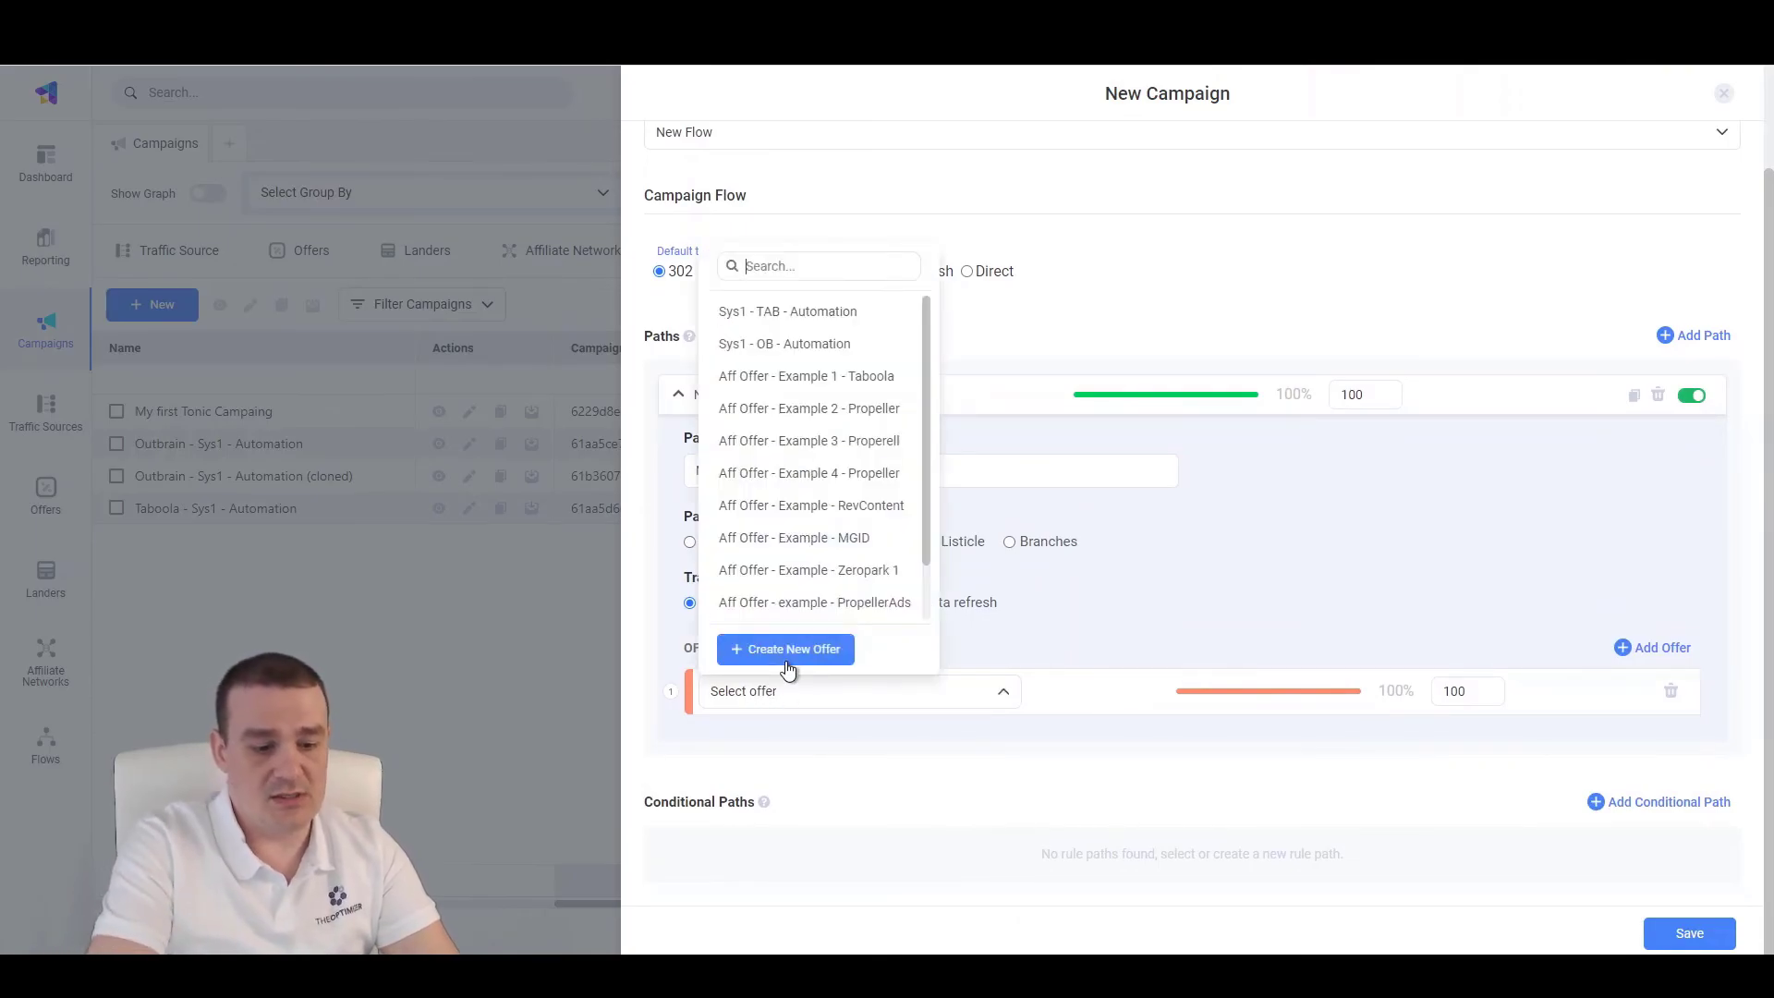
{"action": "type", "text": "toni"}
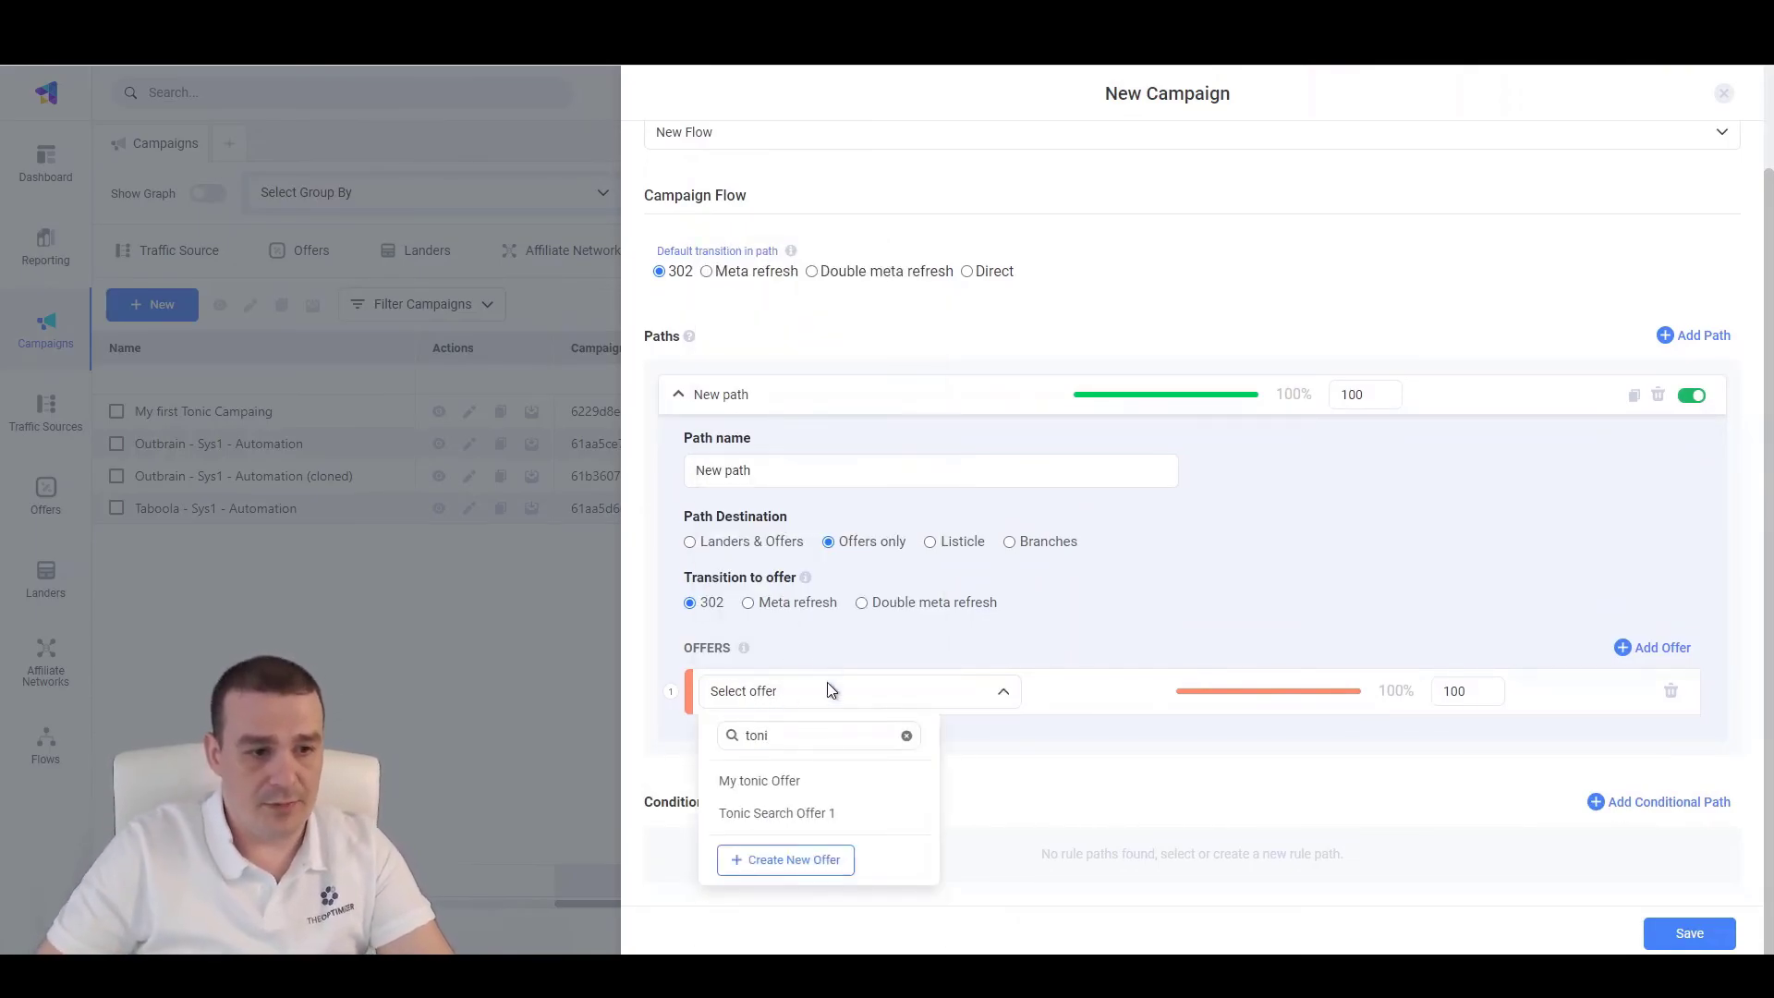
{"action": "left_click", "coordinate": [831, 817]}
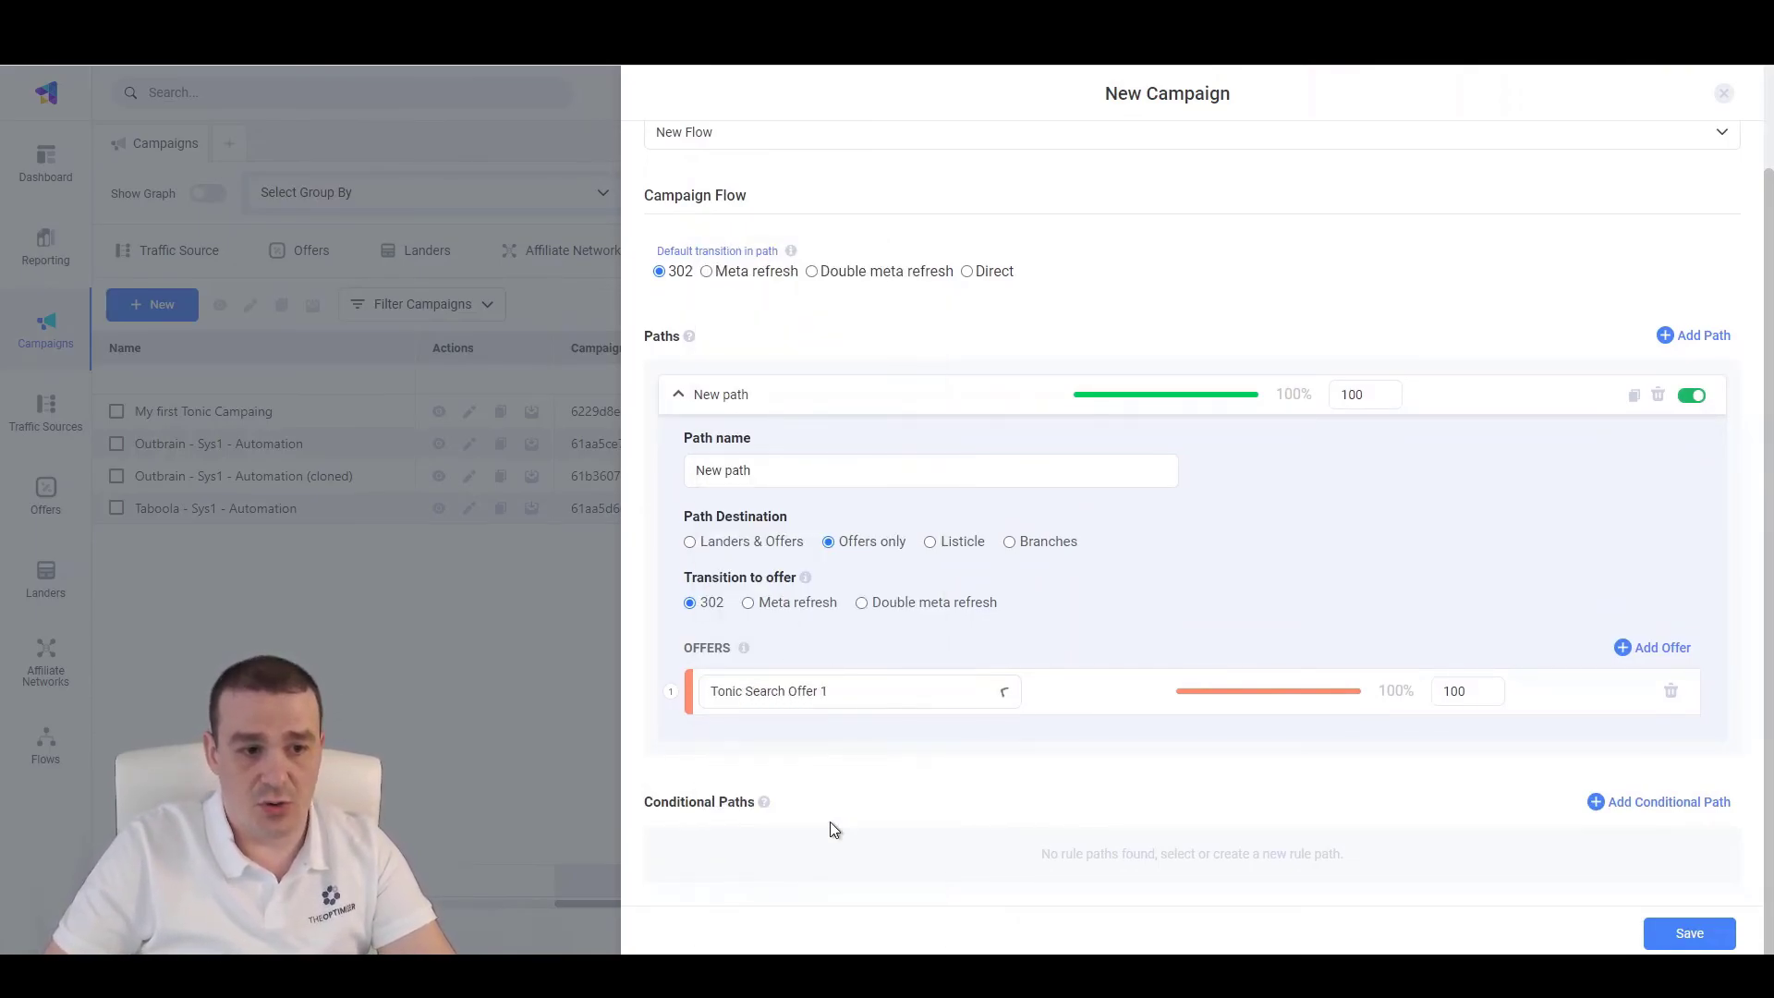
{"action": "left_click", "coordinate": [1707, 942]}
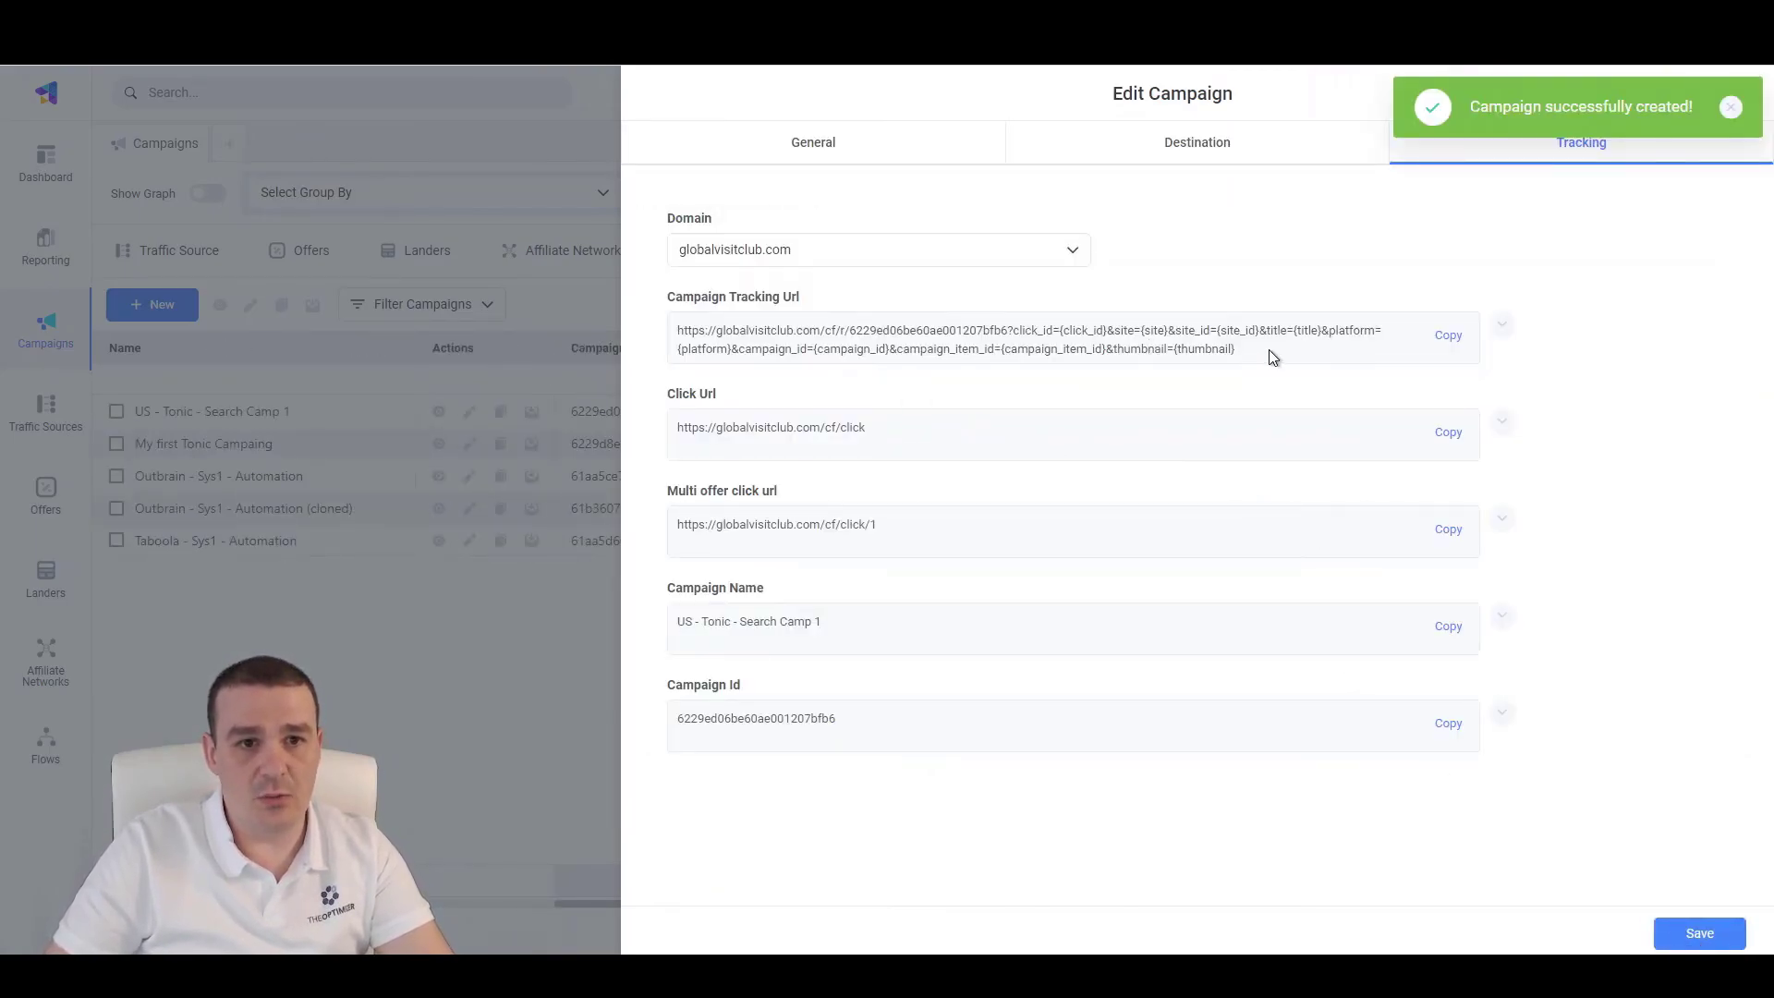
Copy the globalvisitclub.com campaign tracking URL, with its click_id, site, title and campaign tokens, to the clipboard
{"action": "left_click_drag", "start_coordinate": [1268, 349], "coordinate": [623, 331]}
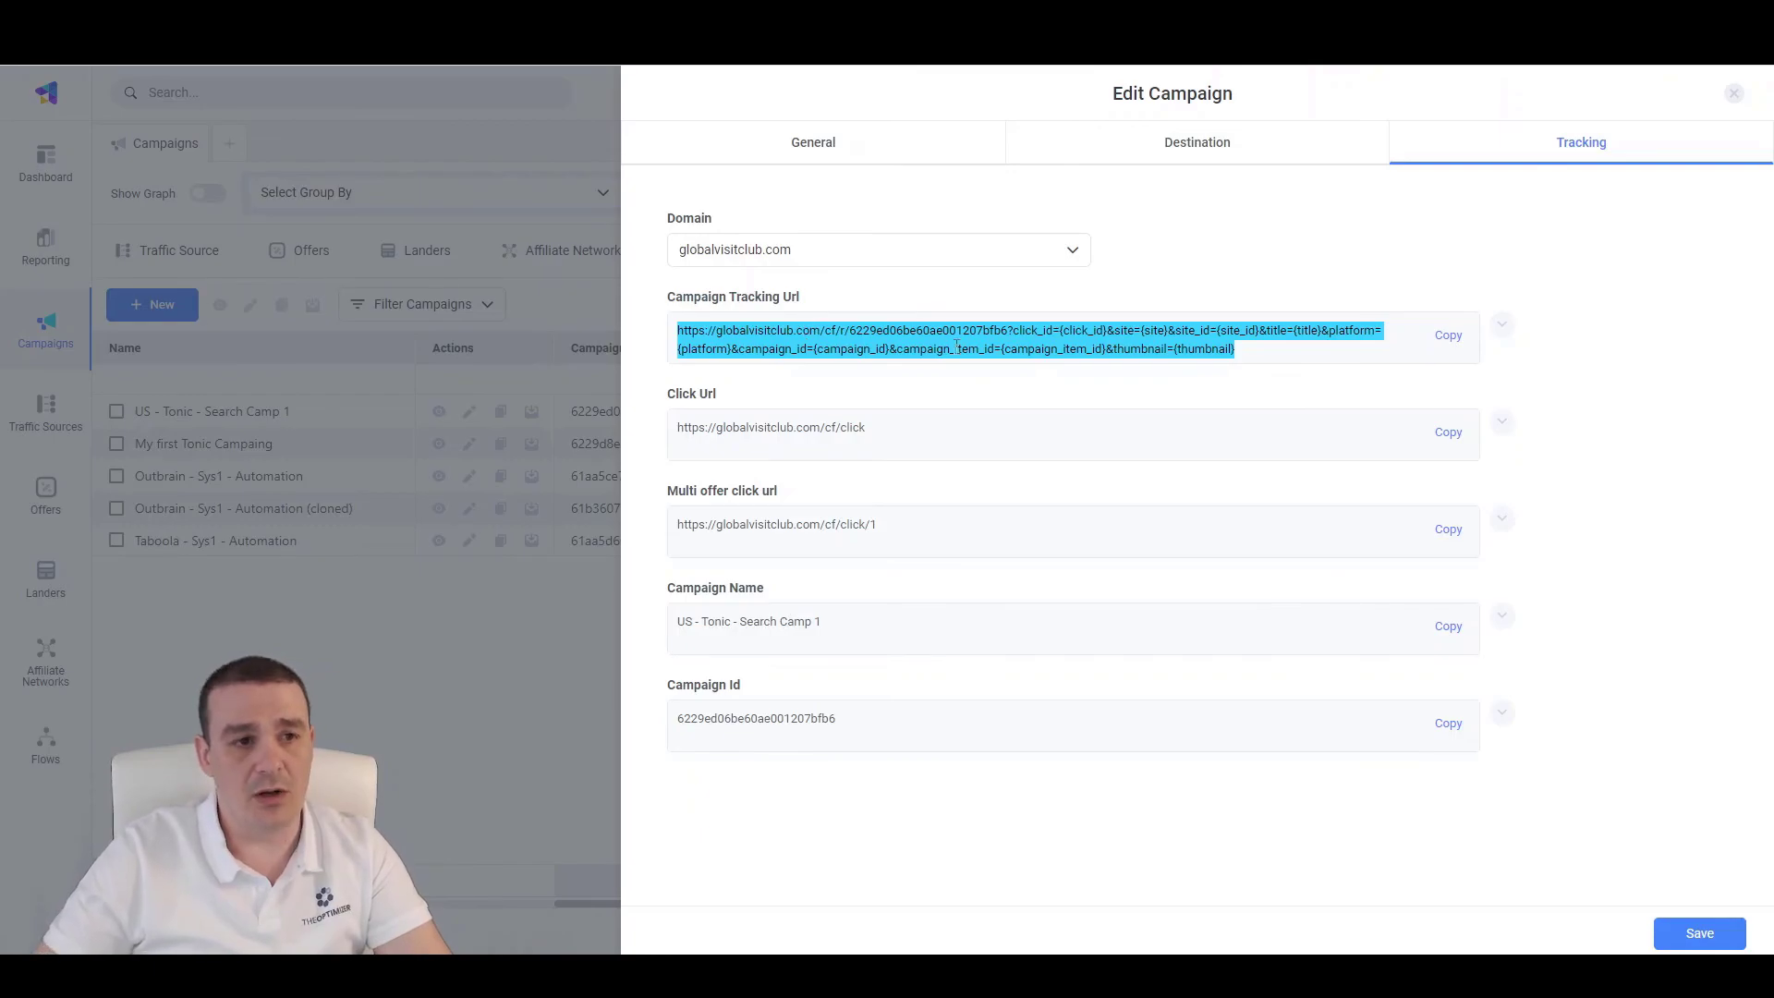
{"action": "left_click", "coordinate": [989, 356]}
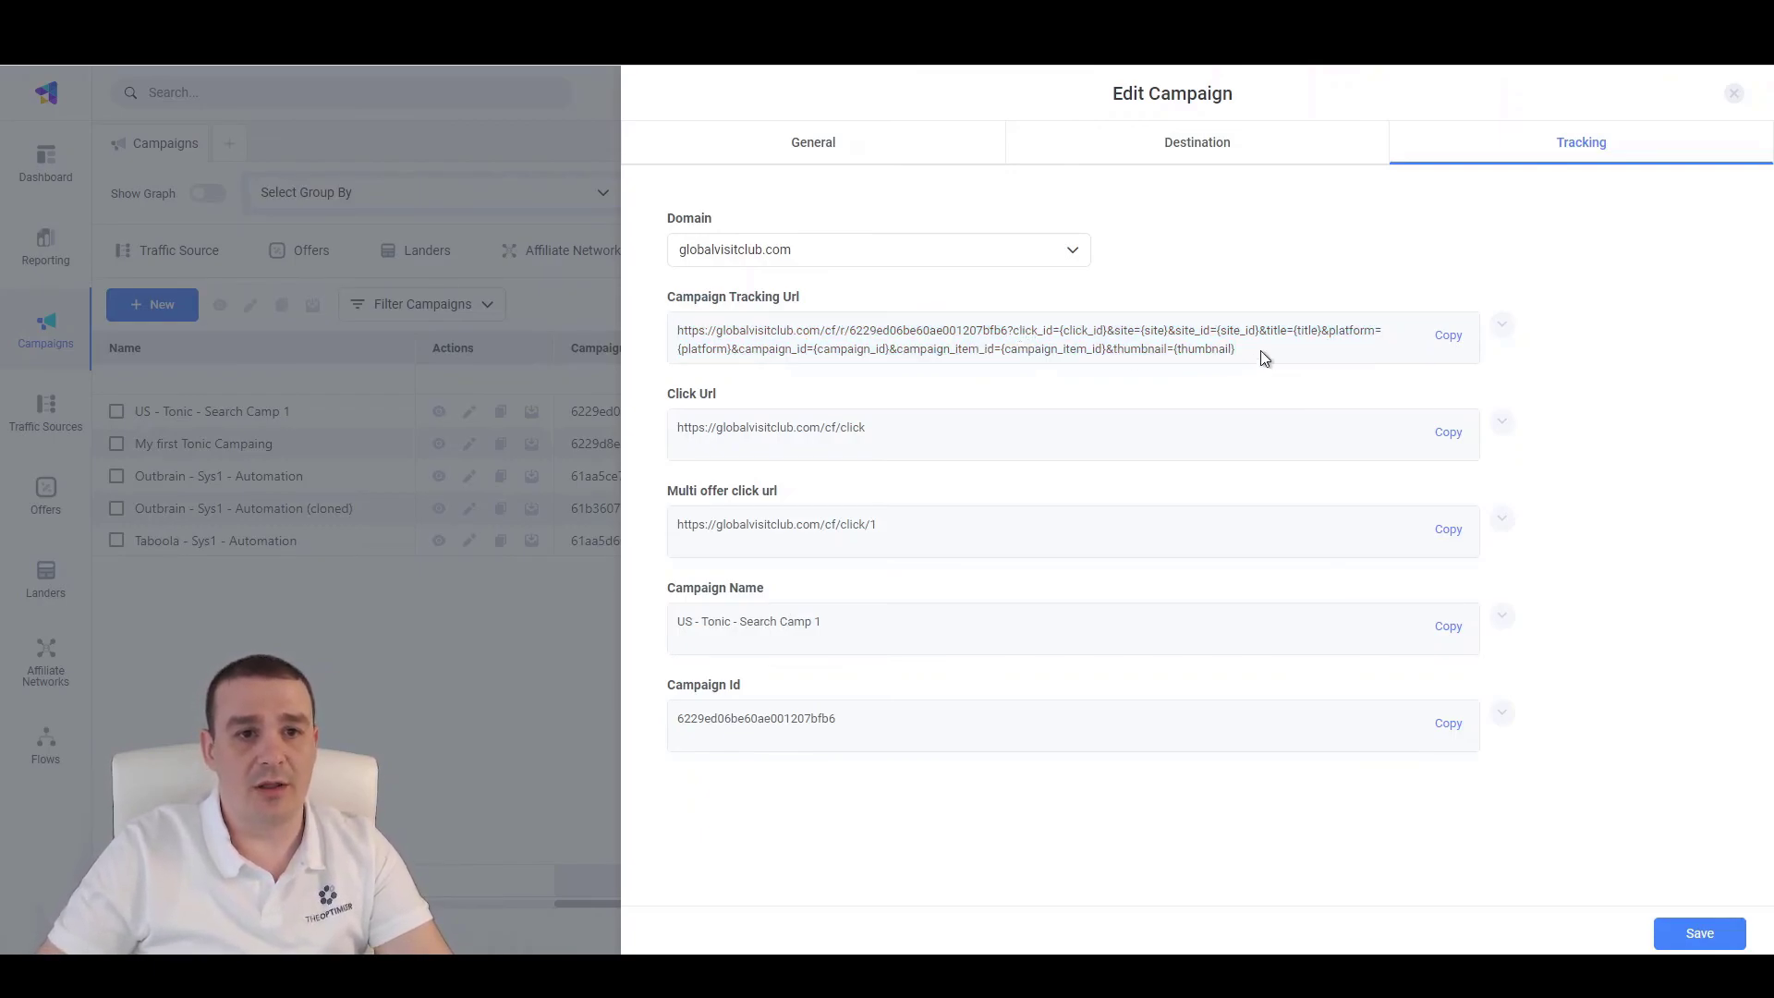
{"action": "left_click_drag", "start_coordinate": [1261, 355], "coordinate": [665, 344]}
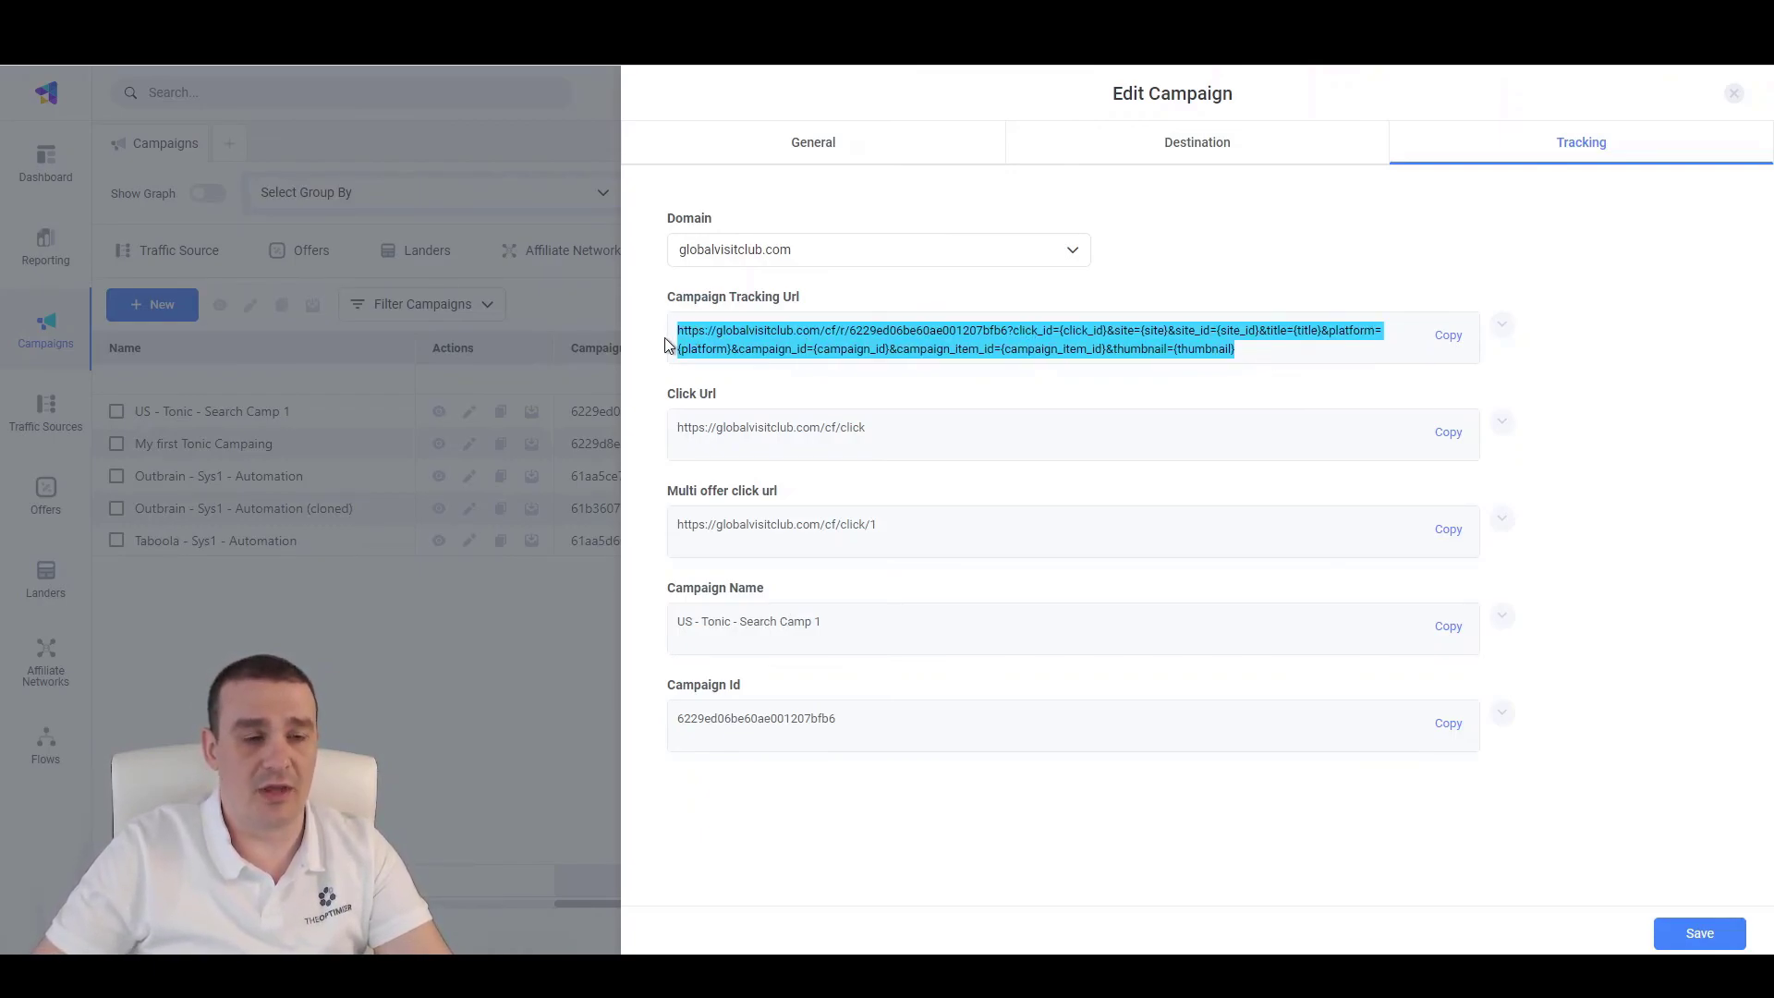
{"action": "left_click", "coordinate": [1450, 339]}
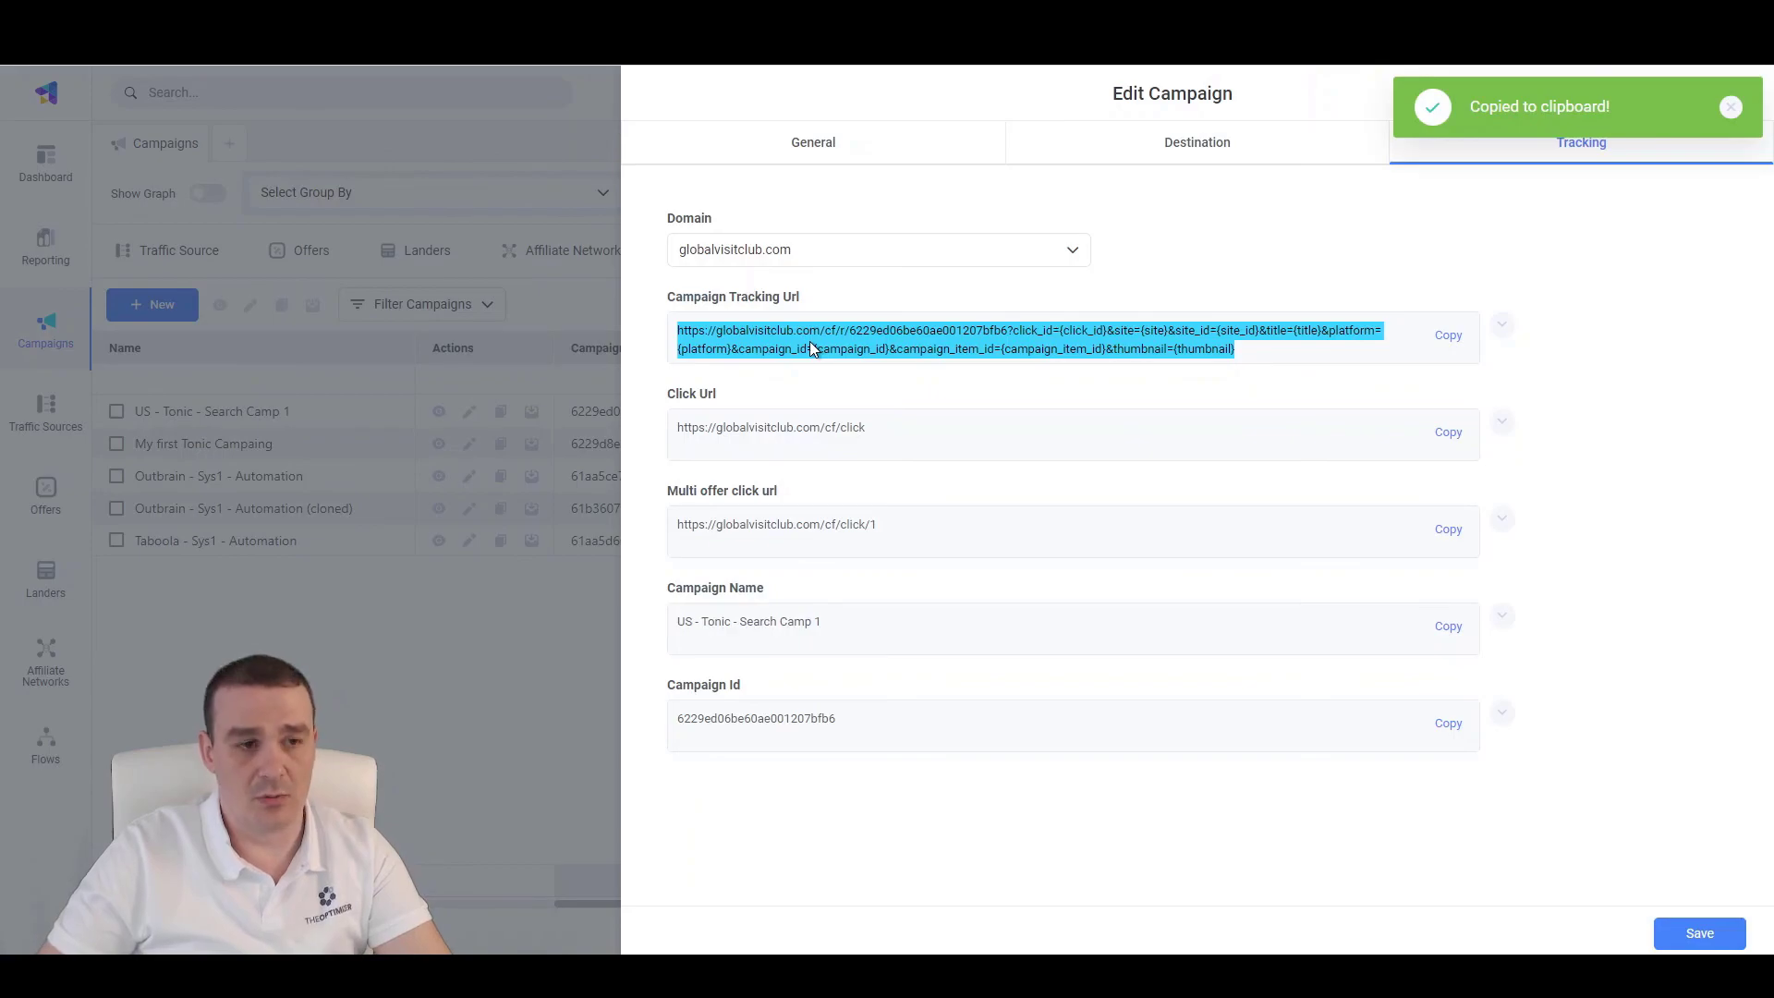
{"action": "left_click", "coordinate": [854, 334]}
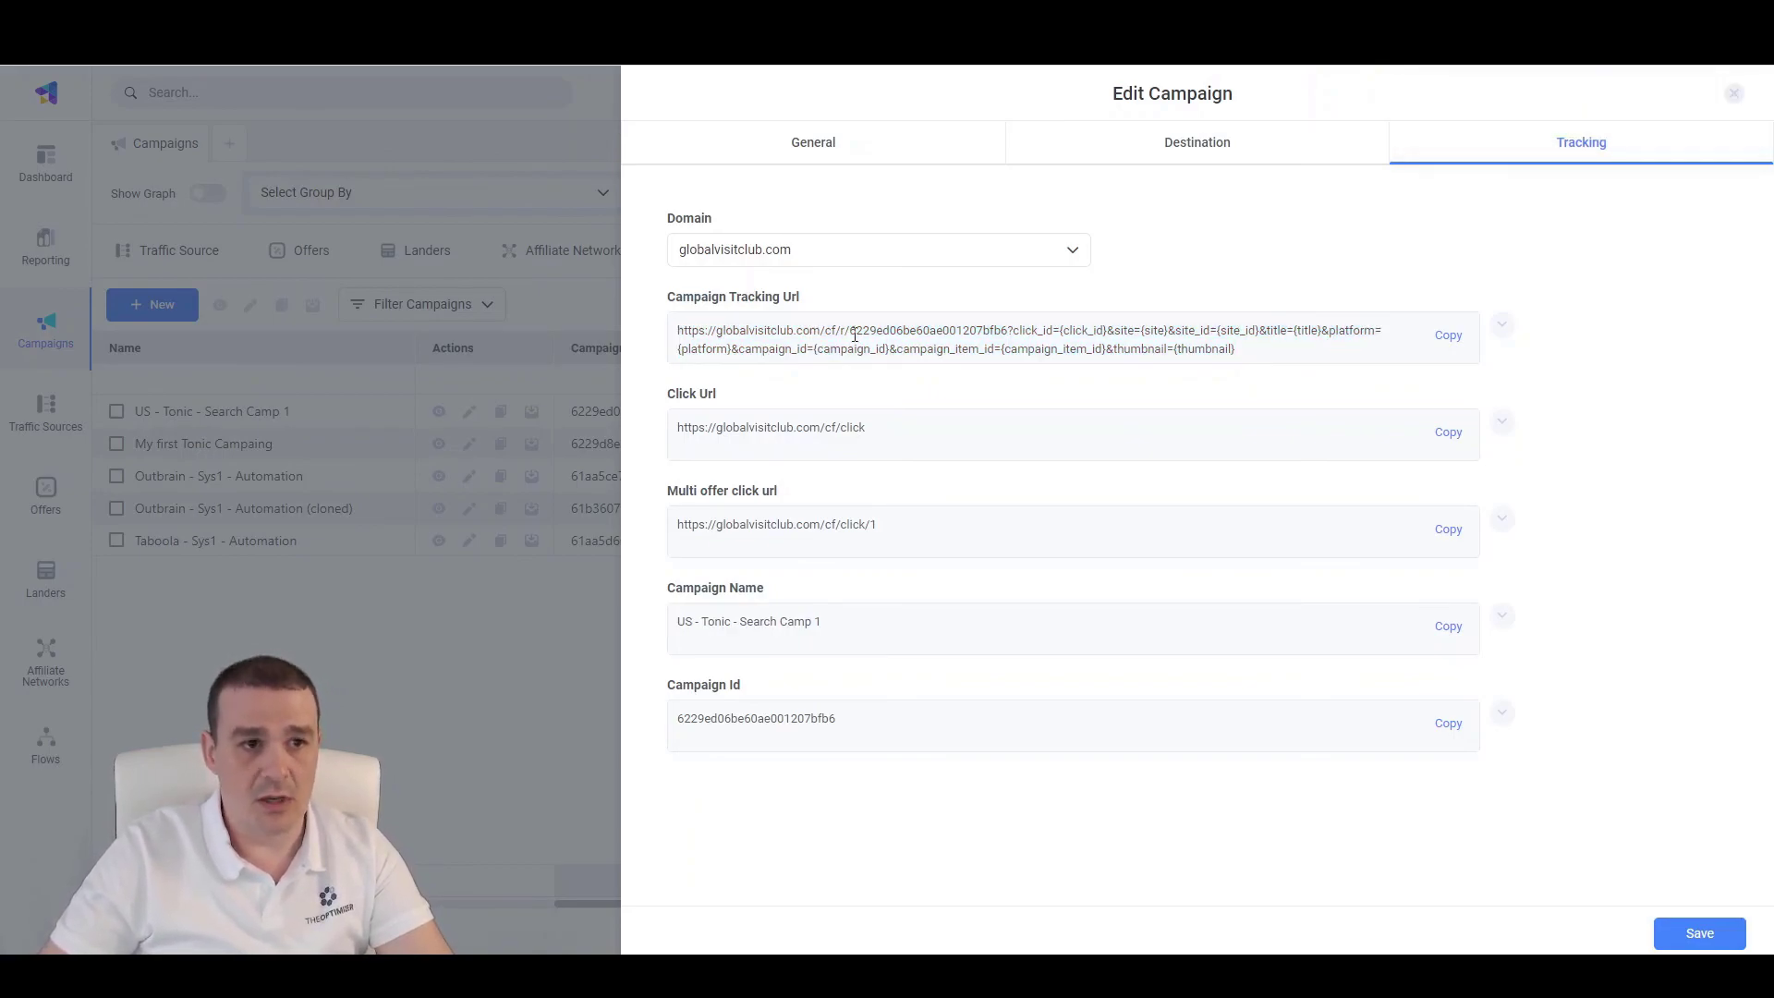